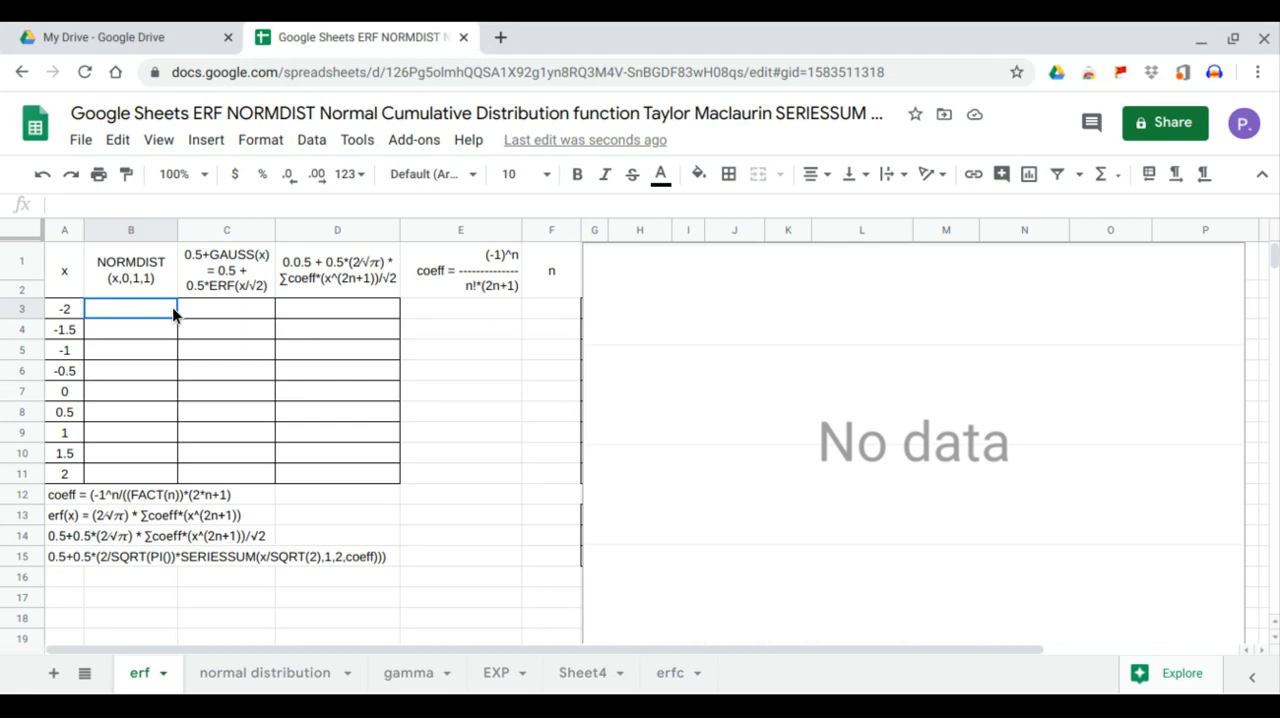
Enter the formula =NORMDIST(A3:A11,0,1,1) in cell B3 under the NORMDIST header
{"action": "type", "text": "="}
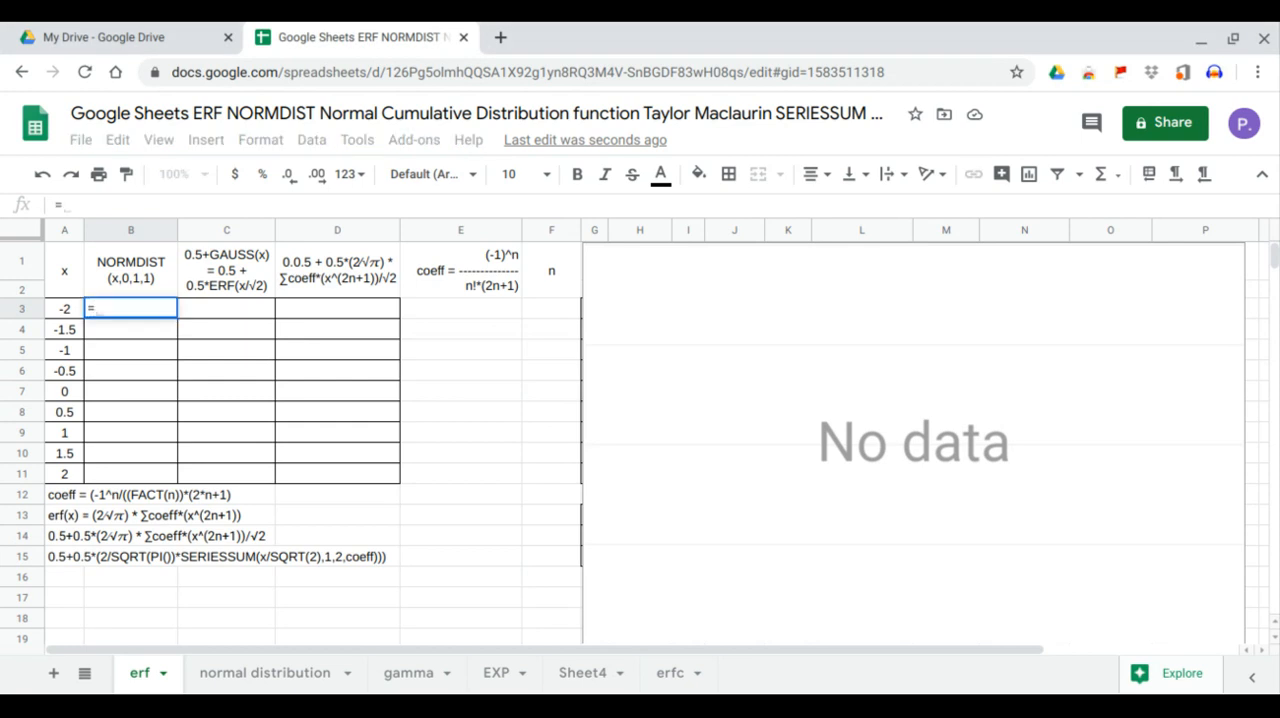
{"action": "type", "text": "normdist("}
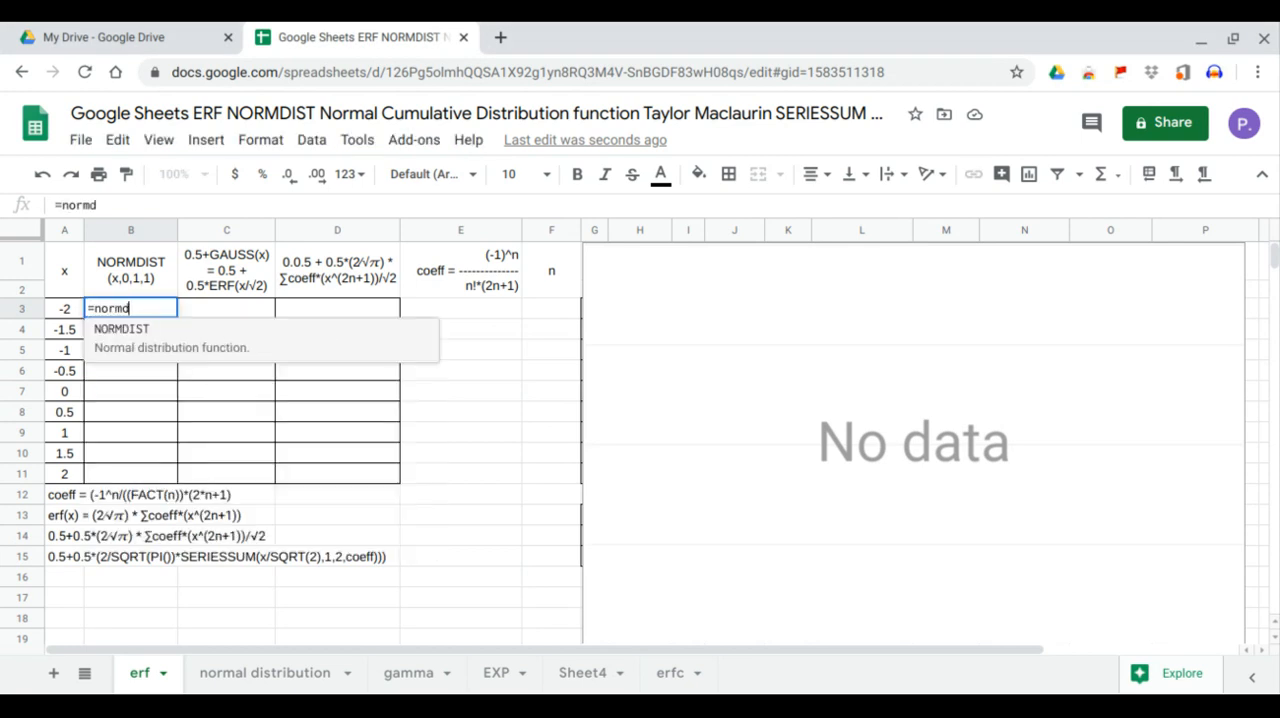
{"action": "left_click", "coordinate": [63, 311]}
{"action": "left_click_drag", "start_coordinate": [63, 313], "coordinate": [67, 474]}
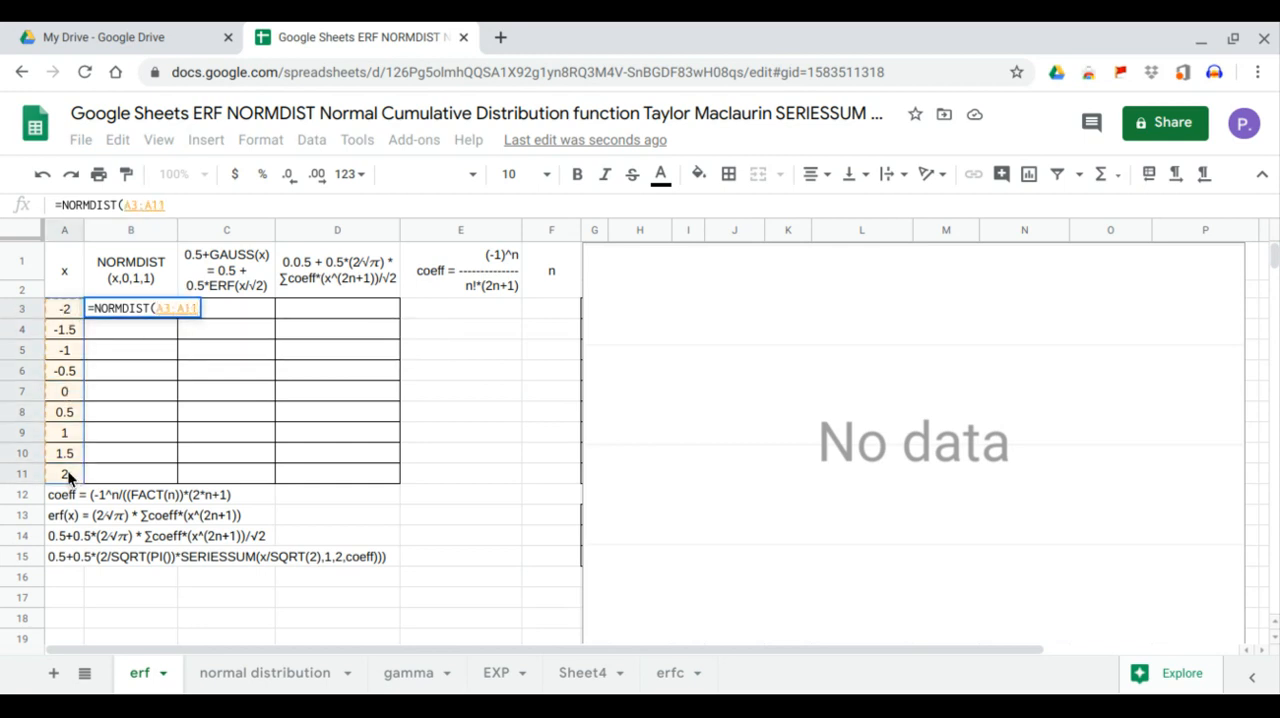
{"action": "type", "text": ","}
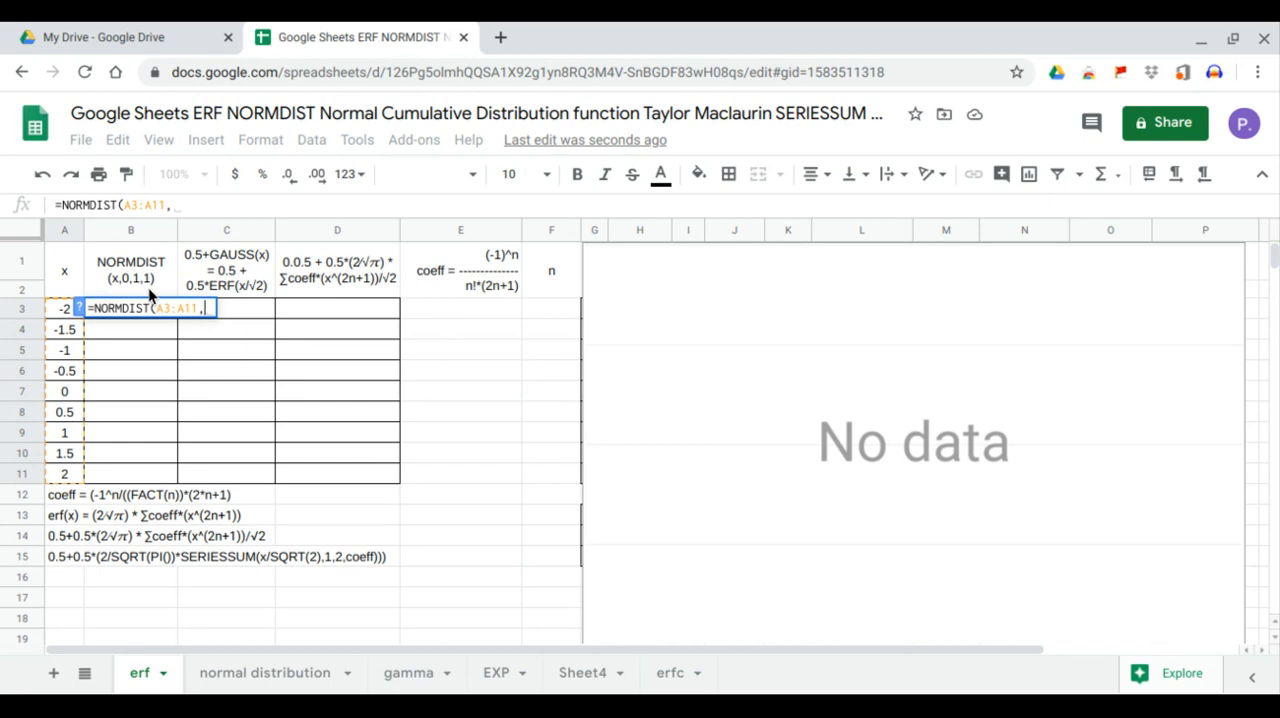
{"action": "type", "text": "0,"}
{"action": "type", "text": "1,"}
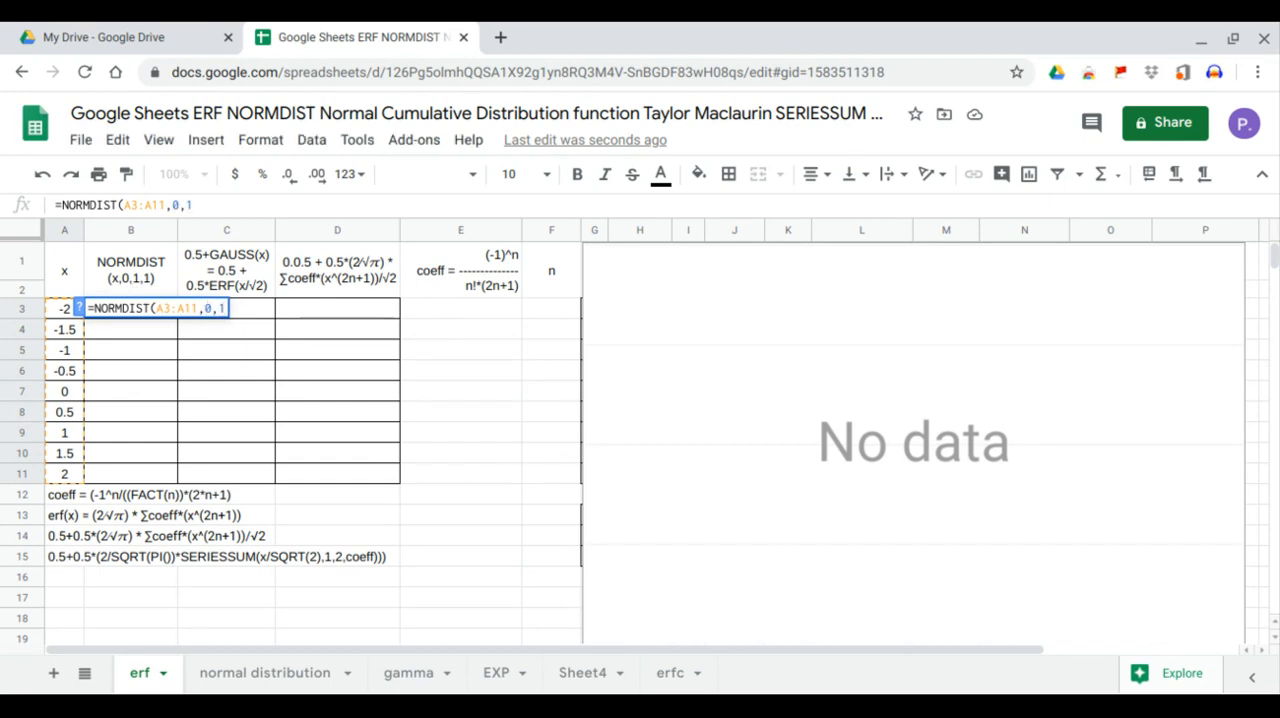
{"action": "type", "text": "1"}
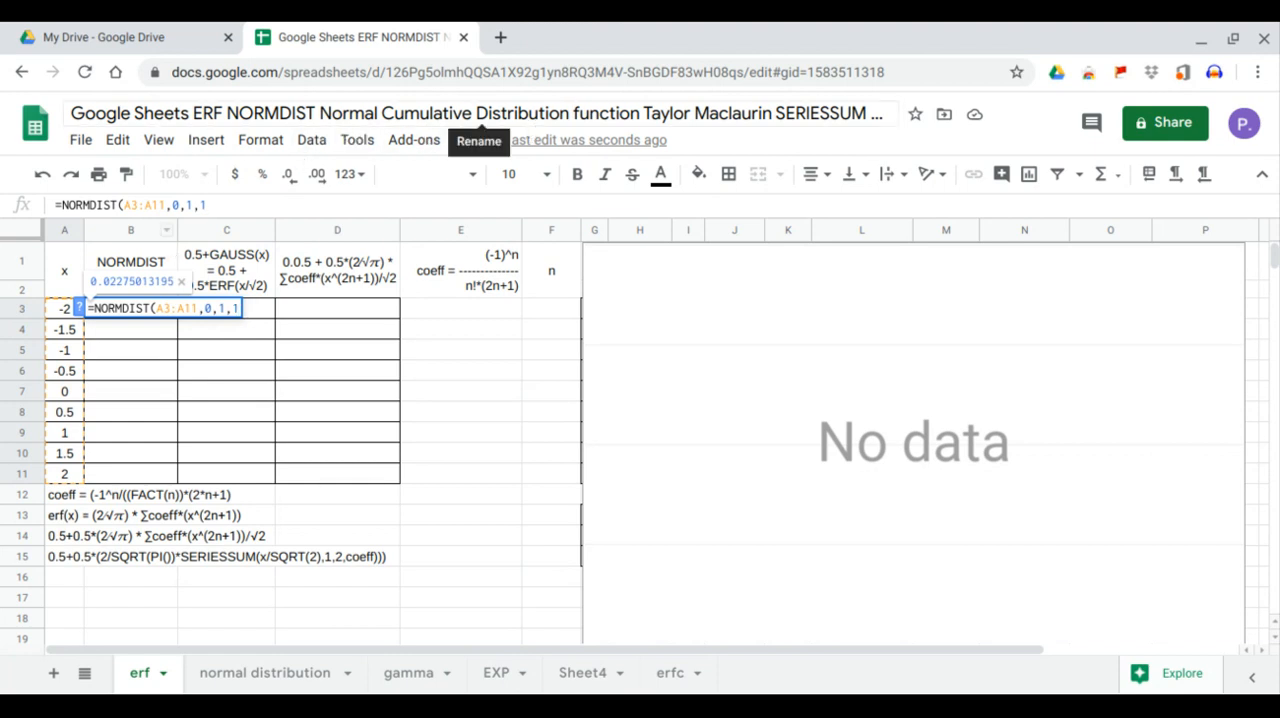
{"action": "type", "text": ")"}
{"action": "key", "text": "Return"}
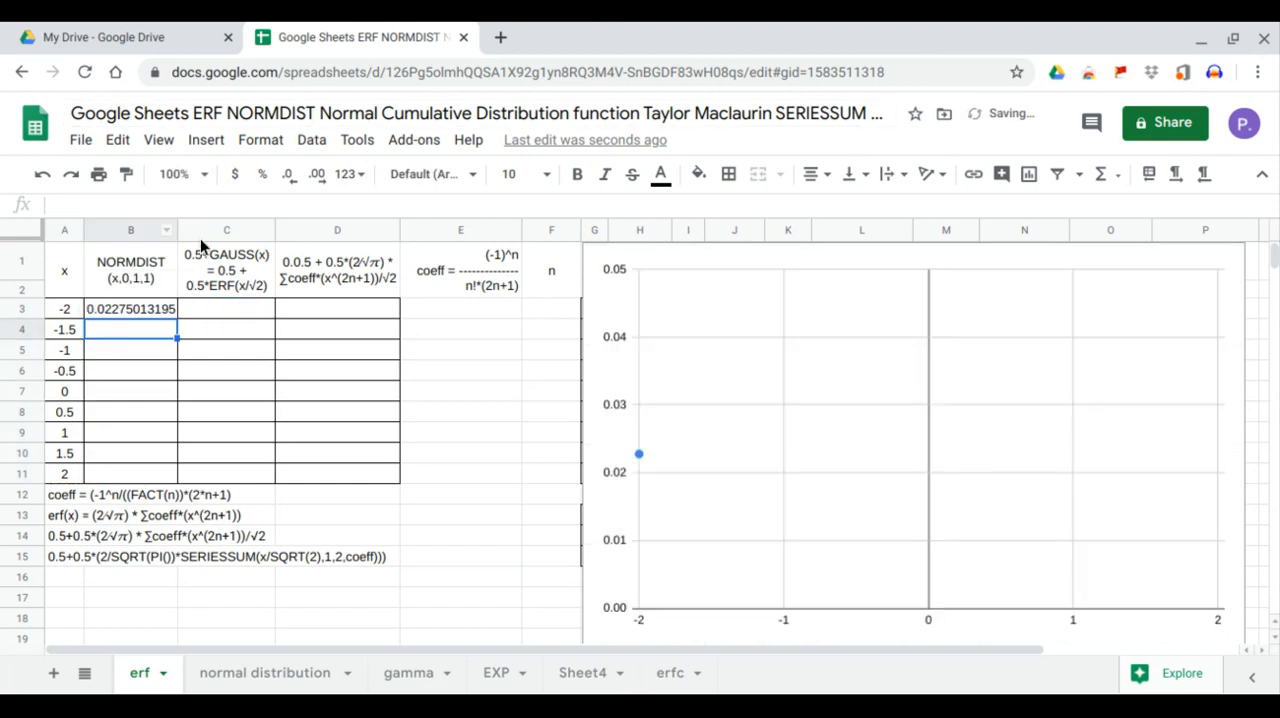
Wrap the NORMDIST formula in B3 in ARRAYFORMULA so it covers all x values in A3:A11
{"action": "left_click", "coordinate": [155, 308]}
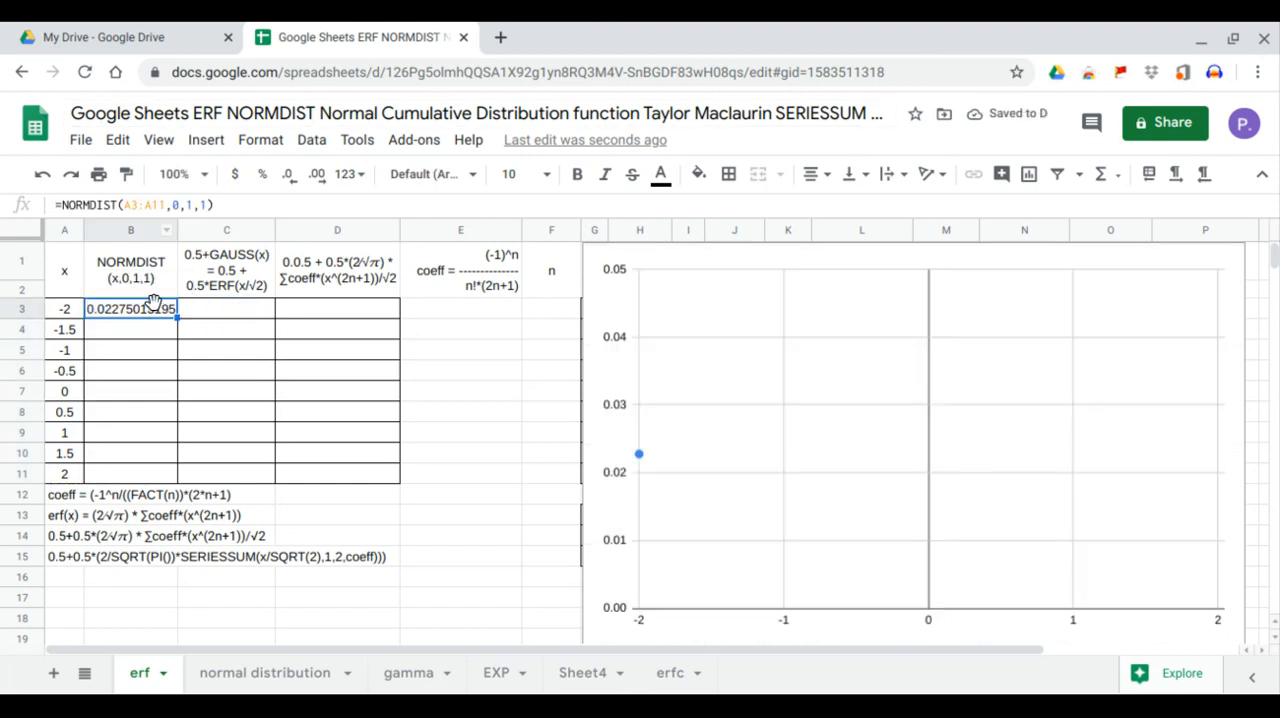
{"action": "left_click", "coordinate": [66, 204]}
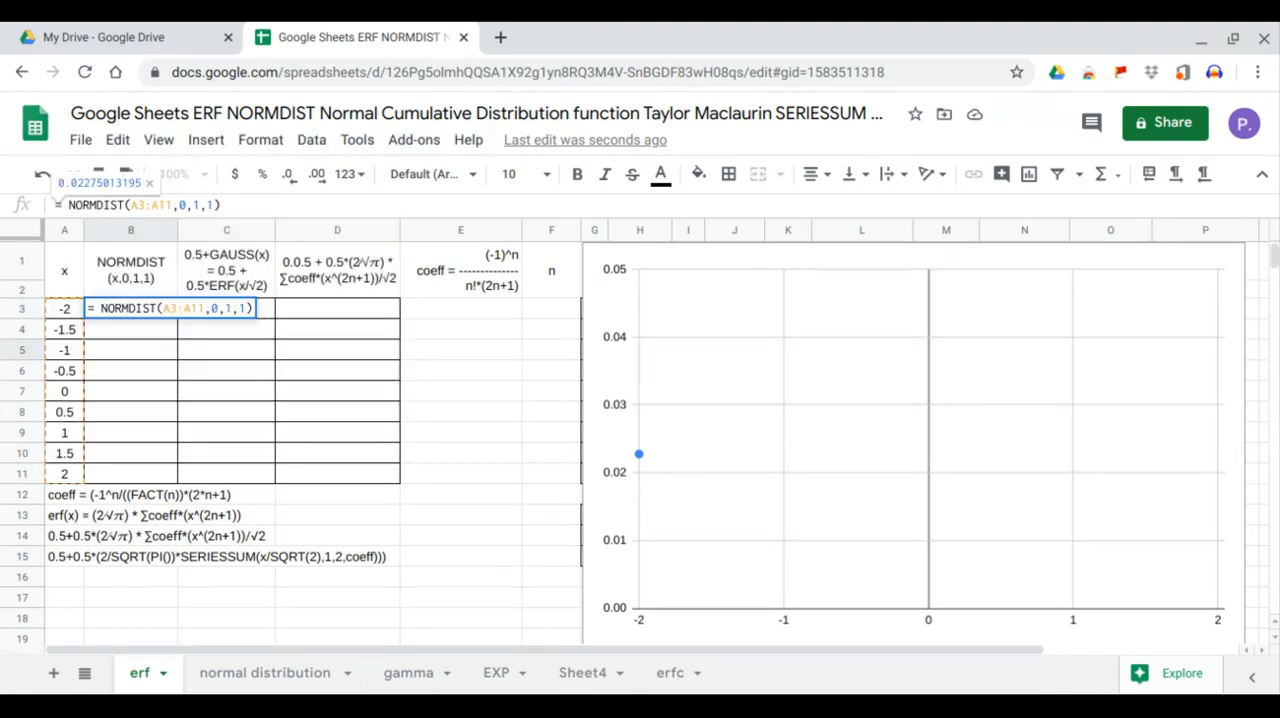
{"action": "type", "text": "arr"}
{"action": "key", "text": "Tab"}
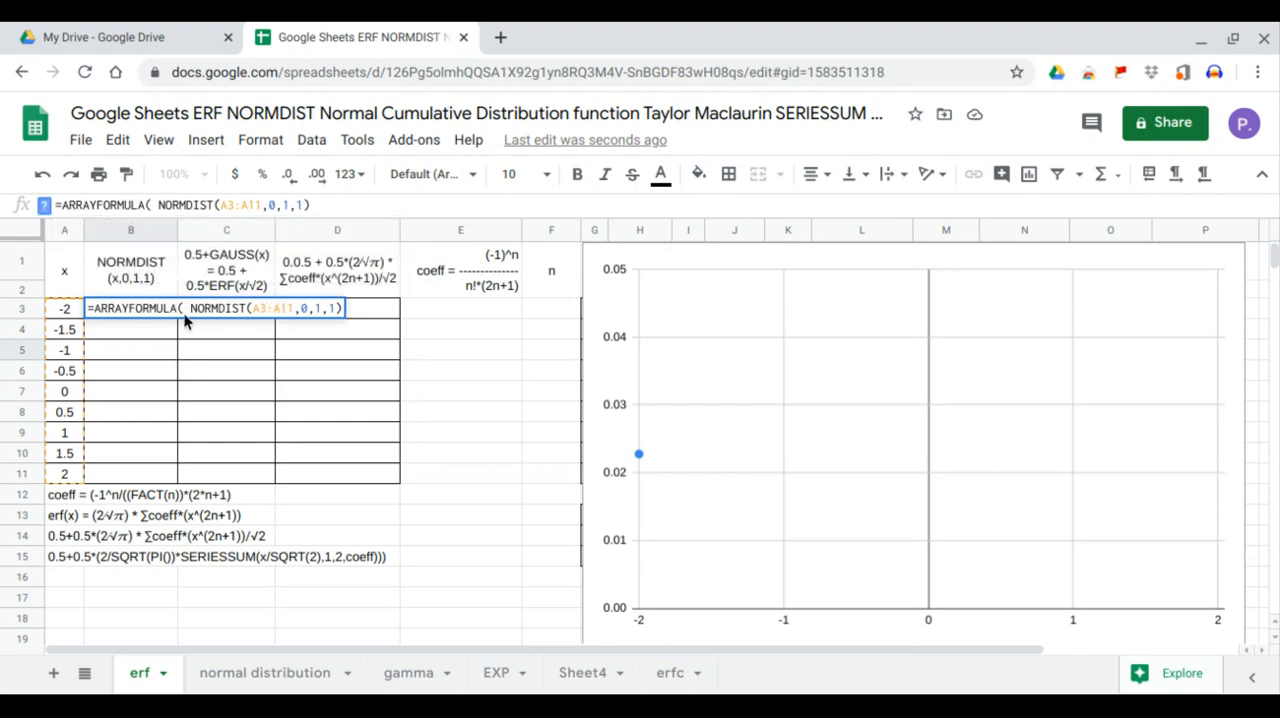
{"action": "key", "text": "Delete"}
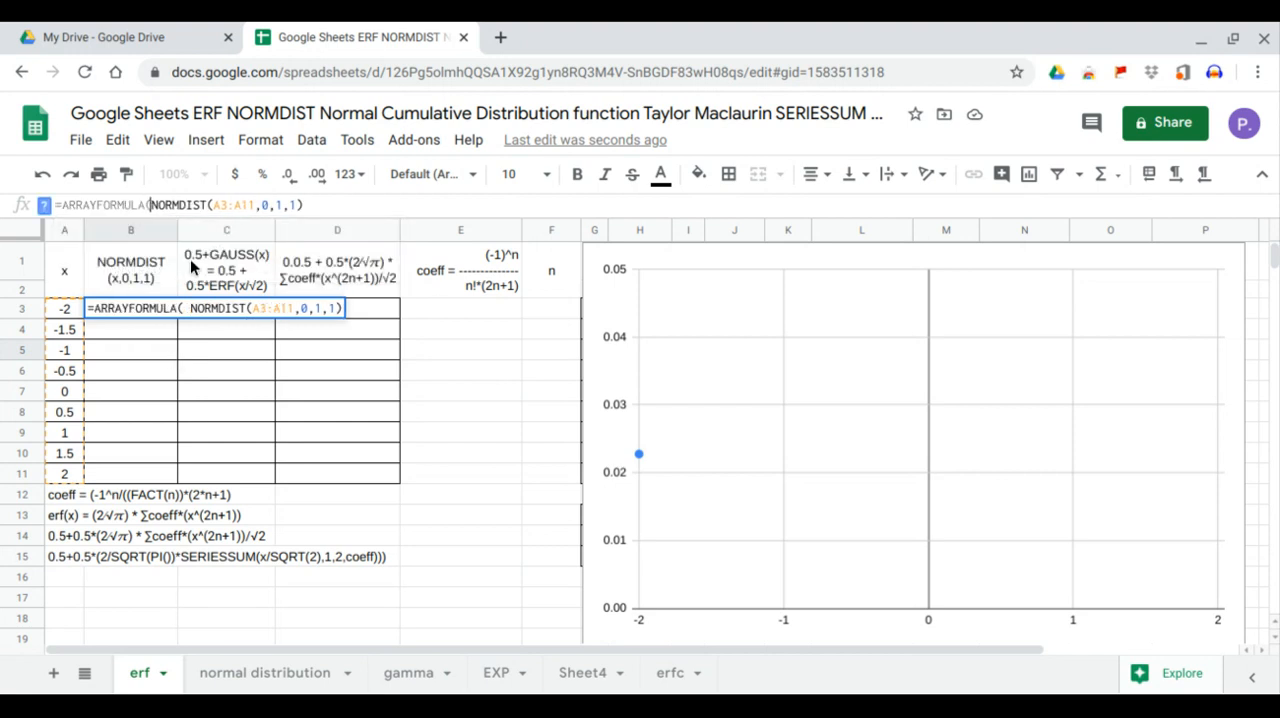
{"action": "left_click", "coordinate": [309, 206]}
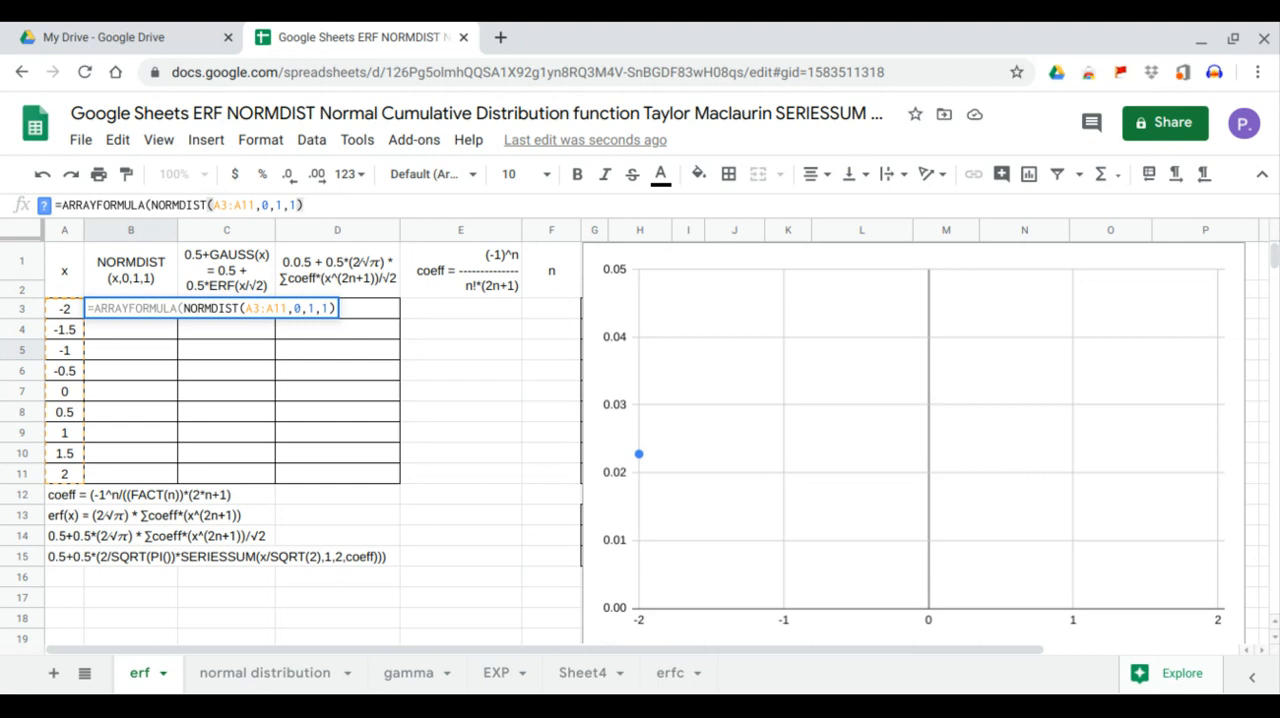
{"action": "type", "text": ")"}
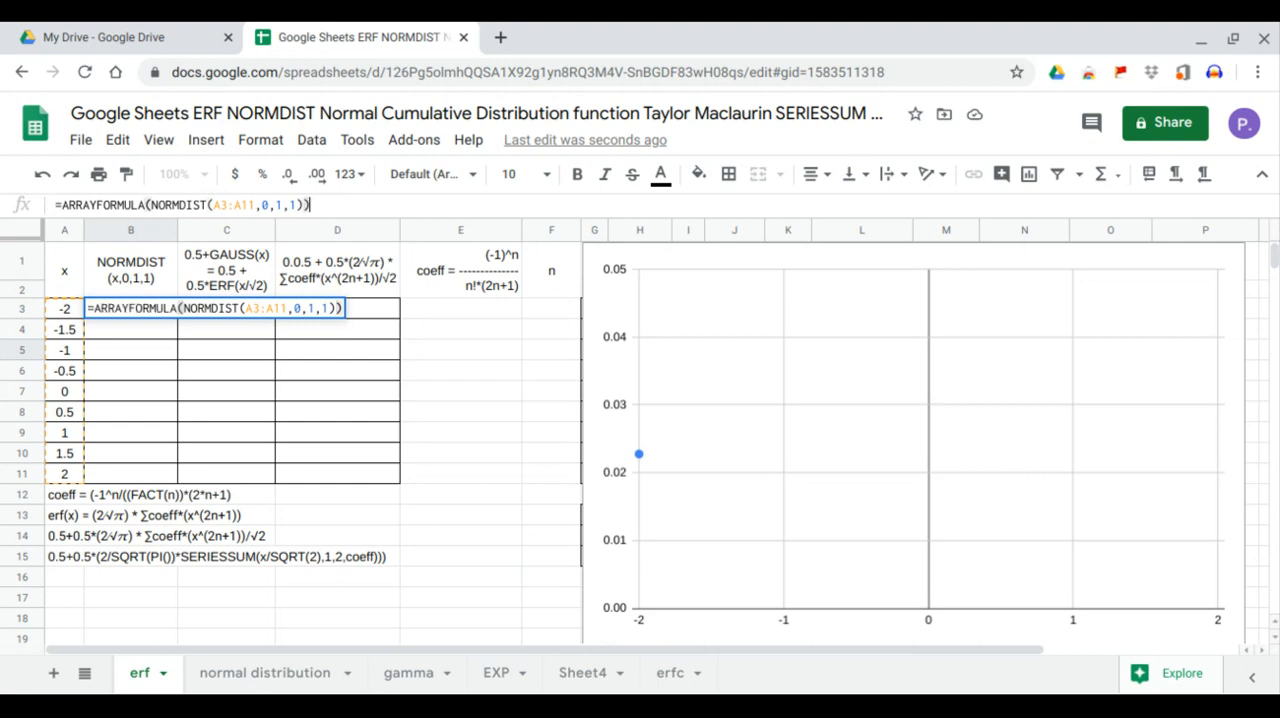
{"action": "key", "text": "Return"}
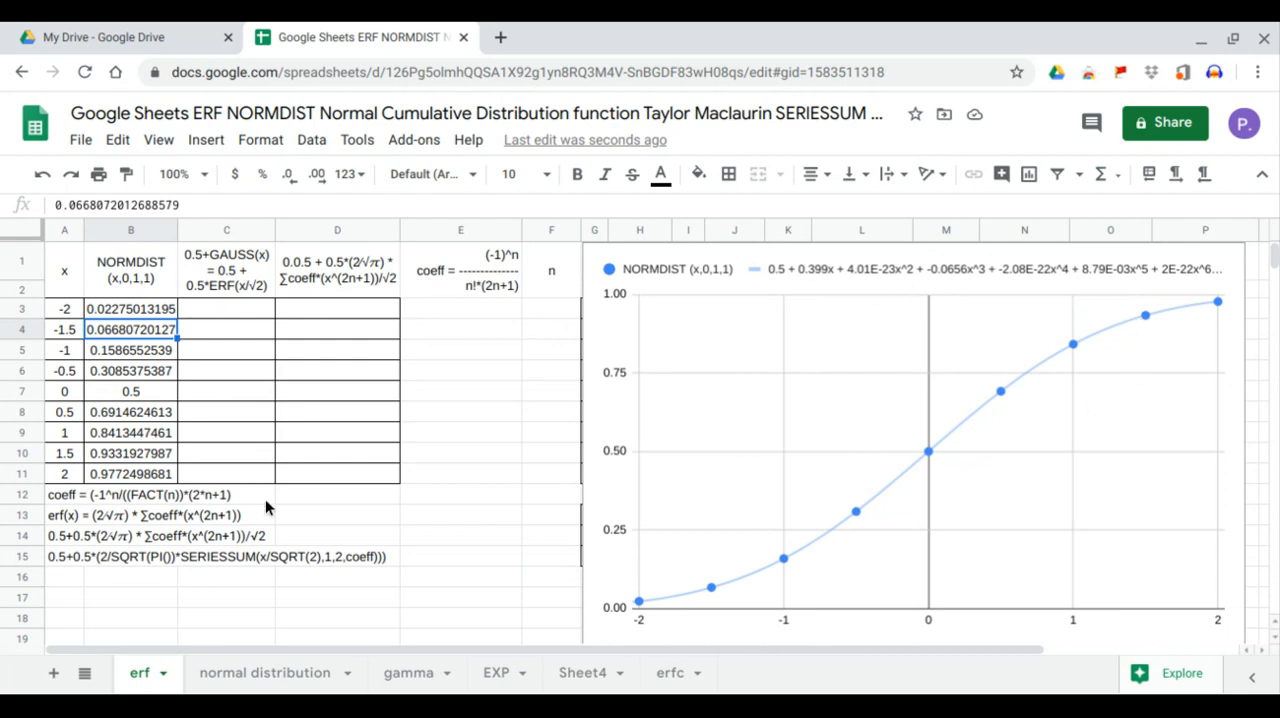
Enter an array formula in C3 that computes ERF over the x values: =ARRAYFORMULA(ERF(A3:A11))
{"action": "left_click", "coordinate": [237, 314]}
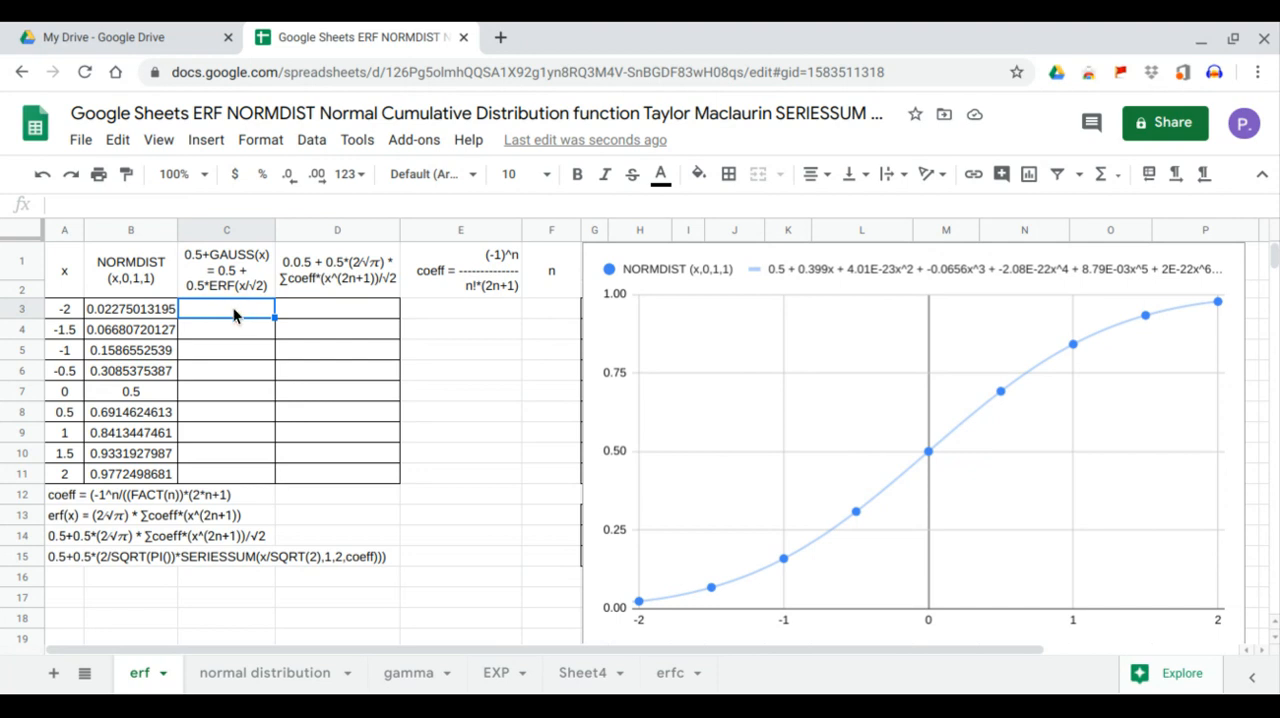
{"action": "type", "text": "=arr"}
{"action": "key", "text": "Tab"}
{"action": "type", "text": "erf"}
{"action": "key", "text": "Tab"}
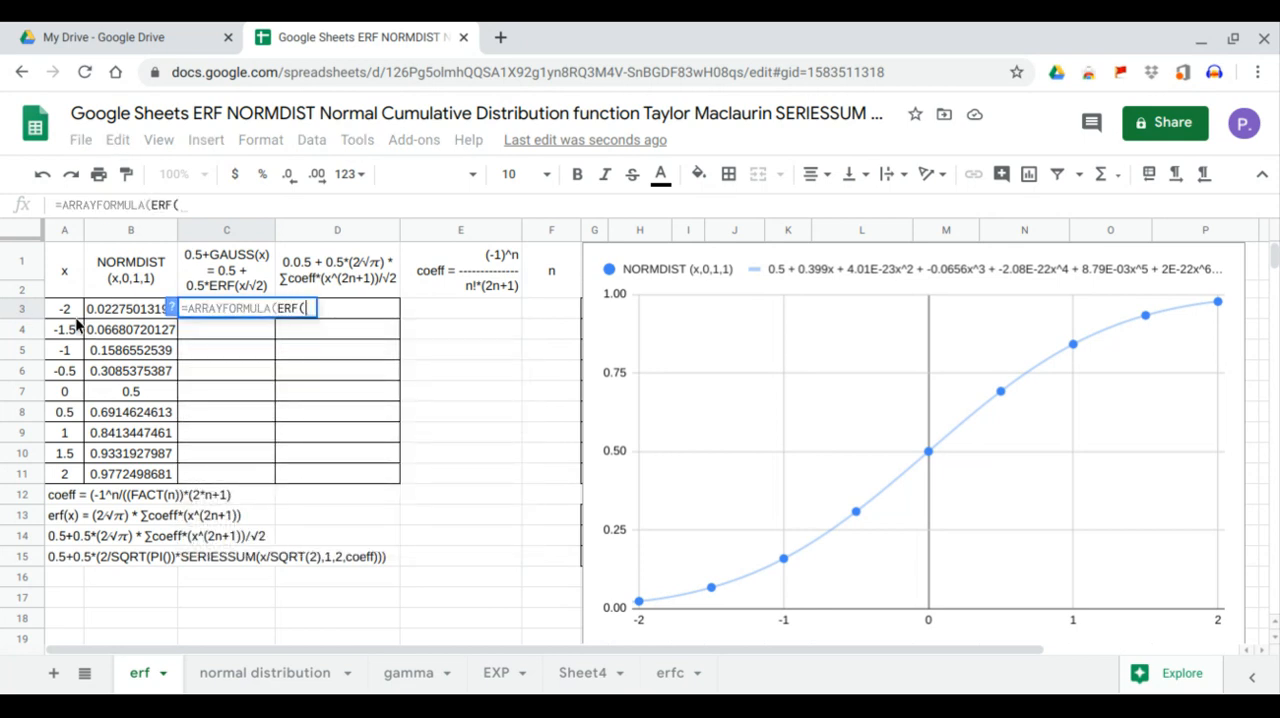
{"action": "left_click_drag", "start_coordinate": [76, 317], "coordinate": [70, 471]}
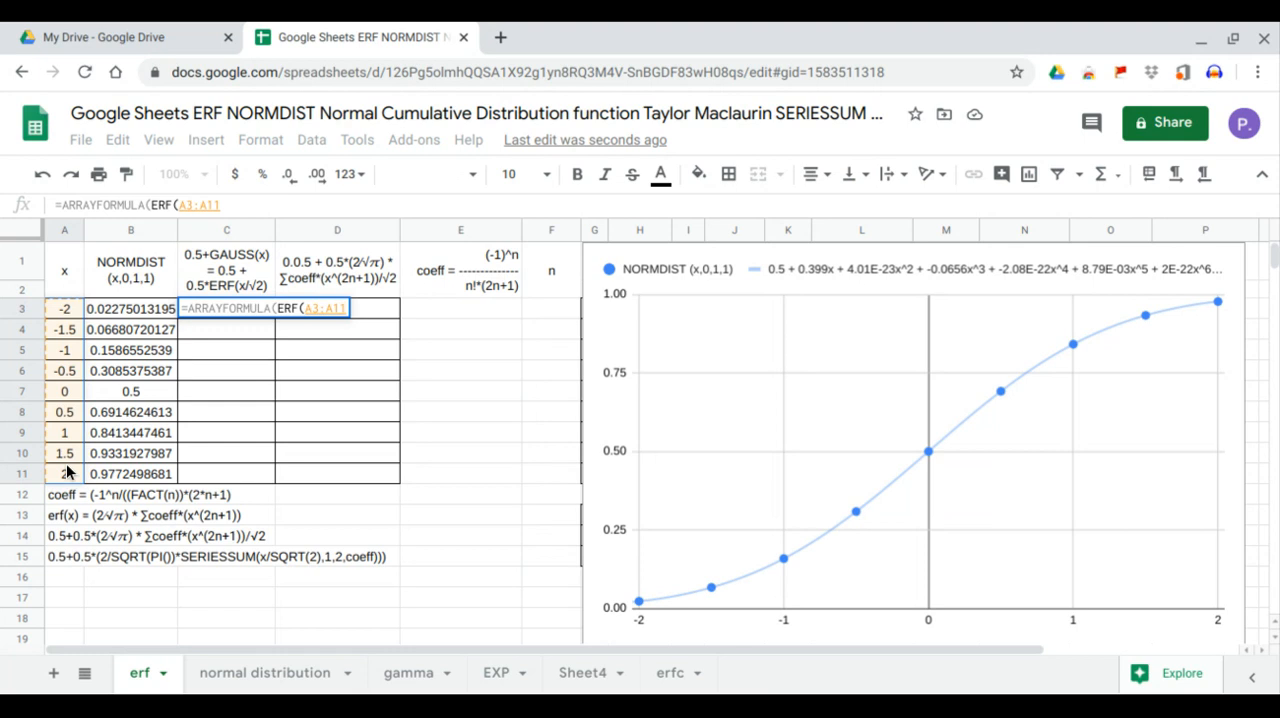
{"action": "key", "text": "Return"}
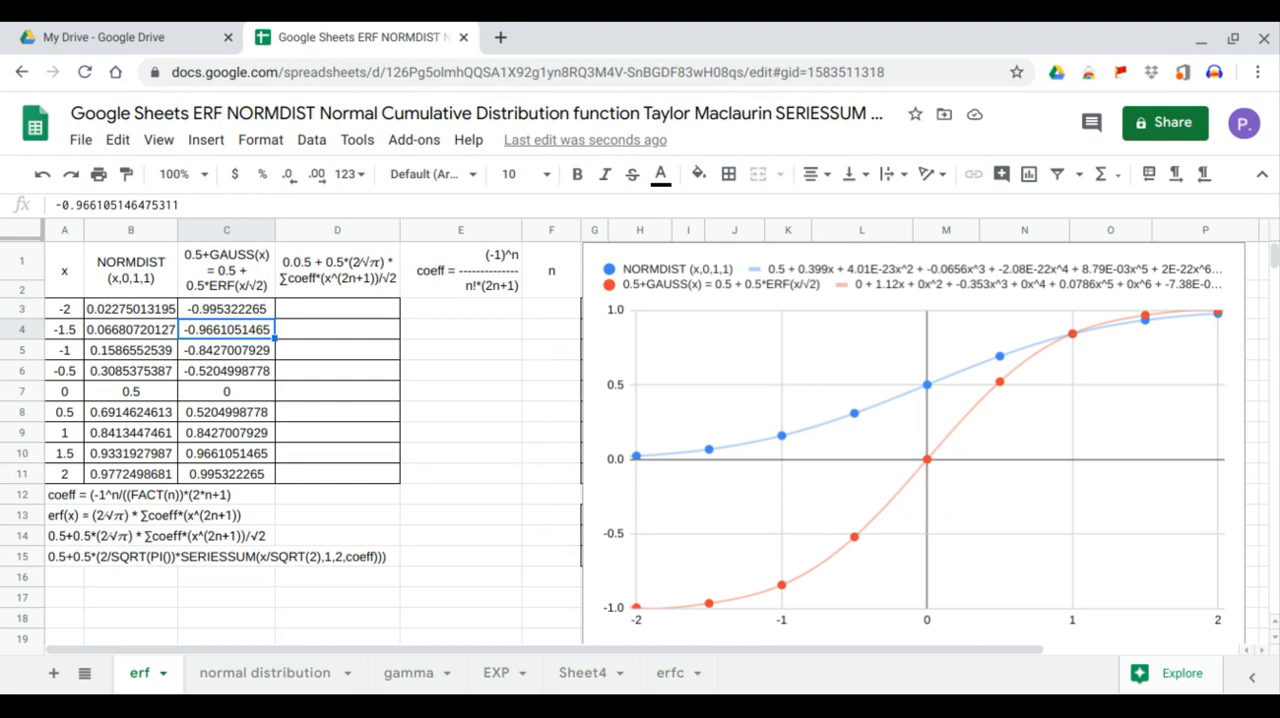
Divide the ERF argument A3:A11 in the C3 formula by SQRT(2)
{"action": "left_click", "coordinate": [237, 308]}
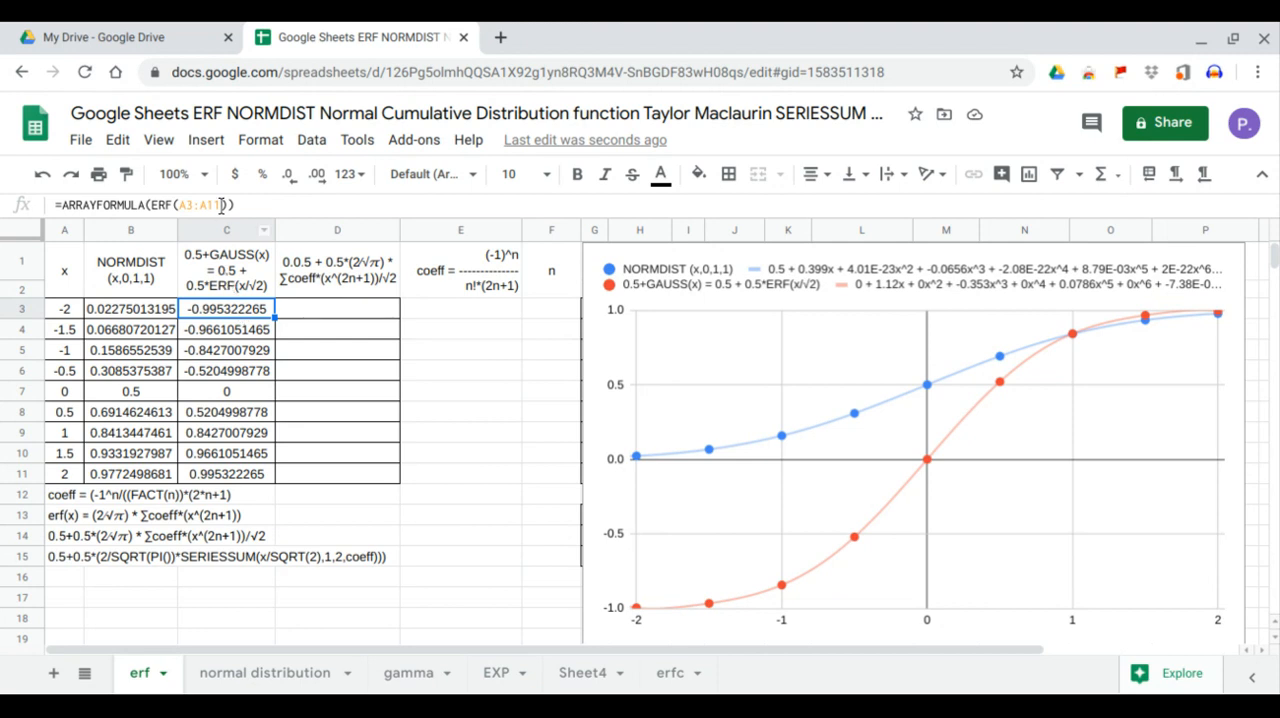
{"action": "left_click", "coordinate": [221, 205]}
{"action": "type", "text": "/SQRT("}
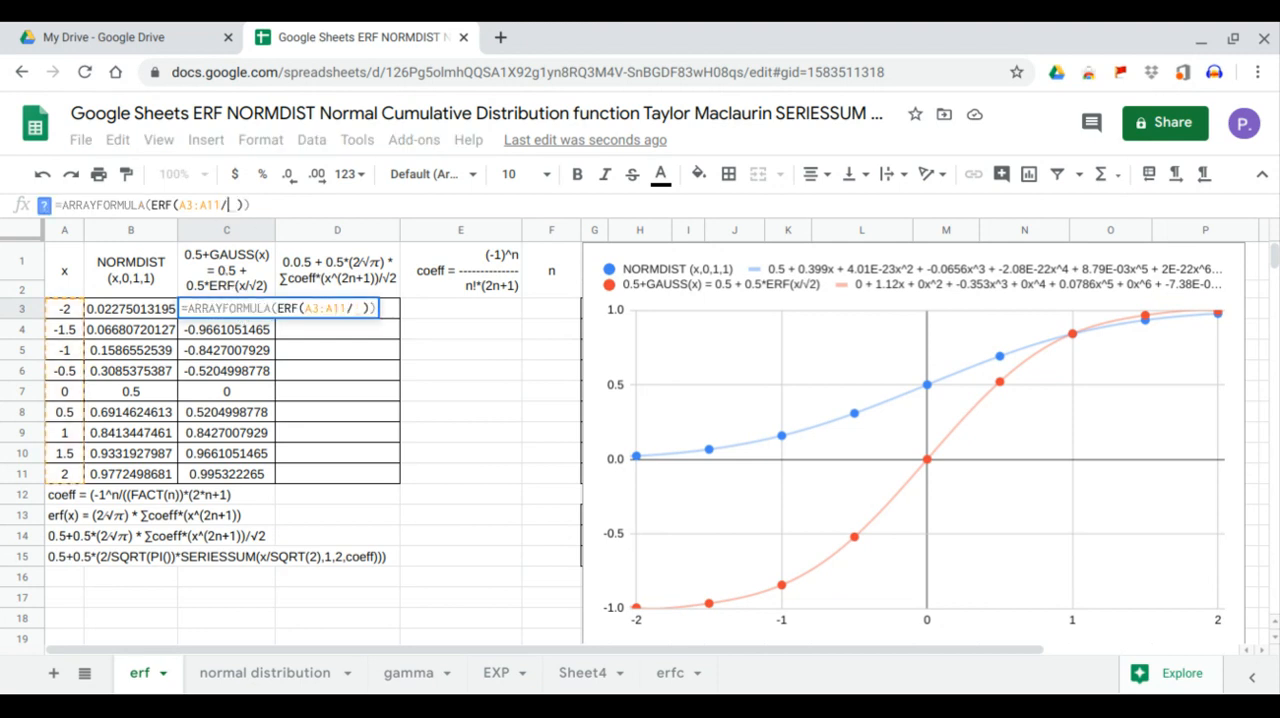
{"action": "type", "text": "2"}
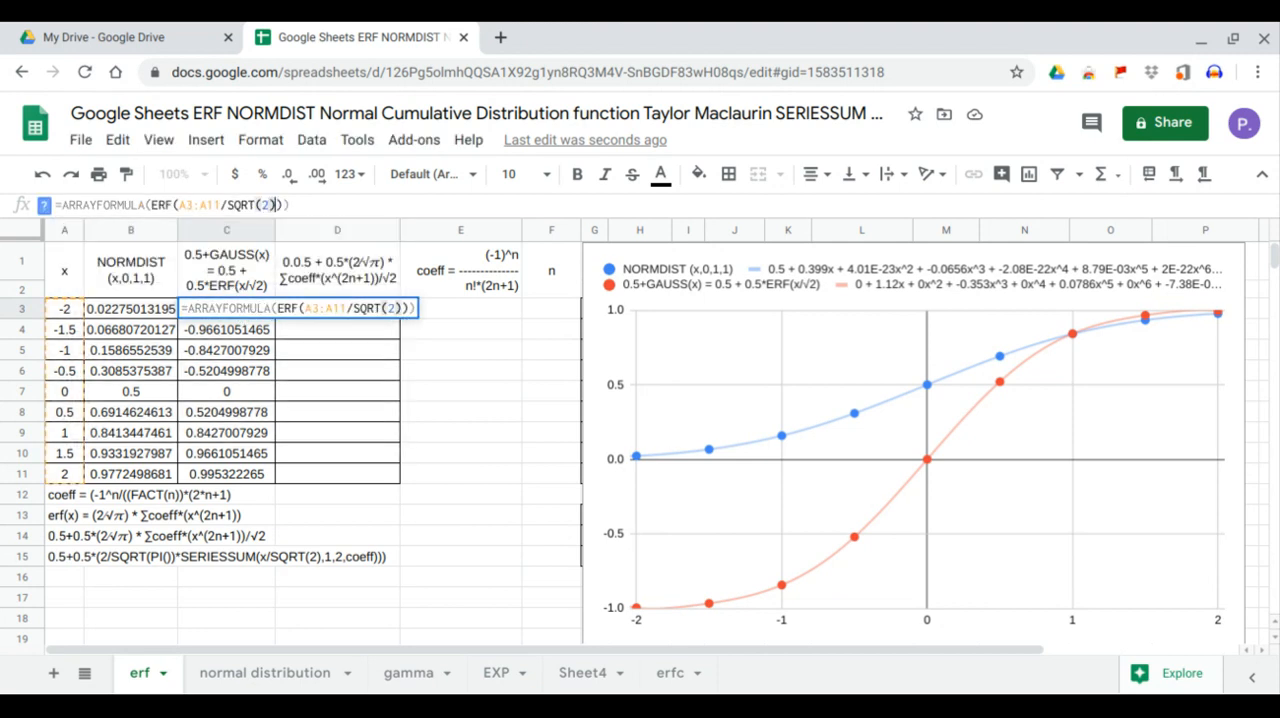
{"action": "key", "text": "Return"}
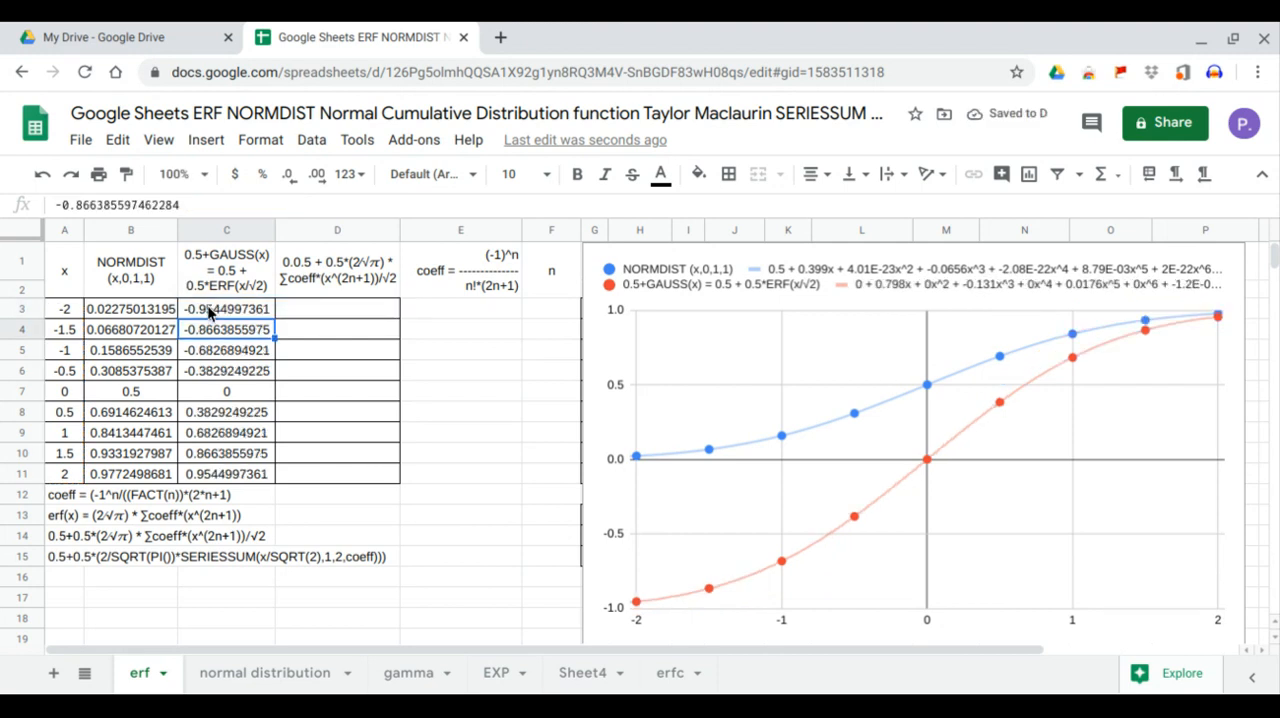
Multiply the ERF term in the C3 array formula by 0.5
{"action": "left_click", "coordinate": [210, 310]}
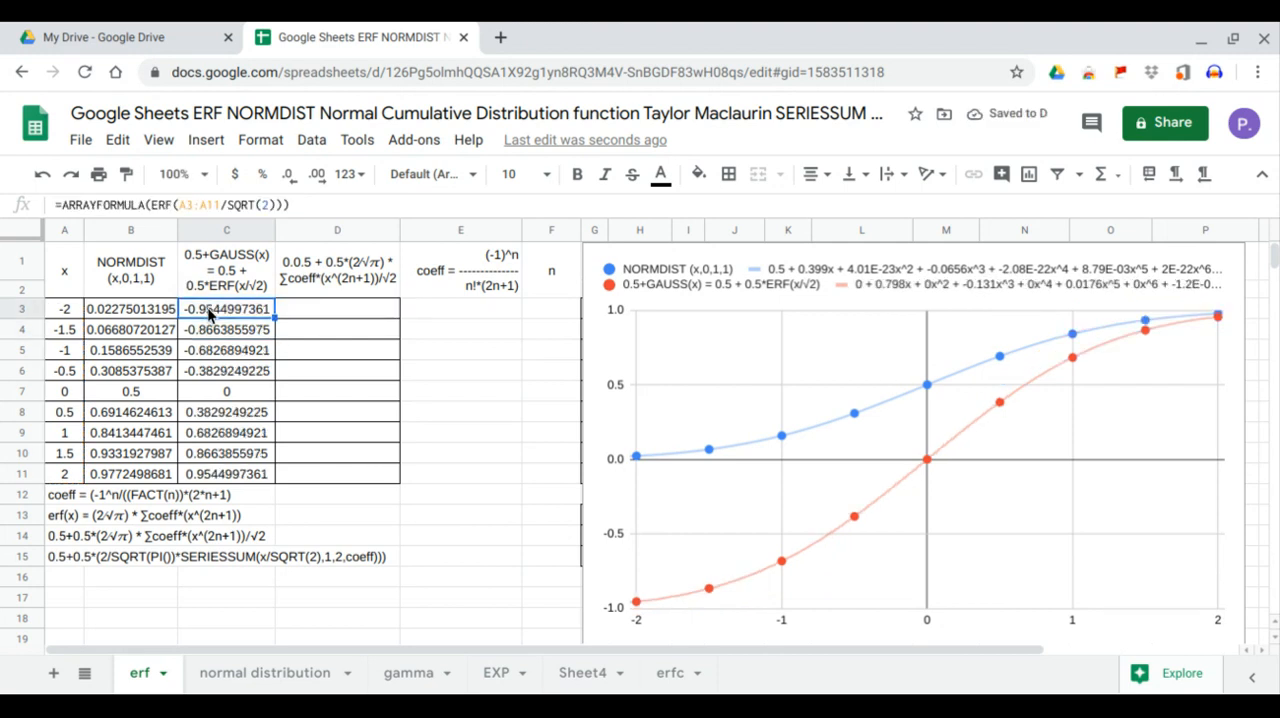
{"action": "left_click", "coordinate": [154, 207]}
{"action": "type", "text": "0.5*"}
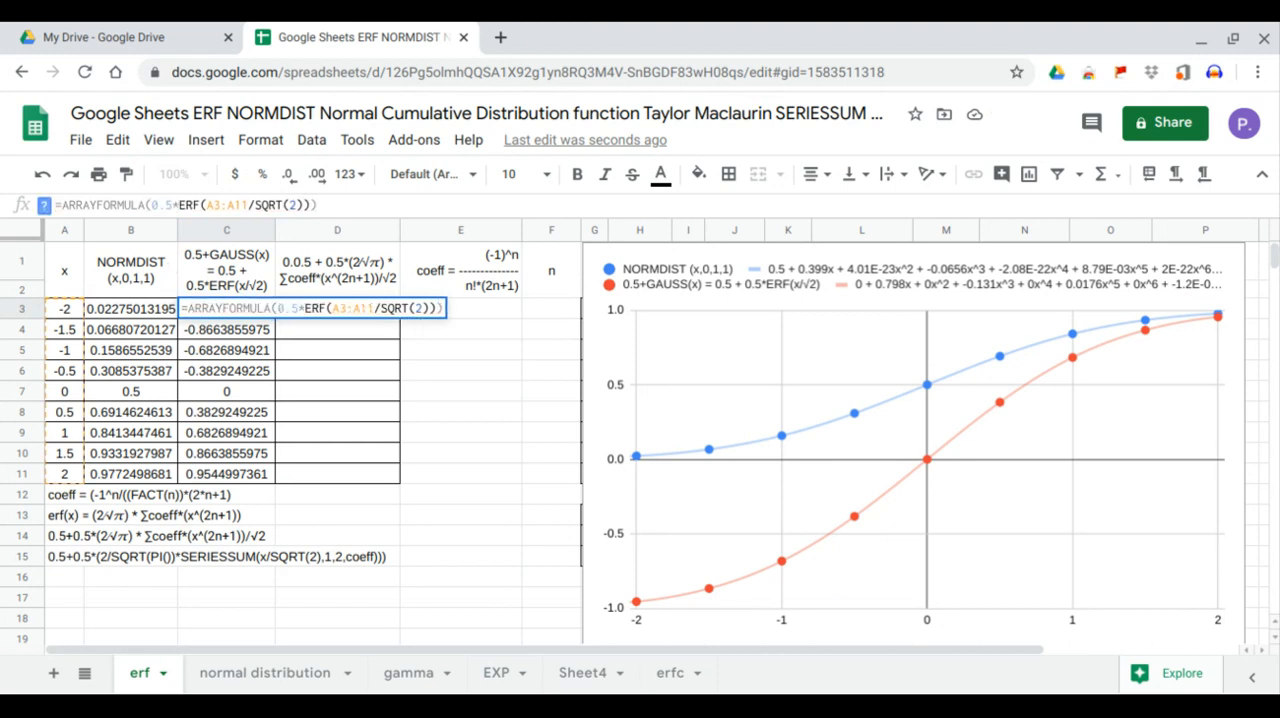
{"action": "key", "text": "Return"}
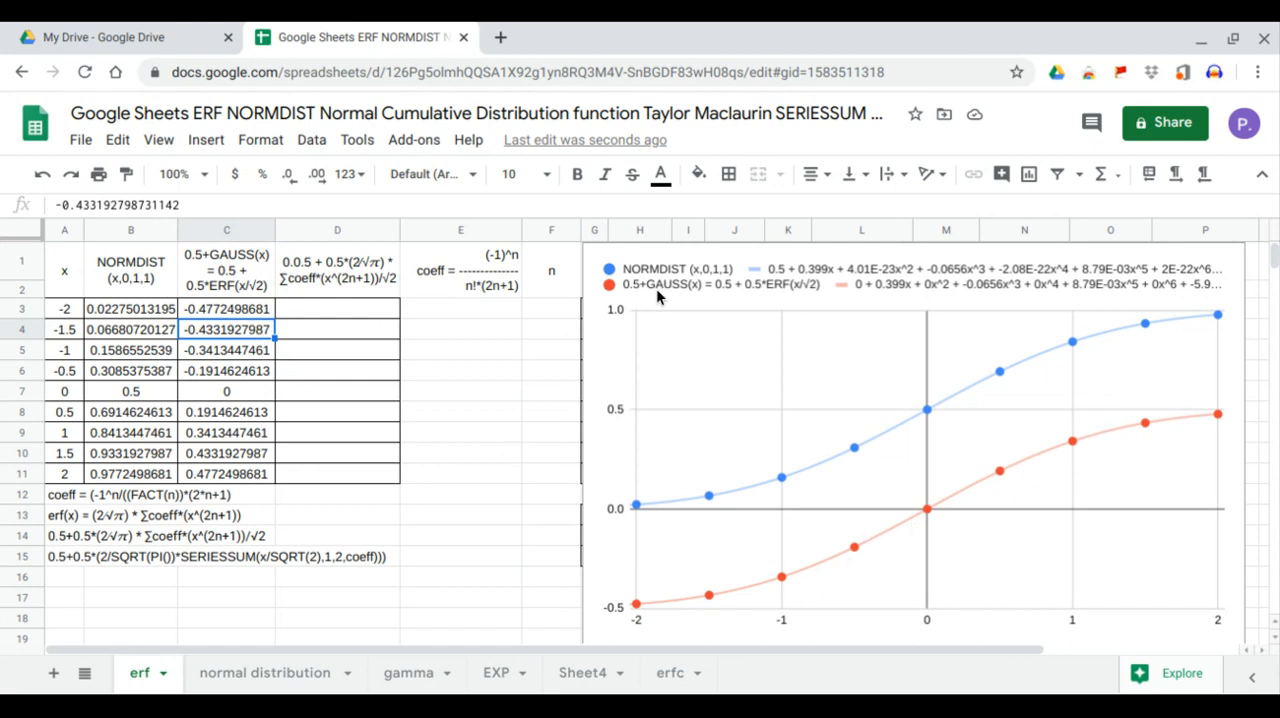
Add 0.5 in front of the C3 expression, giving =ARRAYFORMULA(0.5+0.5*ERF(A3:A11/SQRT(2)))
{"action": "left_click", "coordinate": [260, 309]}
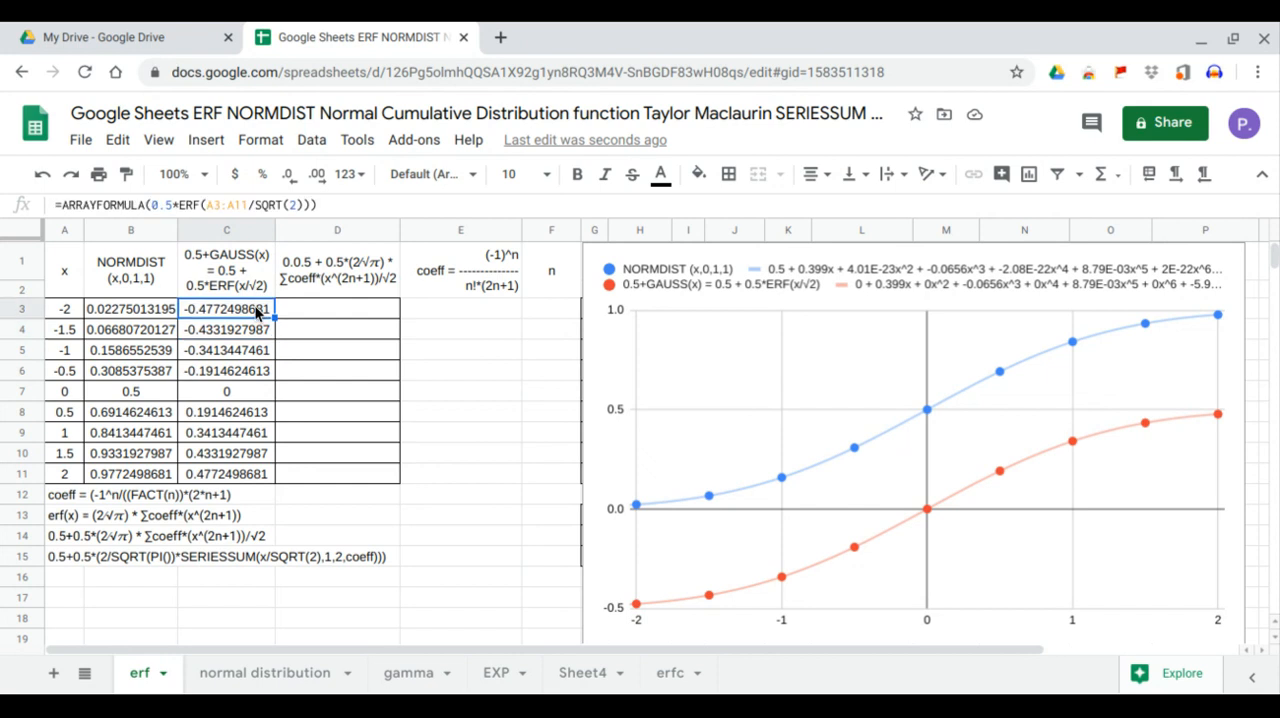
{"action": "left_click", "coordinate": [153, 204]}
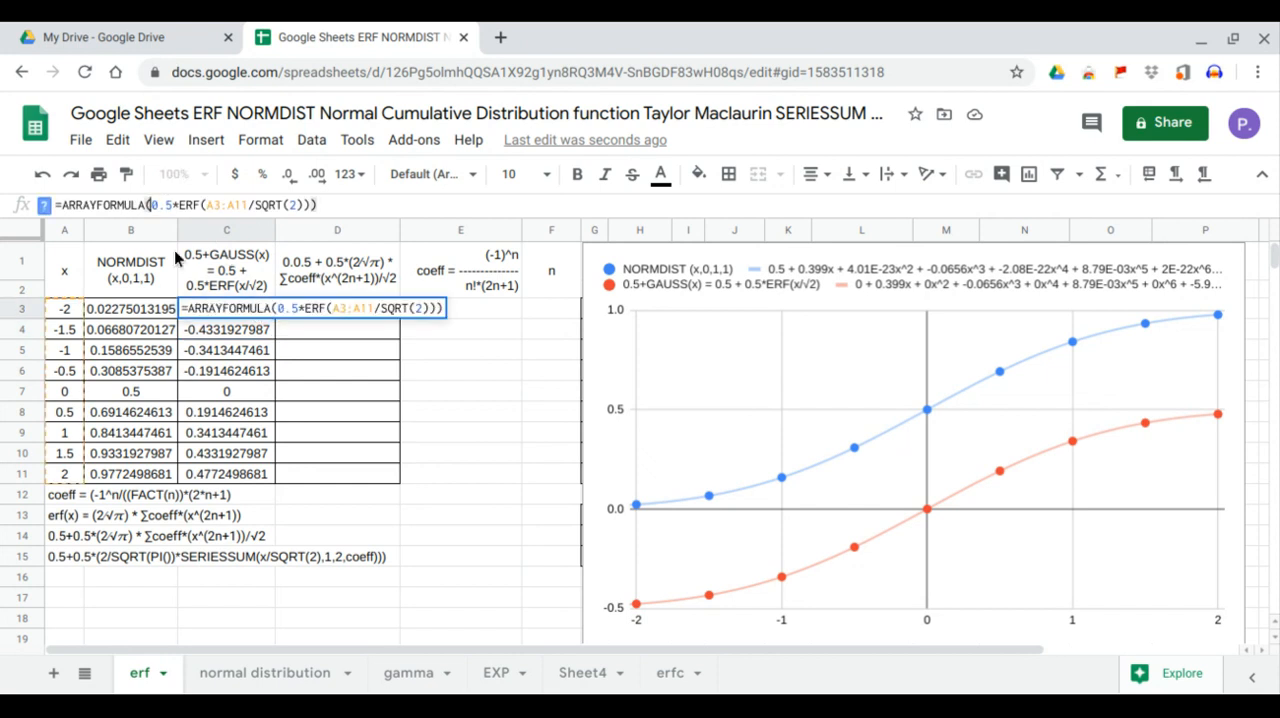
{"action": "type", "text": "0.5"}
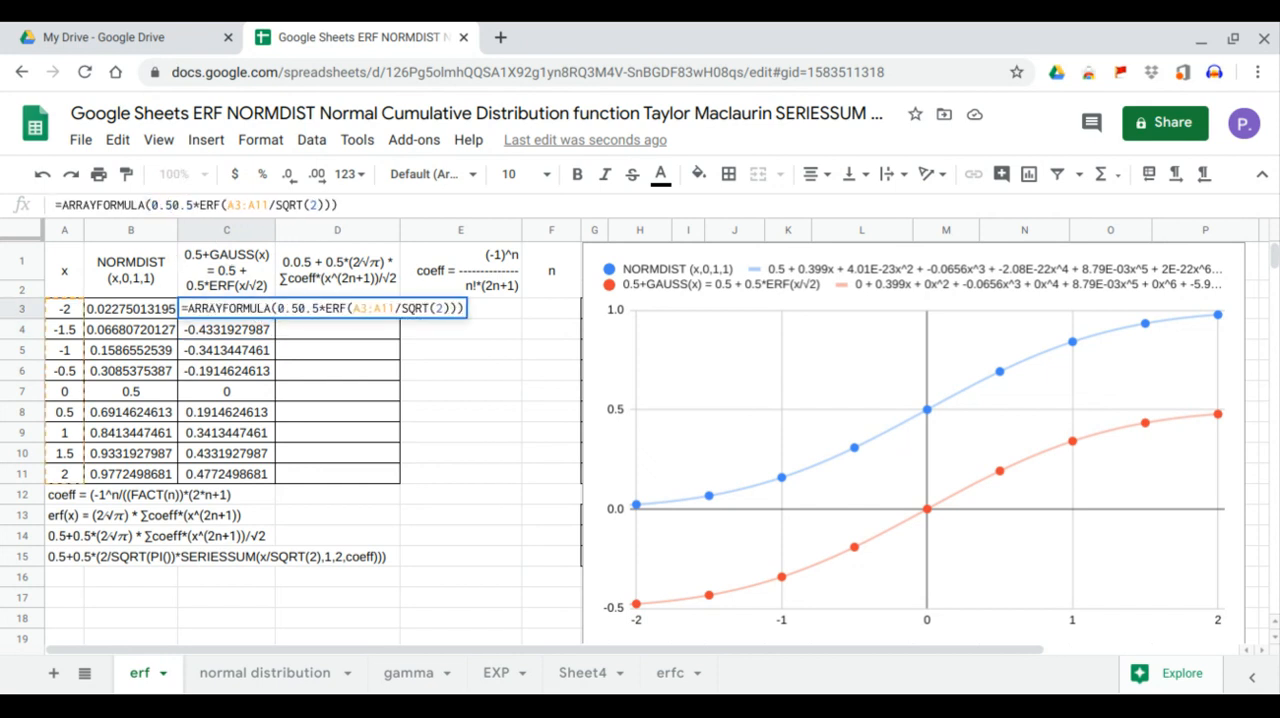
{"action": "type", "text": "+"}
{"action": "key", "text": "Return"}
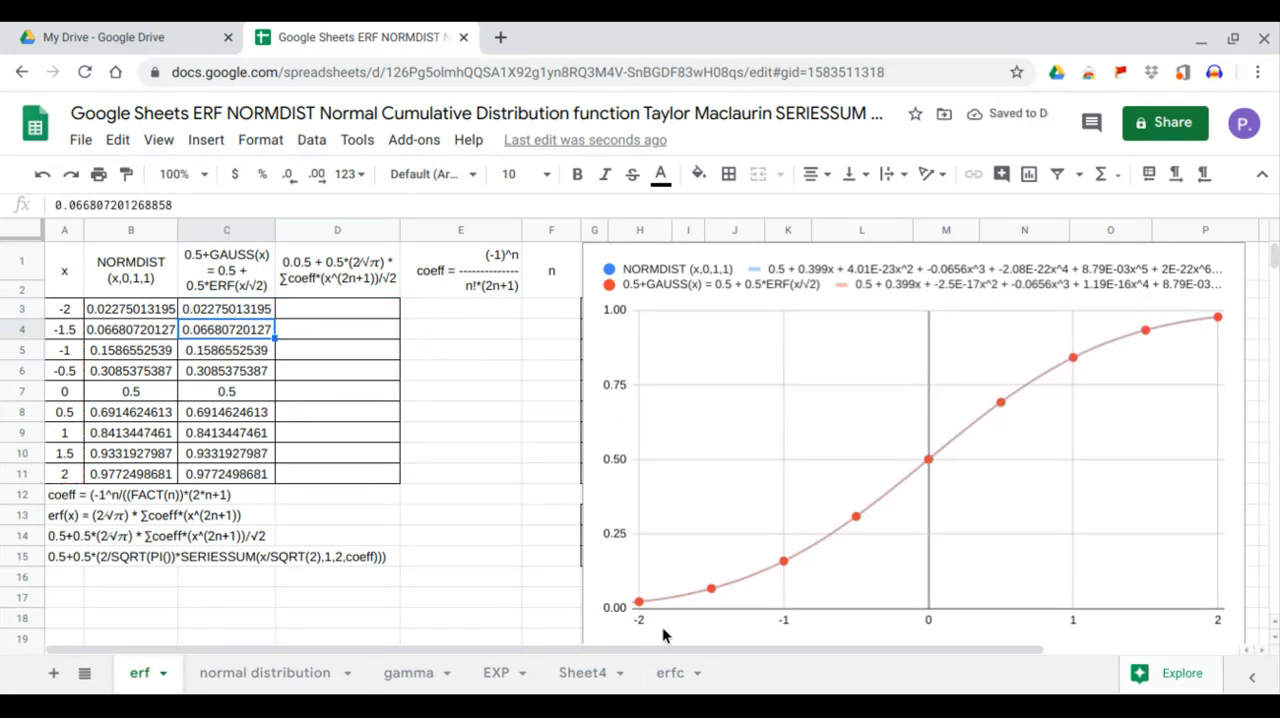
Compare the NORMDIST results in B3:B11 with the ERF-based results in C3:C11
{"action": "left_click", "coordinate": [145, 315]}
{"action": "left_click_drag", "start_coordinate": [157, 326], "coordinate": [223, 480]}
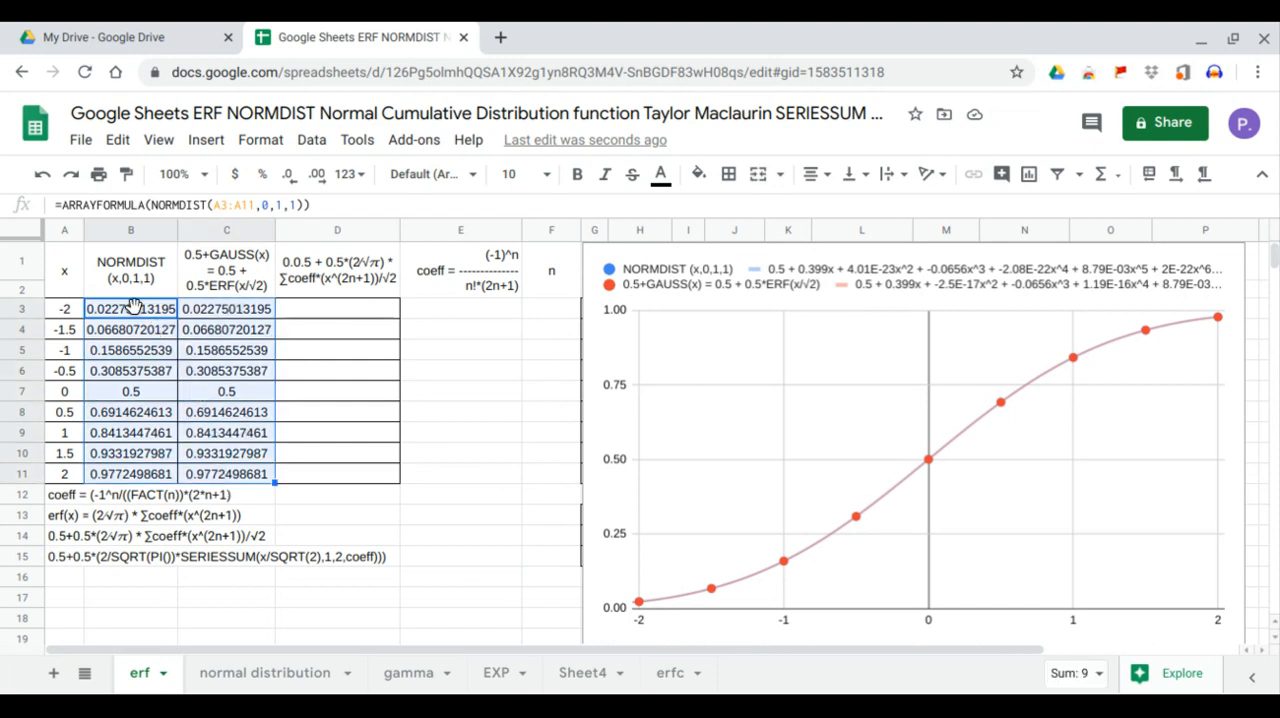
{"action": "left_click", "coordinate": [211, 307]}
{"action": "left_click_drag", "start_coordinate": [211, 307], "coordinate": [219, 473]}
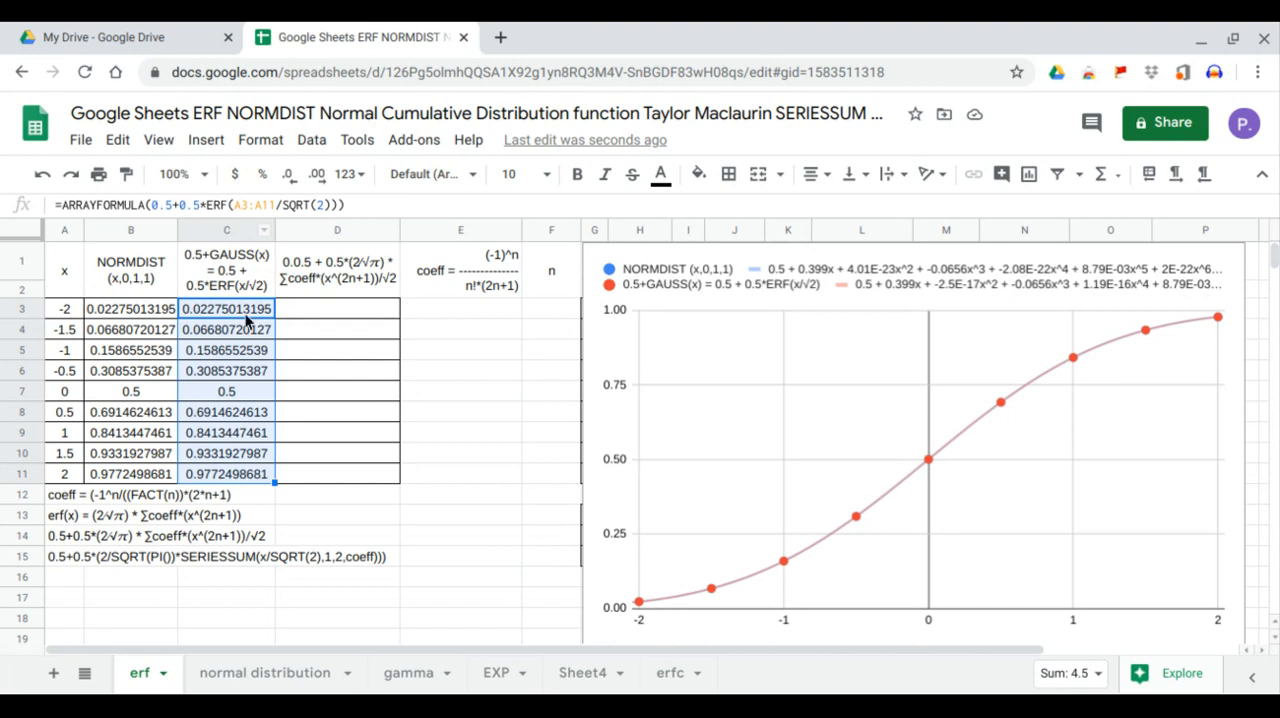
{"action": "left_click", "coordinate": [245, 309]}
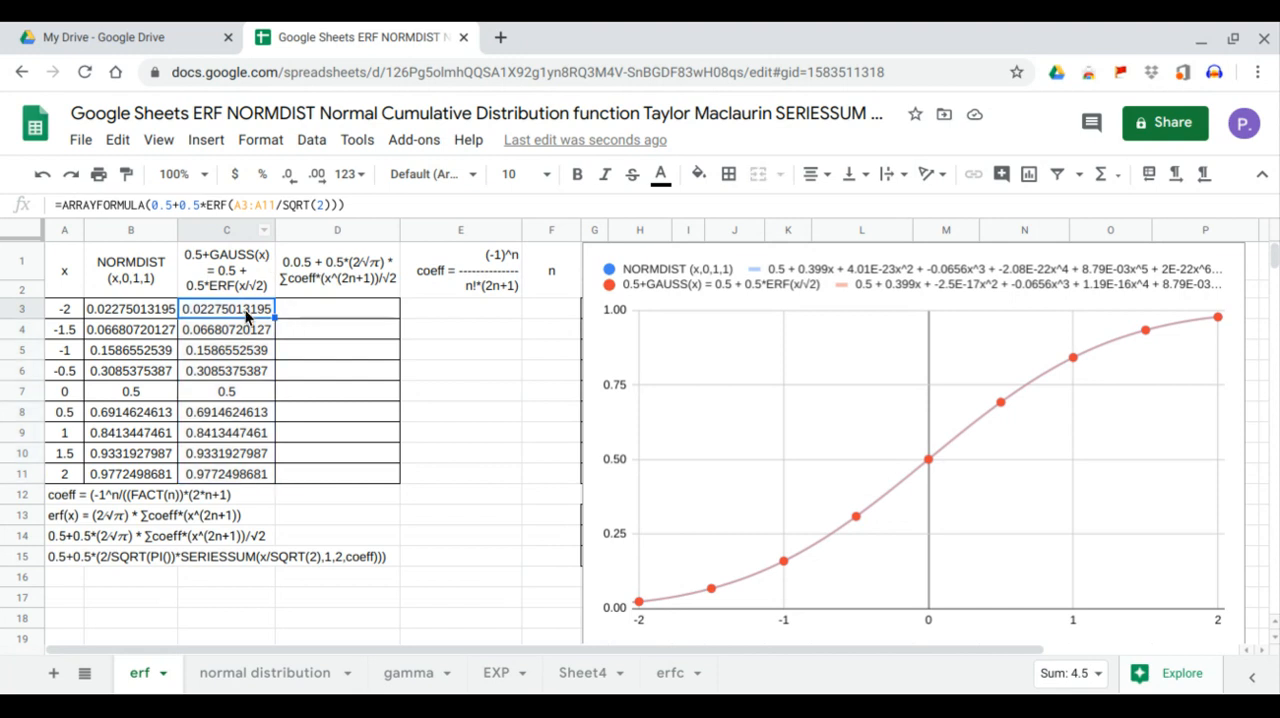
Review the erf(x) series formula in A13 and the coeff formula in A12, and select E3 under the coeff header
{"action": "left_click", "coordinate": [64, 523]}
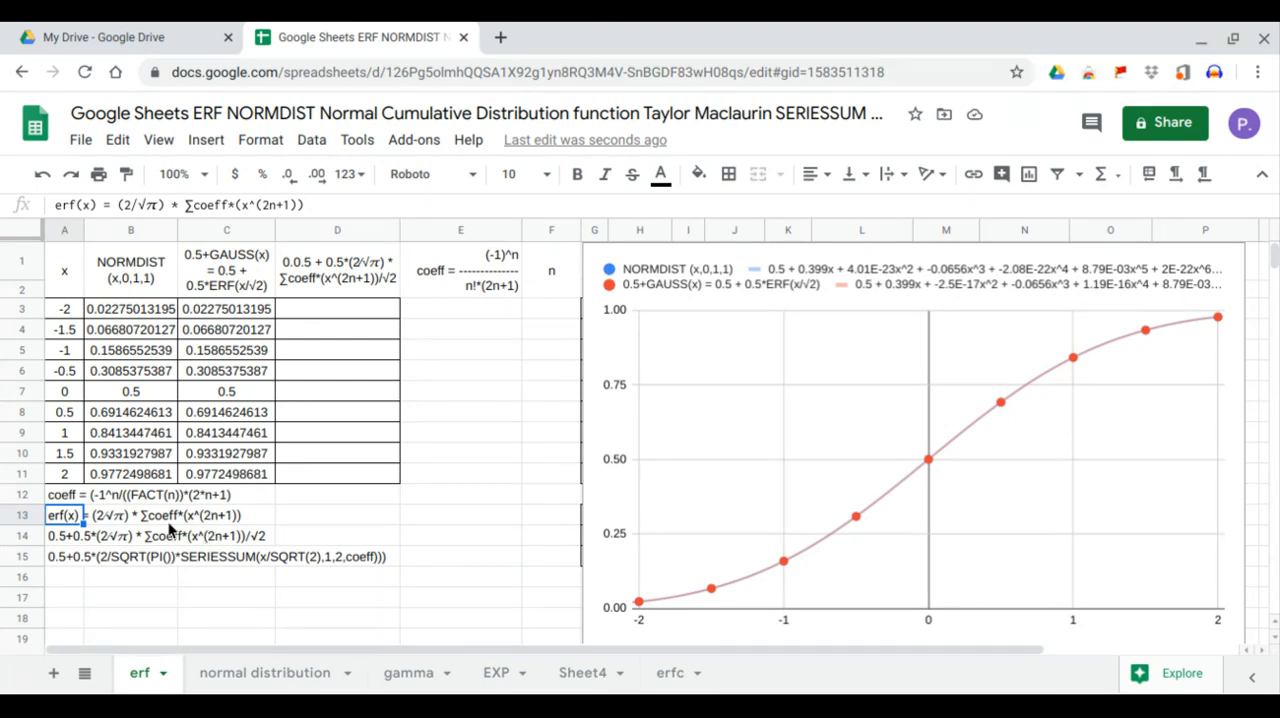
{"action": "left_click", "coordinate": [72, 496]}
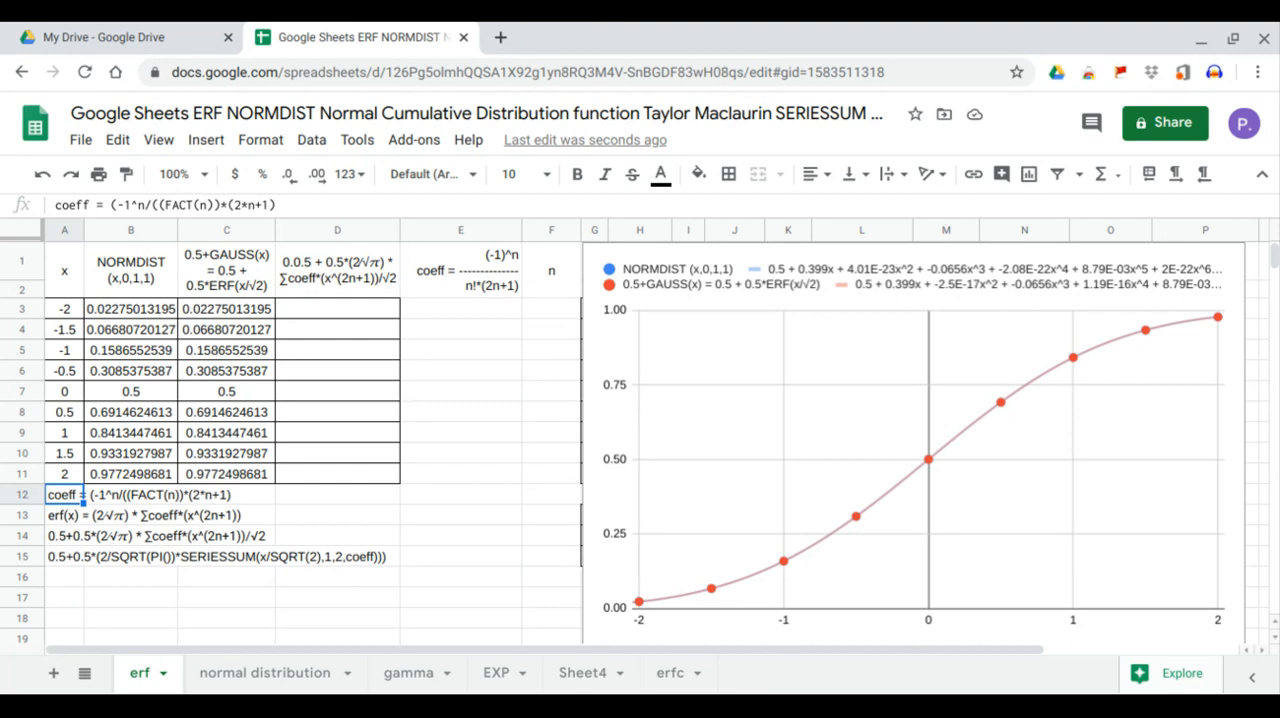
{"action": "left_click", "coordinate": [434, 302]}
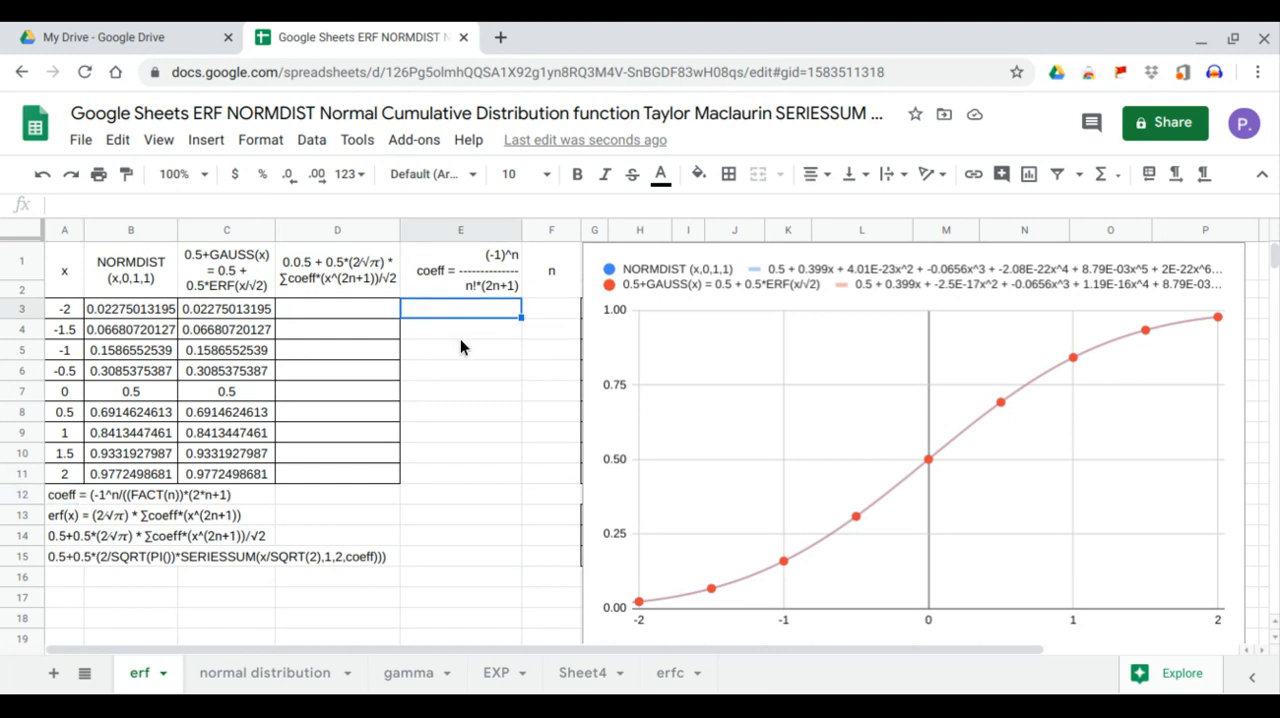
Fill F3:F11 under the n header with the series 0 to 8, starting from 0, 1 and 2
{"action": "left_click", "coordinate": [560, 308]}
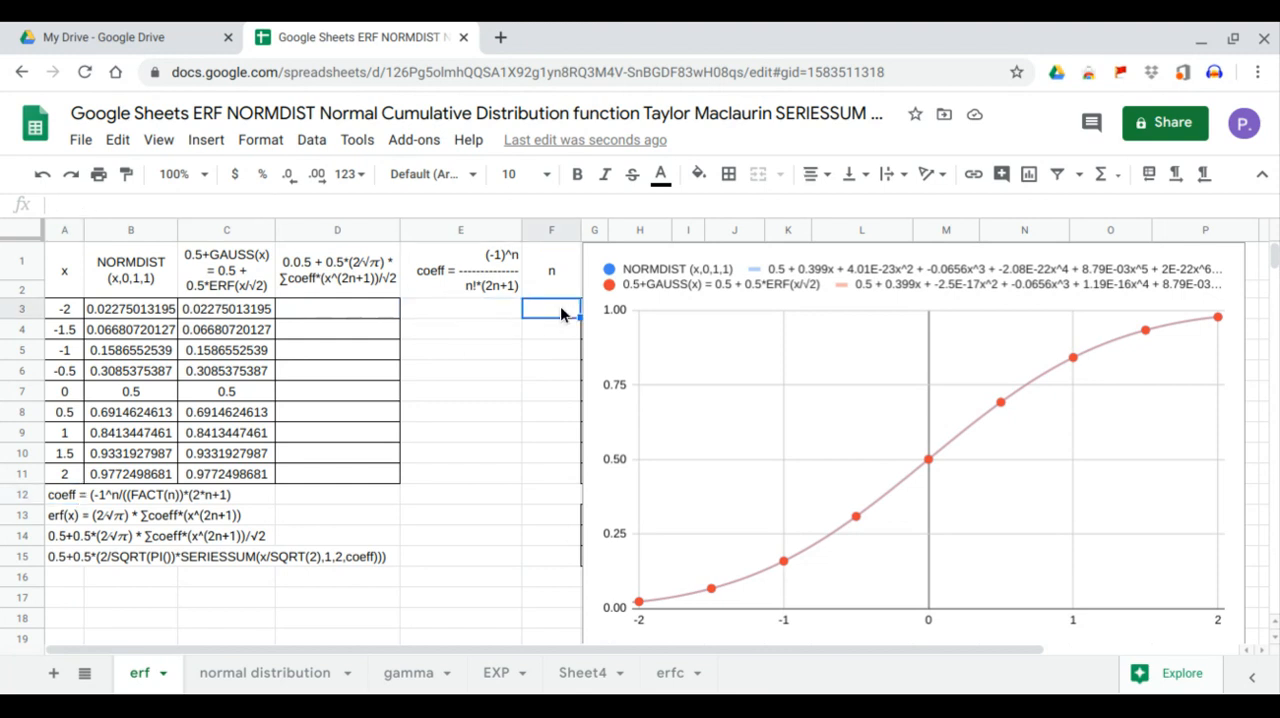
{"action": "type", "text": "0"}
{"action": "key", "text": "Return"}
{"action": "type", "text": "1"}
{"action": "key", "text": "Return"}
{"action": "type", "text": "2"}
{"action": "key", "text": "Return"}
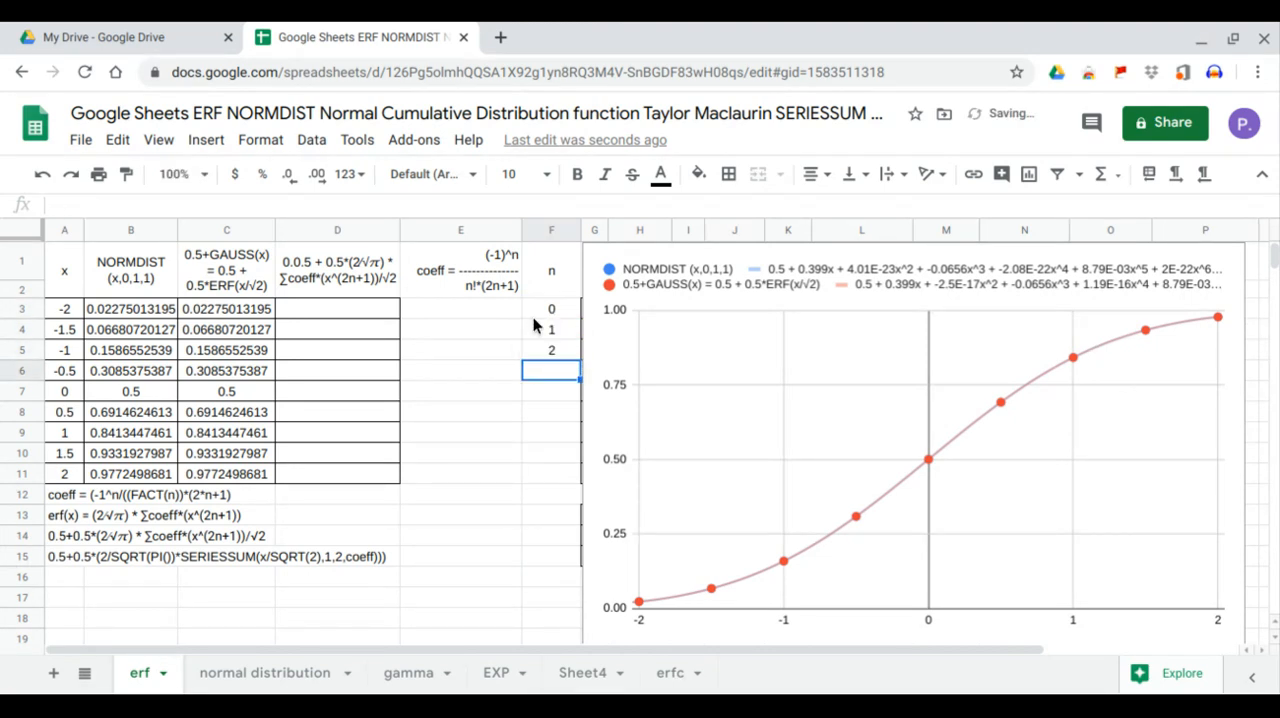
{"action": "left_click_drag", "start_coordinate": [551, 316], "coordinate": [572, 478]}
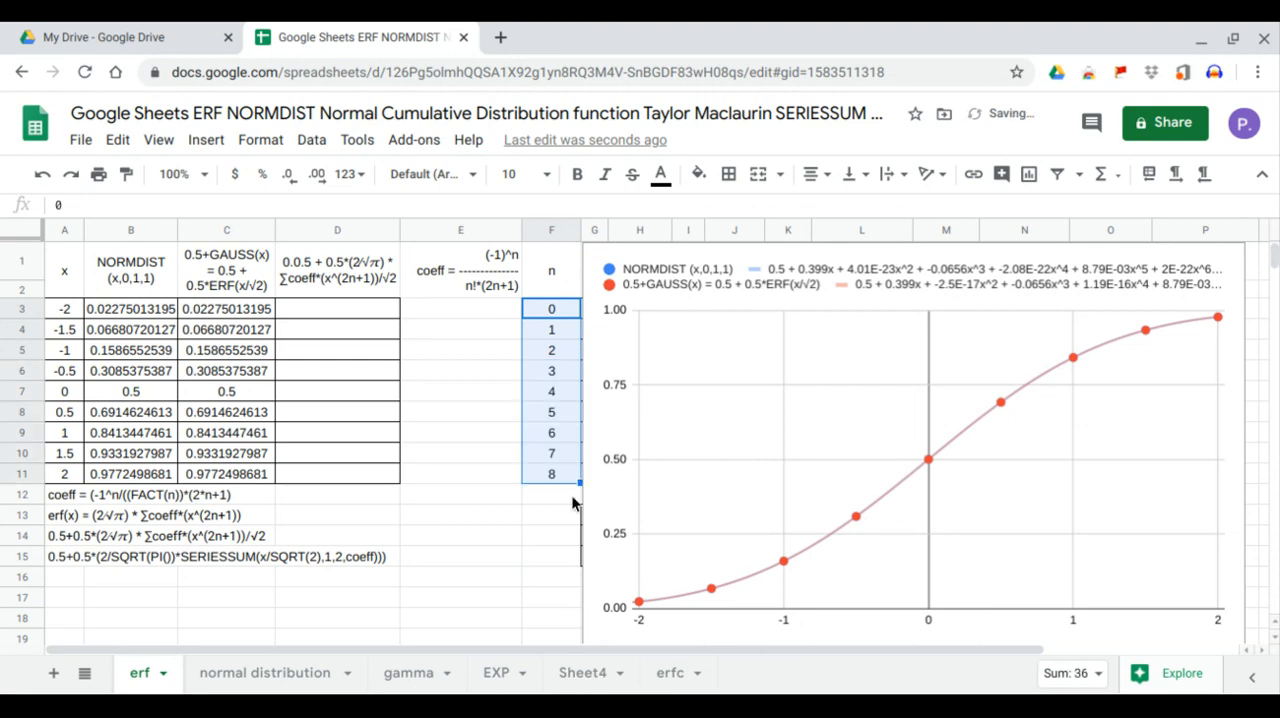
Enter =ARRAYFORMULA(1/FACT(F3:F11)) in E3 under the coeff header
{"action": "left_click", "coordinate": [495, 312]}
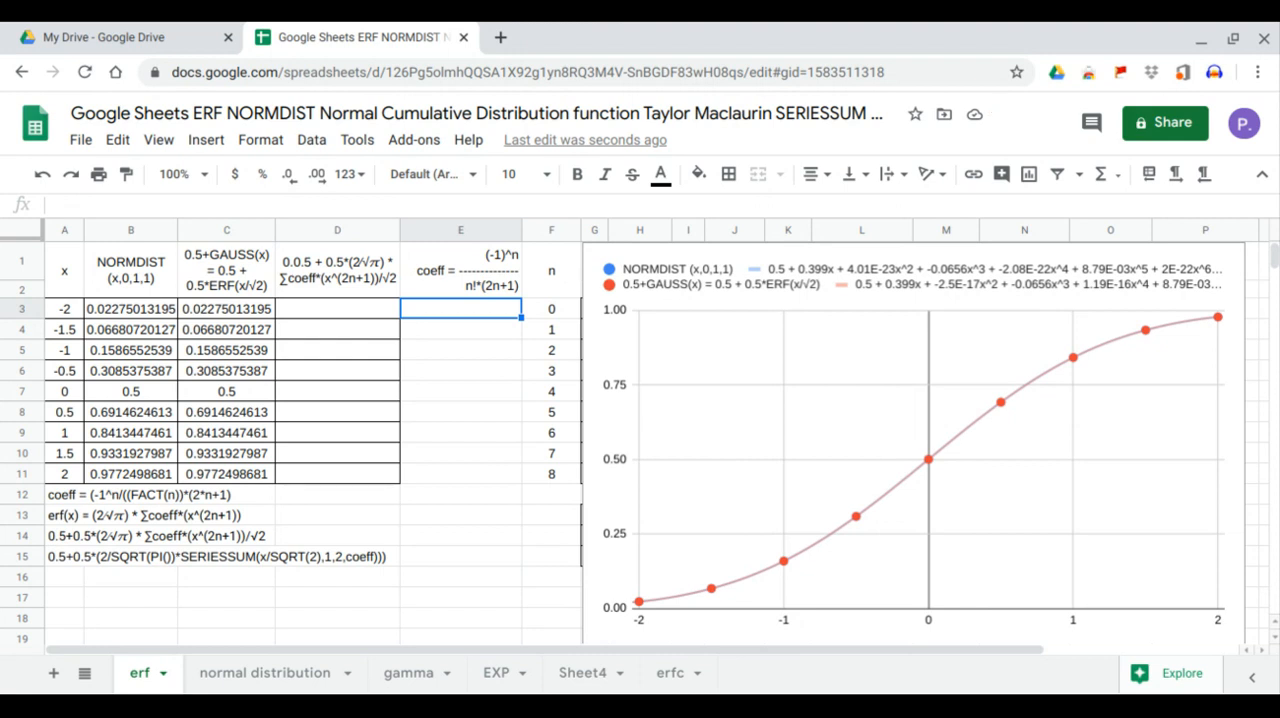
{"action": "type", "text": "=arr"}
{"action": "key", "text": "Tab"}
{"action": "type", "text": "1/"}
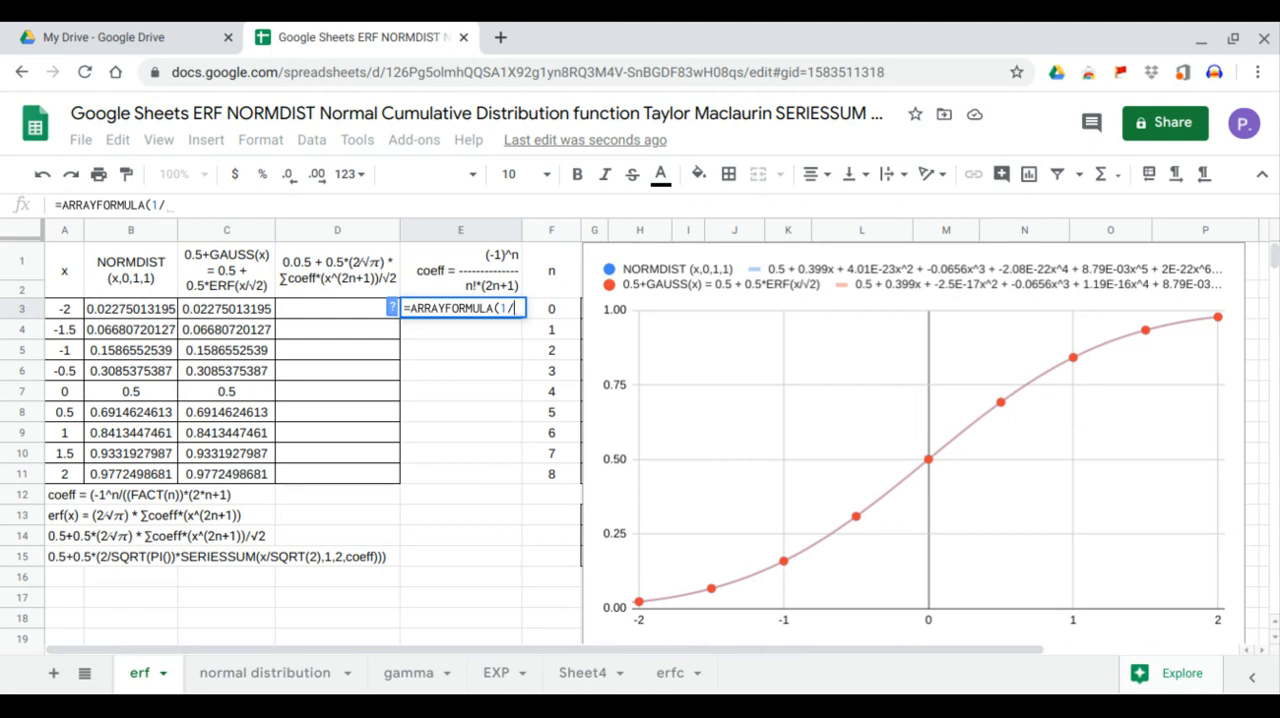
{"action": "type", "text": "fa"}
{"action": "key", "text": "Tab"}
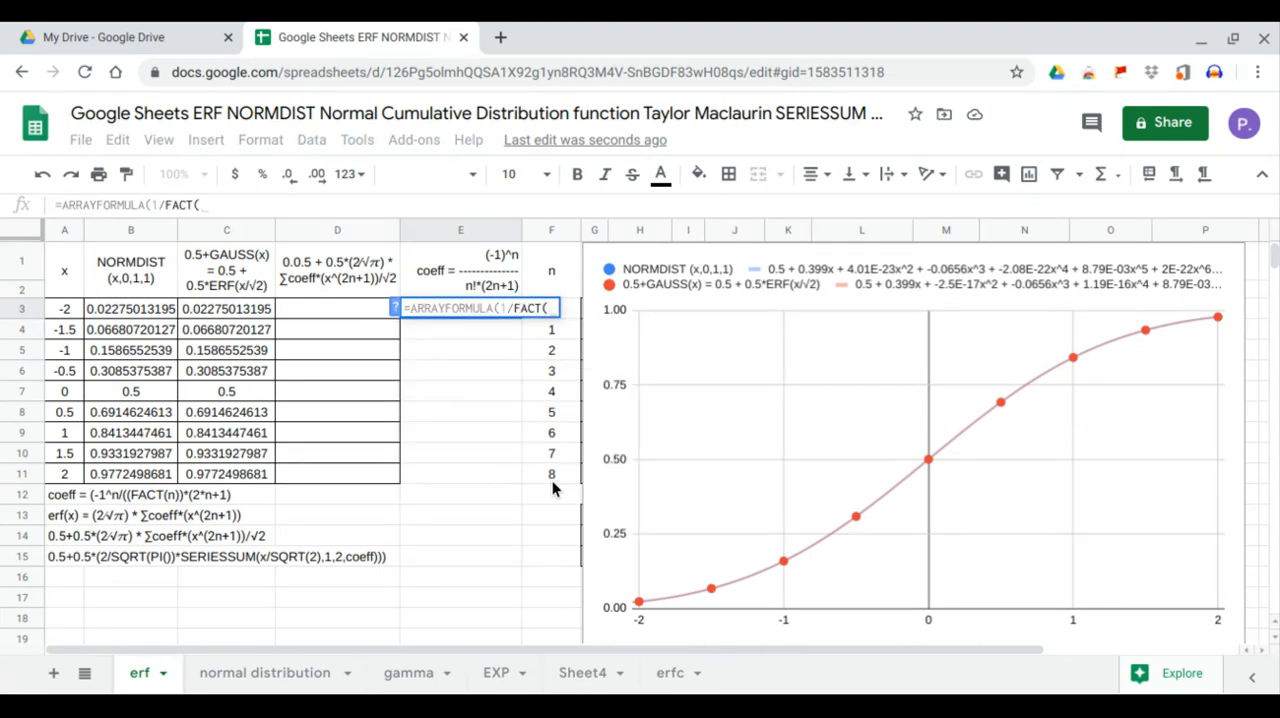
{"action": "left_click_drag", "start_coordinate": [560, 472], "coordinate": [576, 330]}
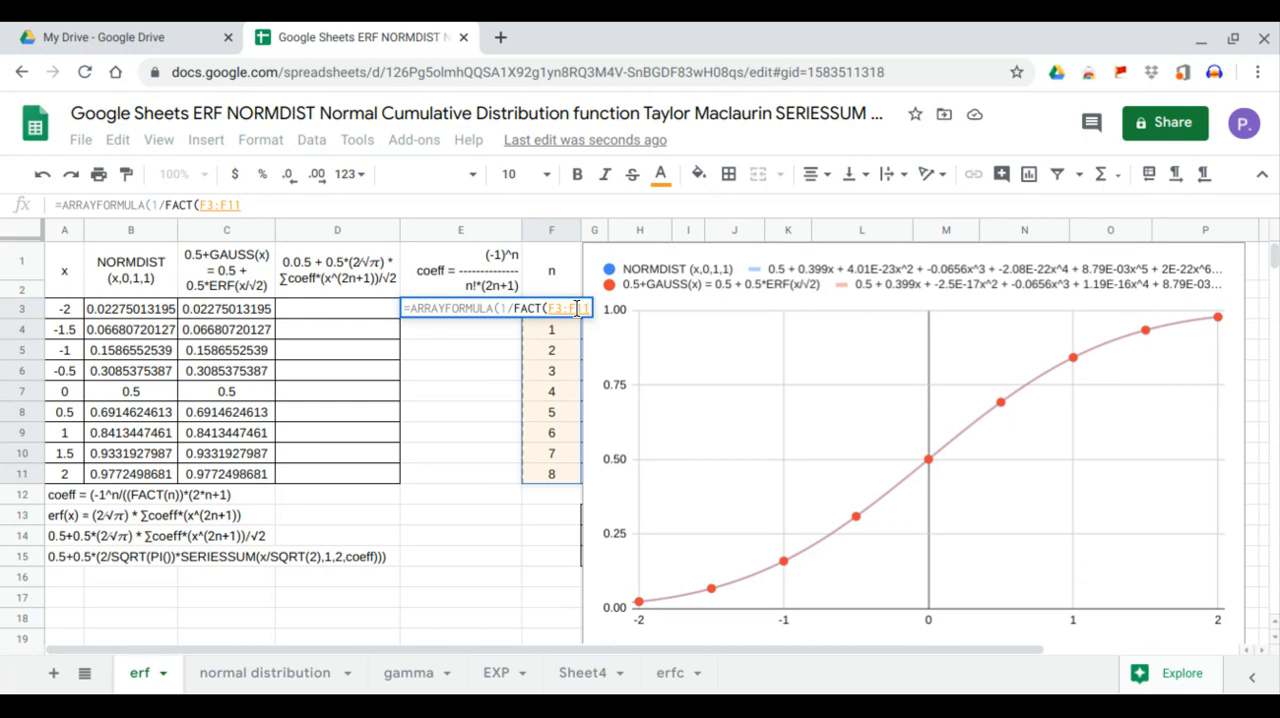
{"action": "key", "text": "Return"}
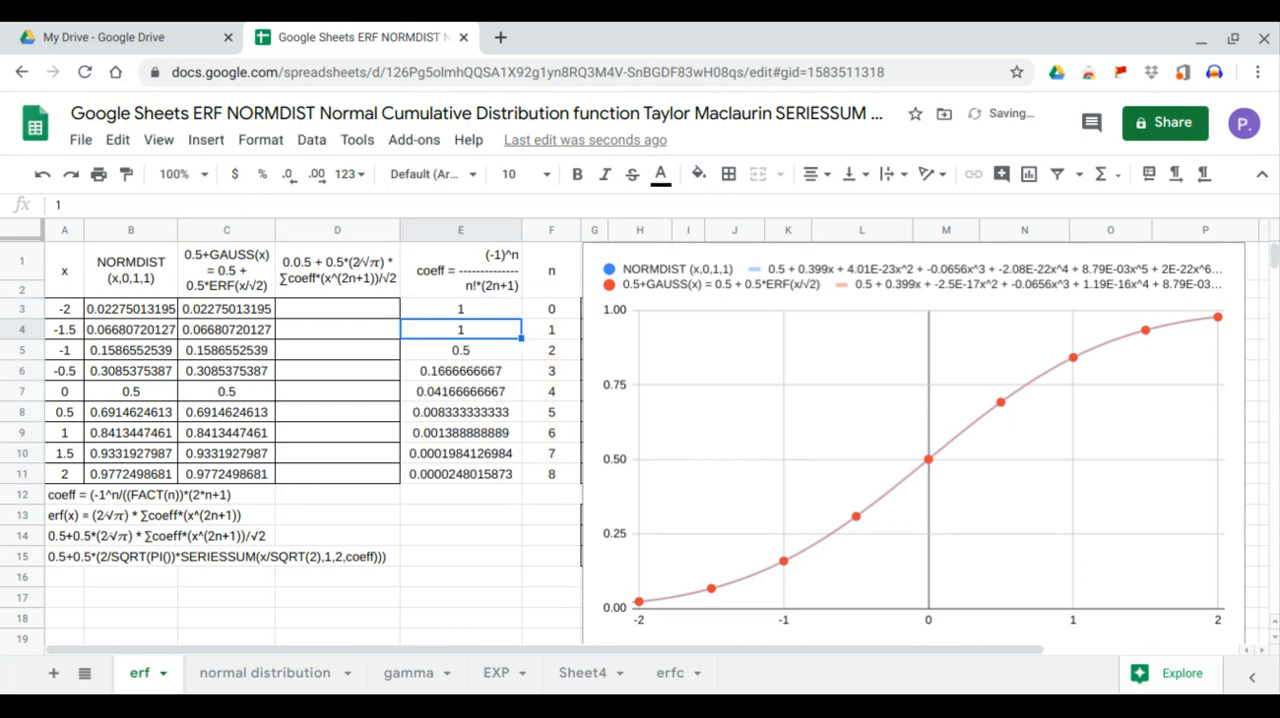
Extend the denominator of the E3 formula to (FACT(F3:F11)*(2*F3:F11+1))
{"action": "left_click", "coordinate": [508, 313]}
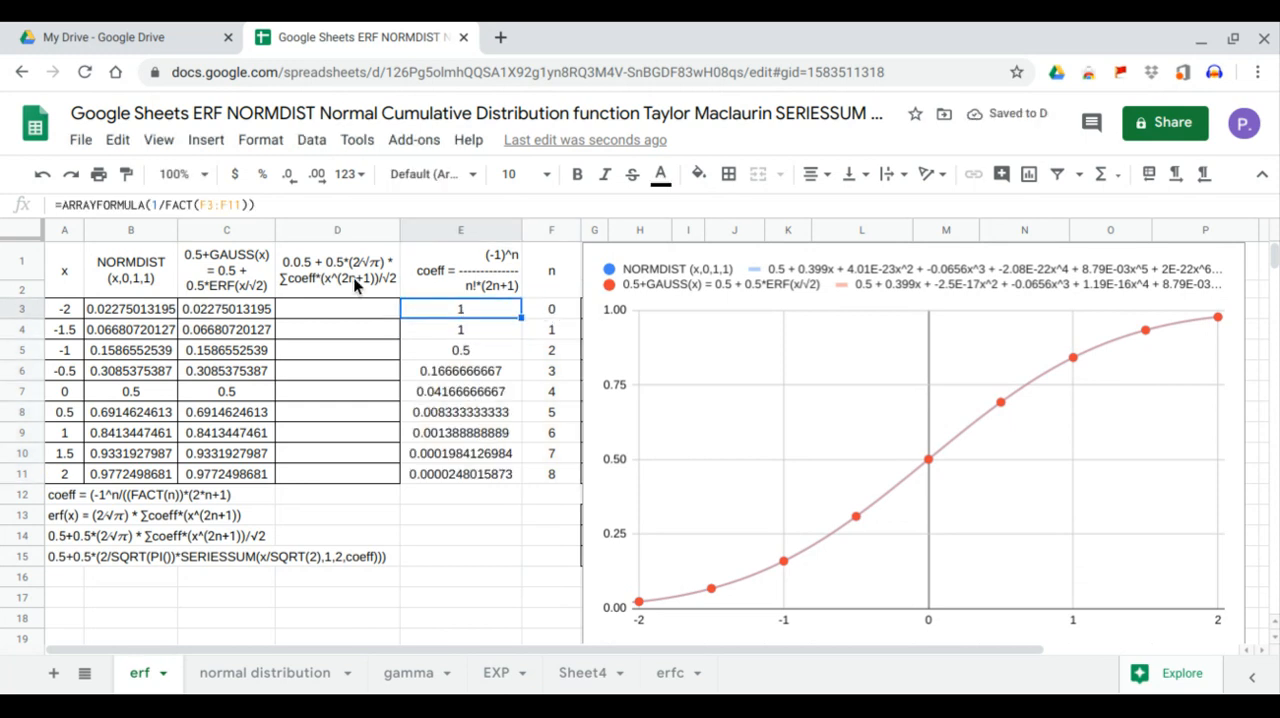
{"action": "left_click", "coordinate": [163, 205]}
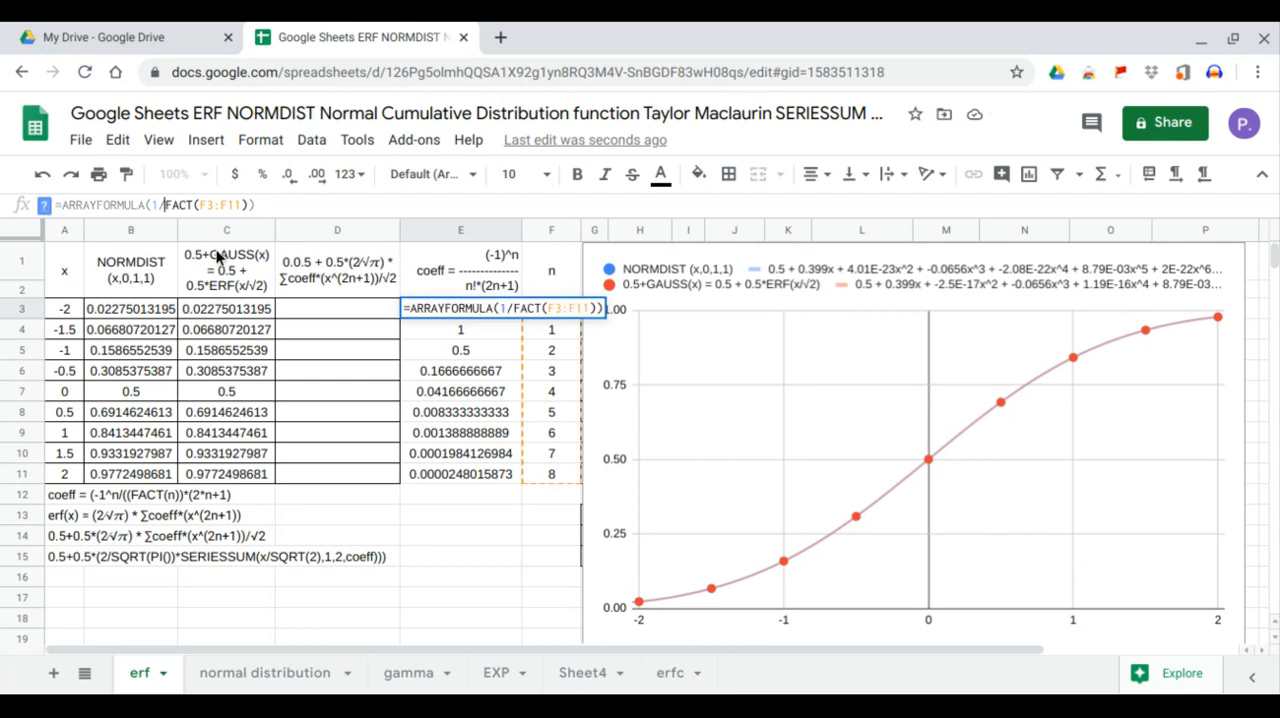
{"action": "type", "text": "("}
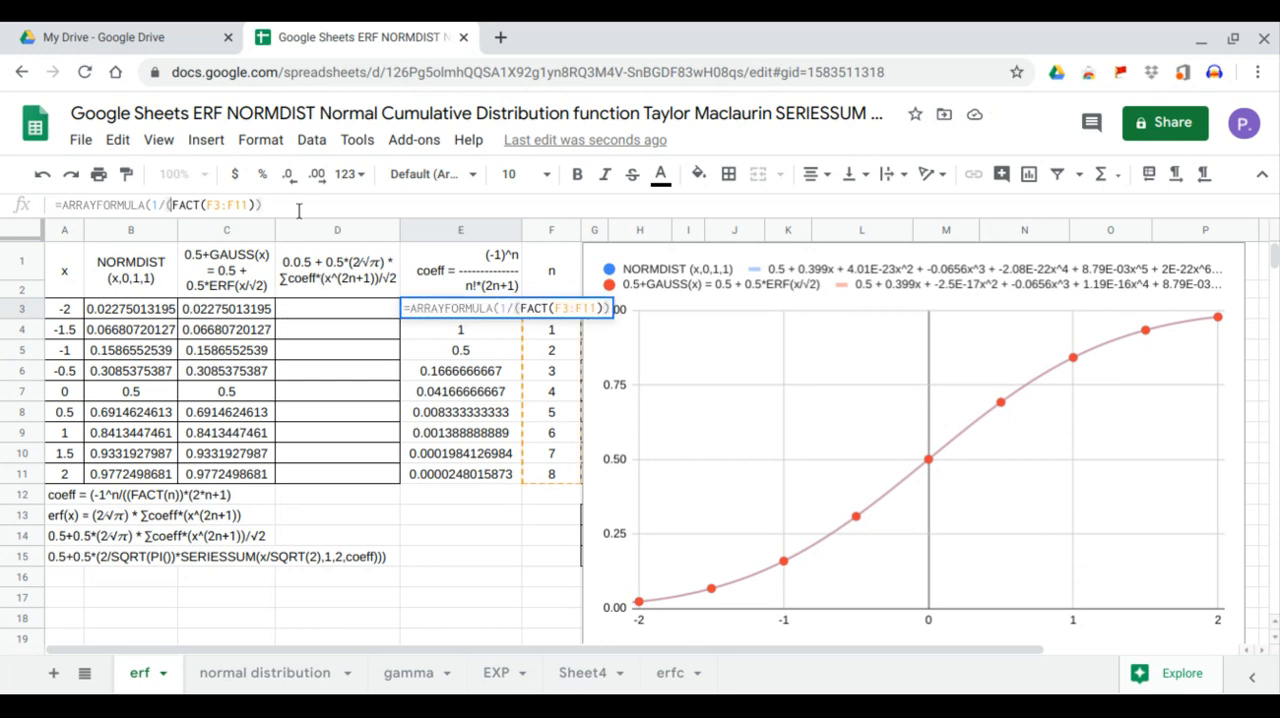
{"action": "left_click", "coordinate": [255, 206]}
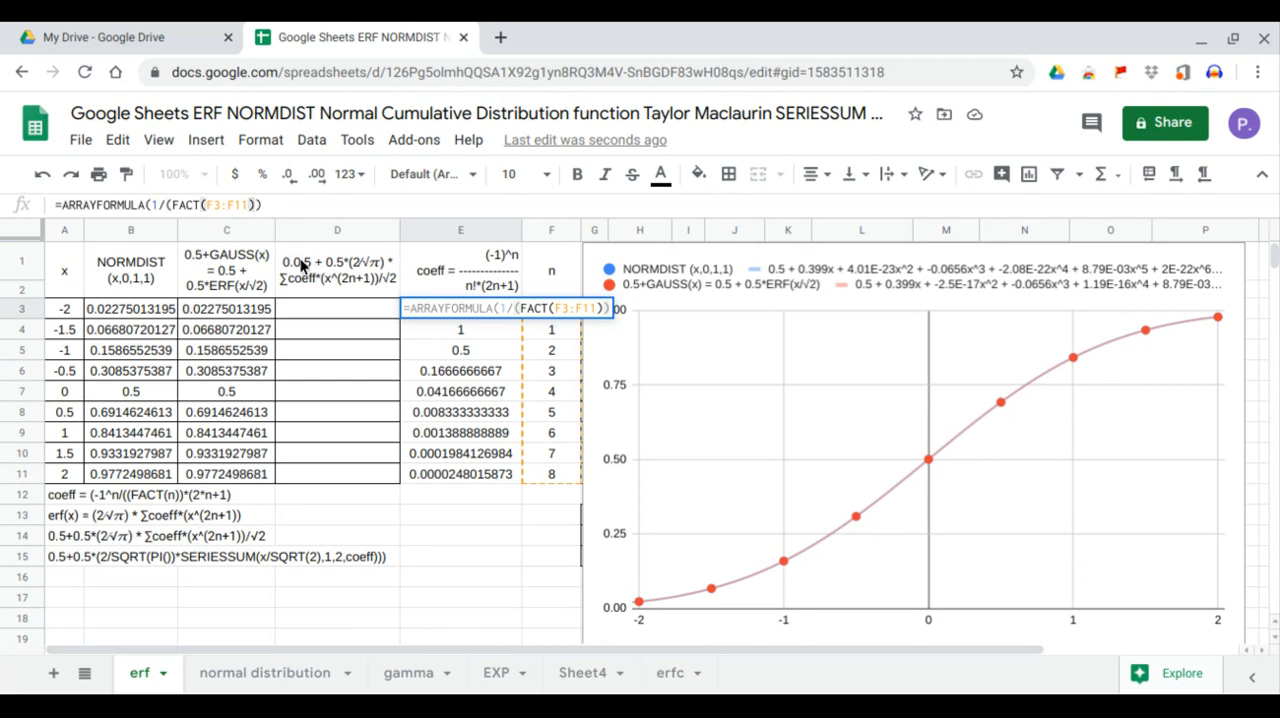
{"action": "type", "text": "*"}
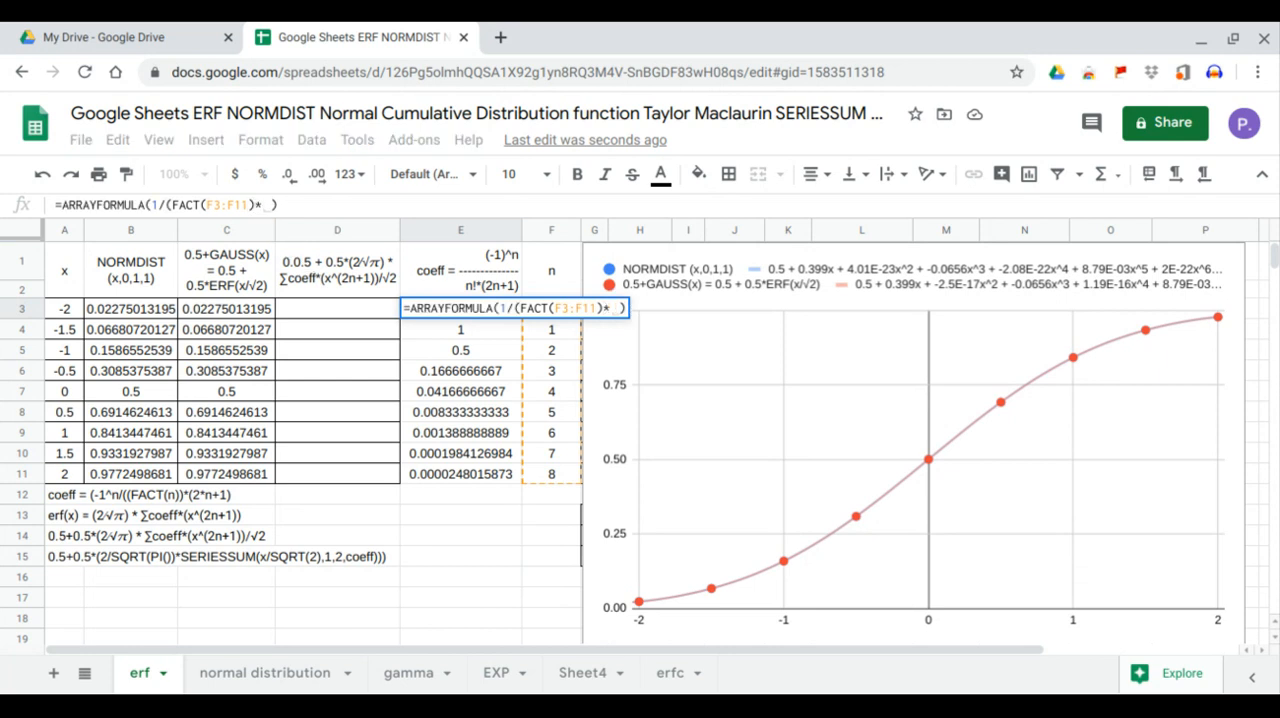
{"action": "type", "text": "(2*"}
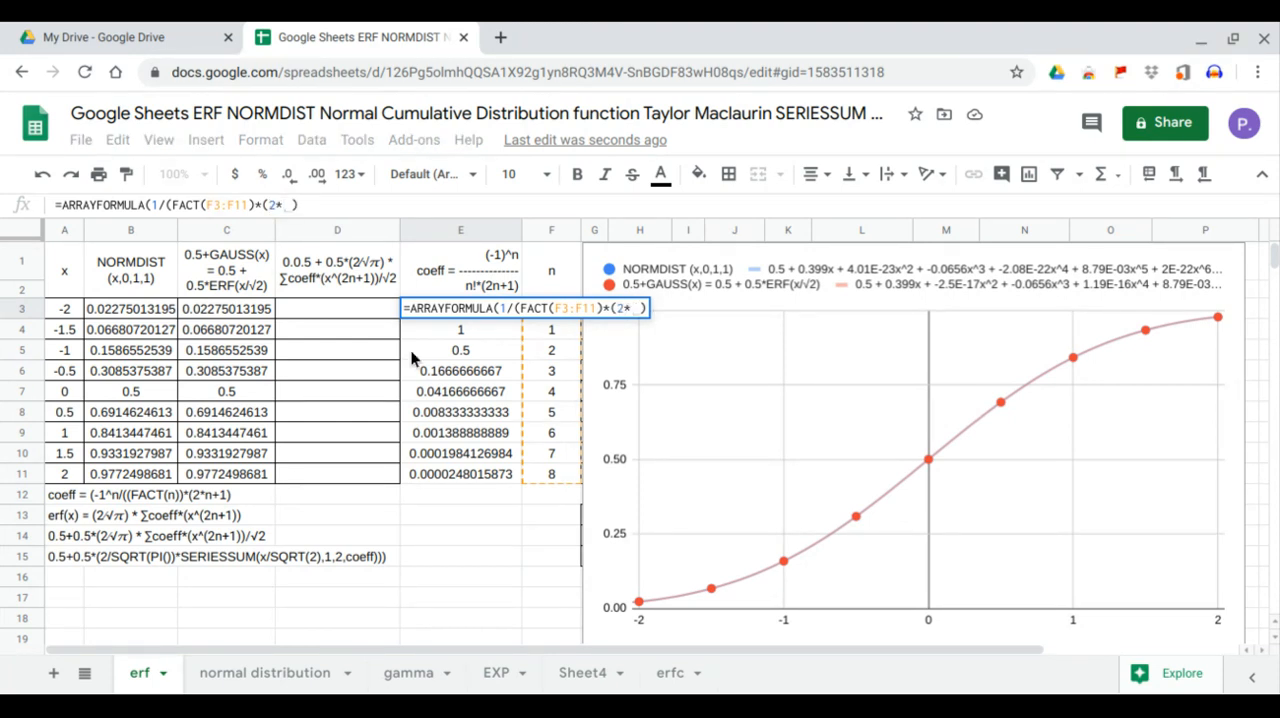
{"action": "left_click_drag", "start_coordinate": [560, 480], "coordinate": [565, 309]}
{"action": "type", "text": "+1"}
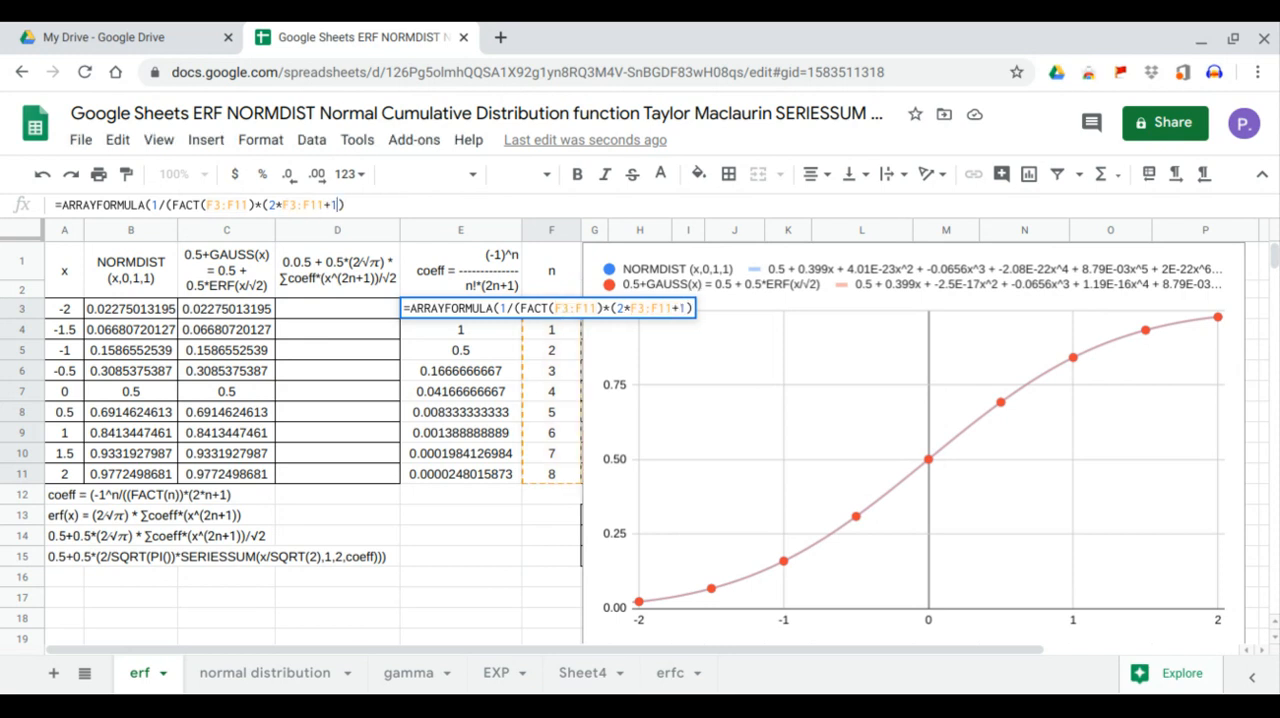
{"action": "type", "text": ")"}
{"action": "key", "text": "Return"}
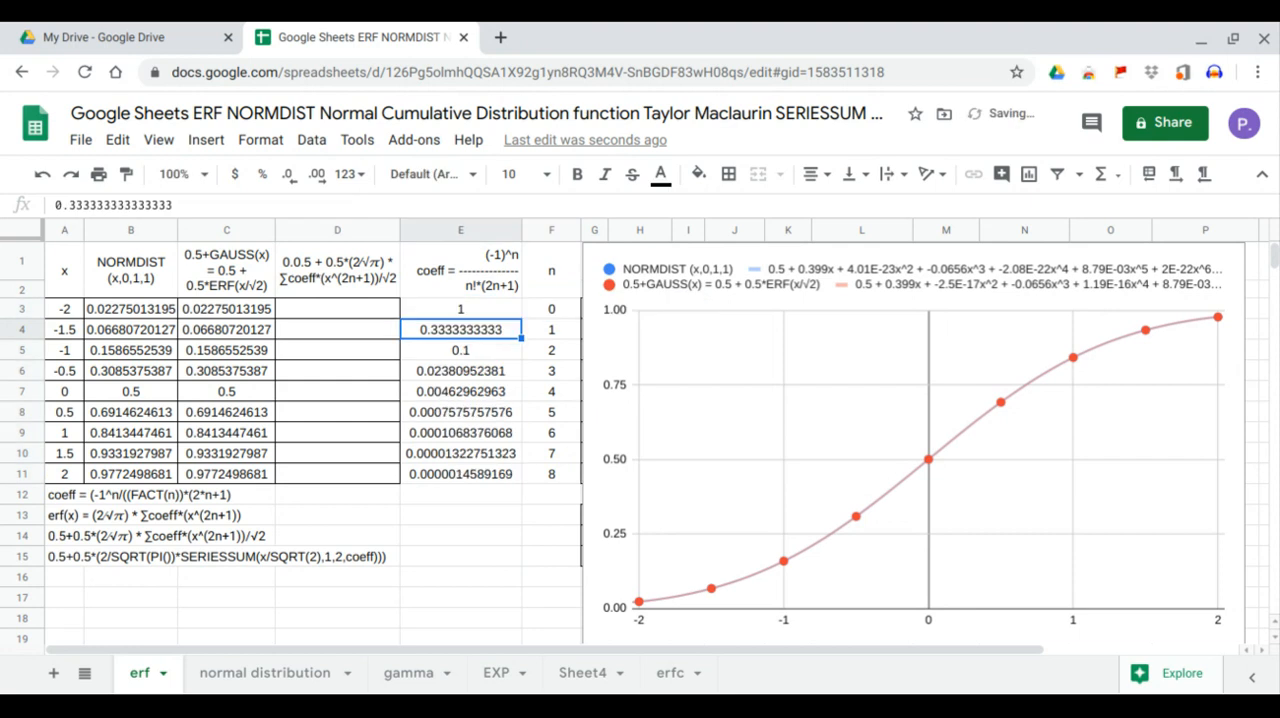
Change the numerator of the E3 coefficient formula to -1^F3:F11 and check the resulting coefficients
{"action": "left_click", "coordinate": [495, 310]}
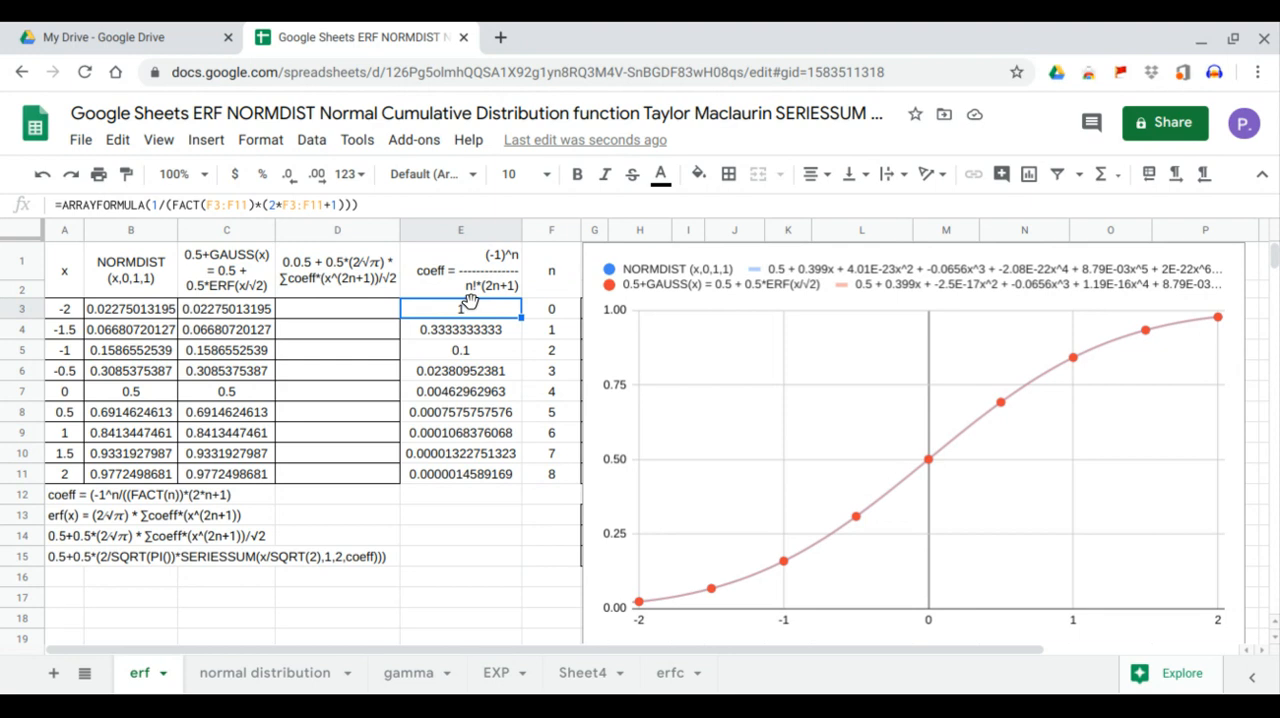
{"action": "left_click", "coordinate": [152, 205]}
{"action": "type", "text": "-1"}
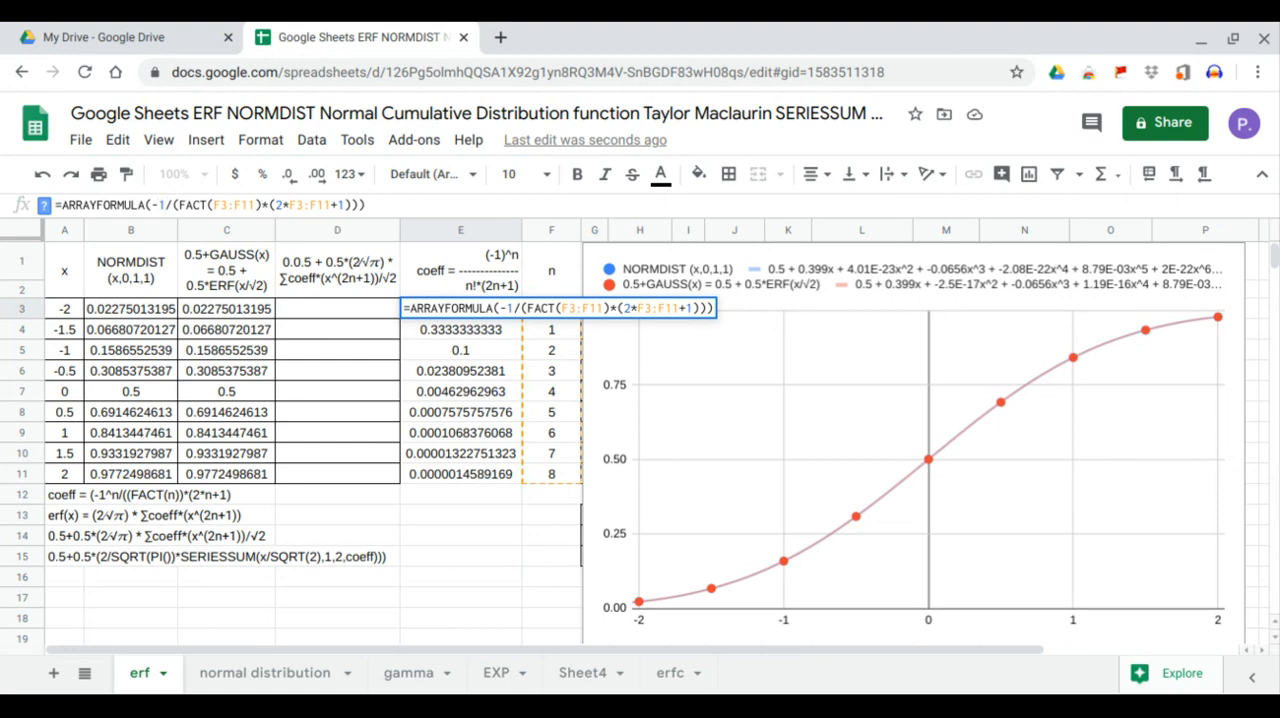
{"action": "type", "text": "^"}
{"action": "left_click_drag", "start_coordinate": [538, 482], "coordinate": [549, 322]}
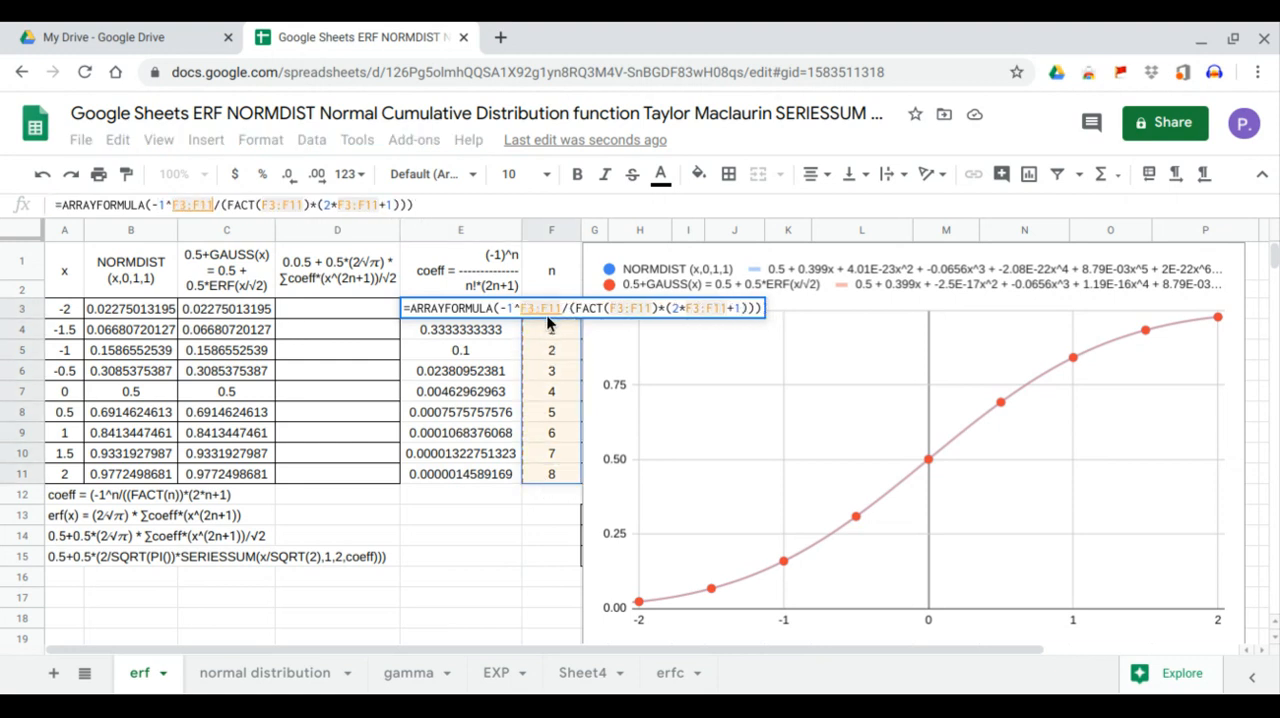
{"action": "key", "text": "Return"}
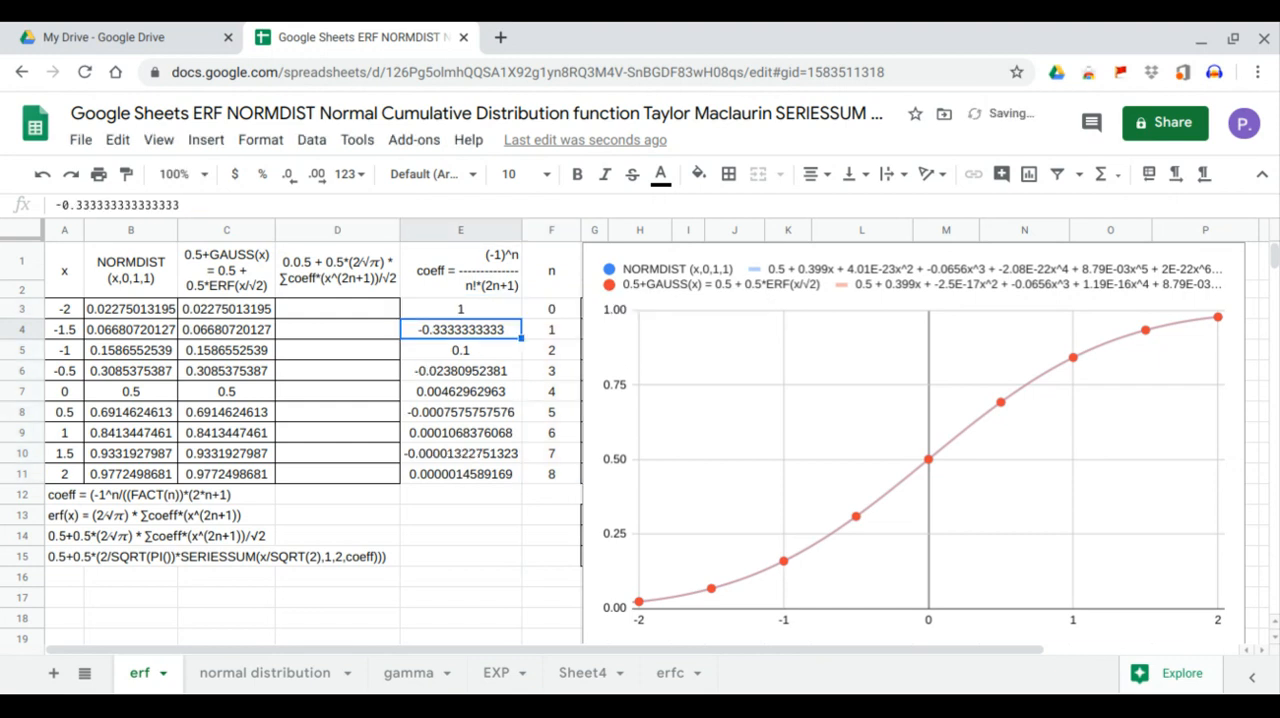
{"action": "left_click", "coordinate": [478, 351]}
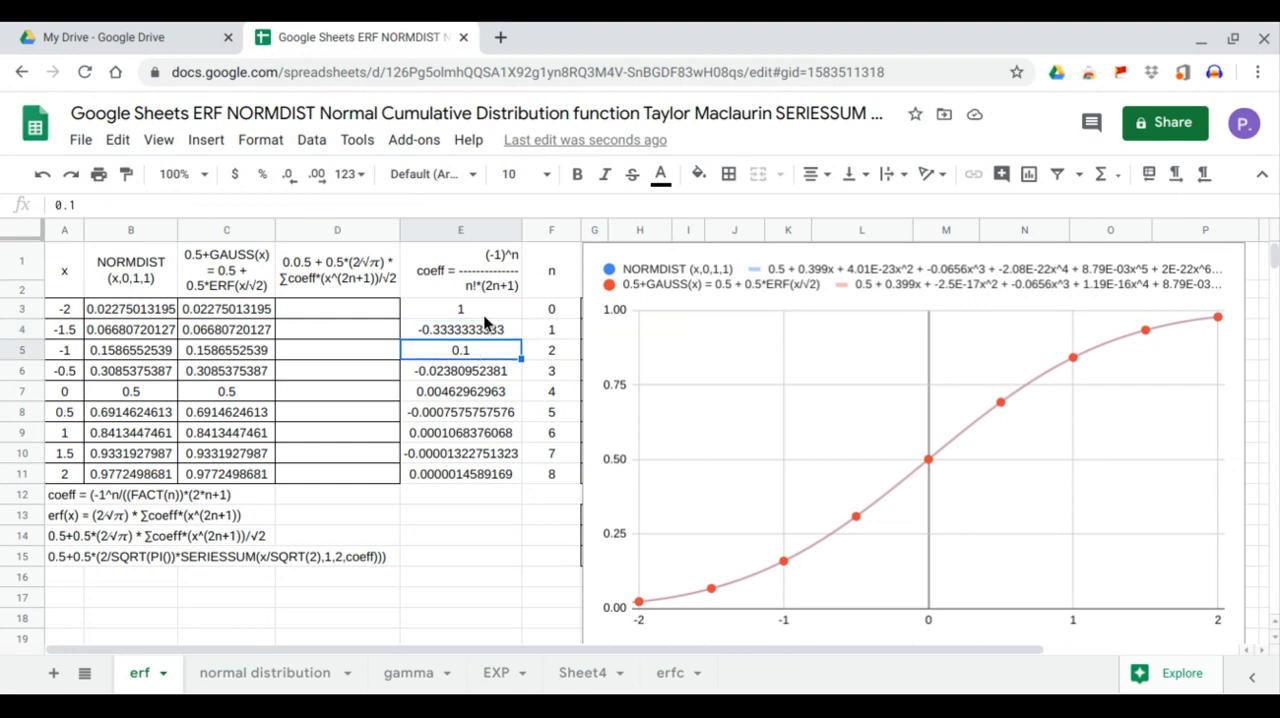
{"action": "left_click", "coordinate": [484, 318]}
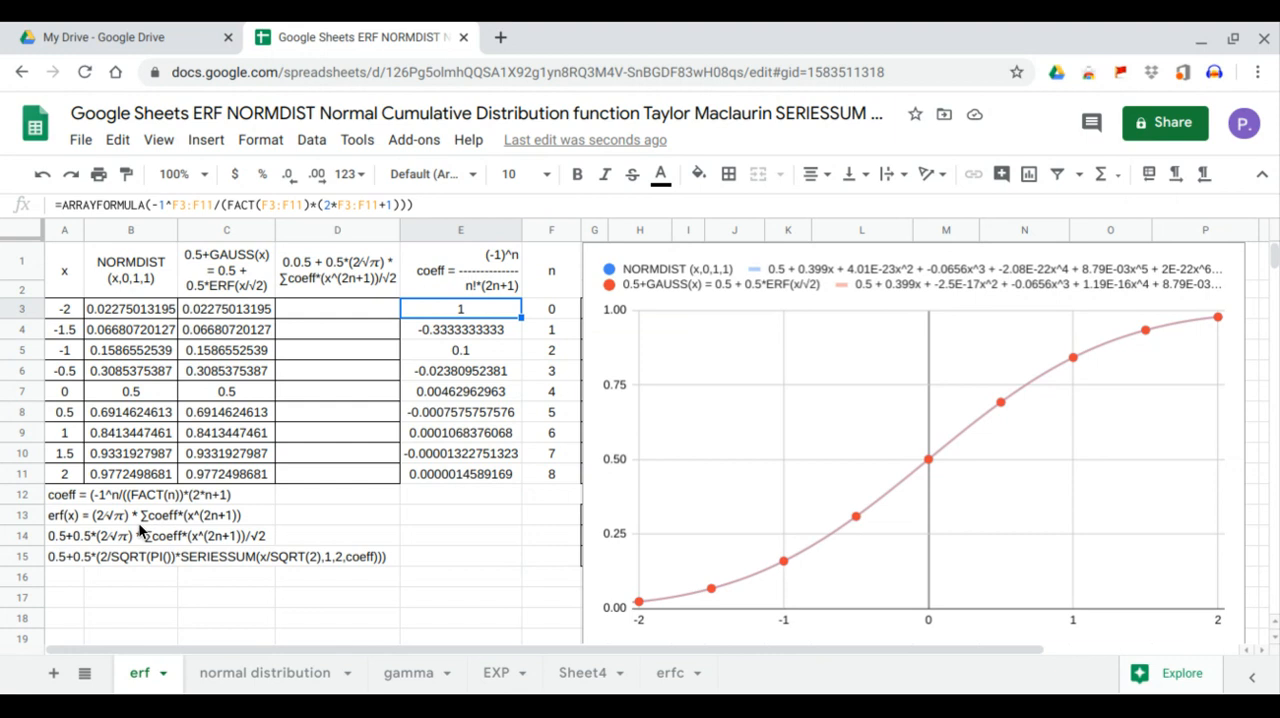
Enter =ARRAYFORMULA(SERIESSUM(A3:A11,1,2,E3:E11)) in D3
{"action": "left_click", "coordinate": [337, 309]}
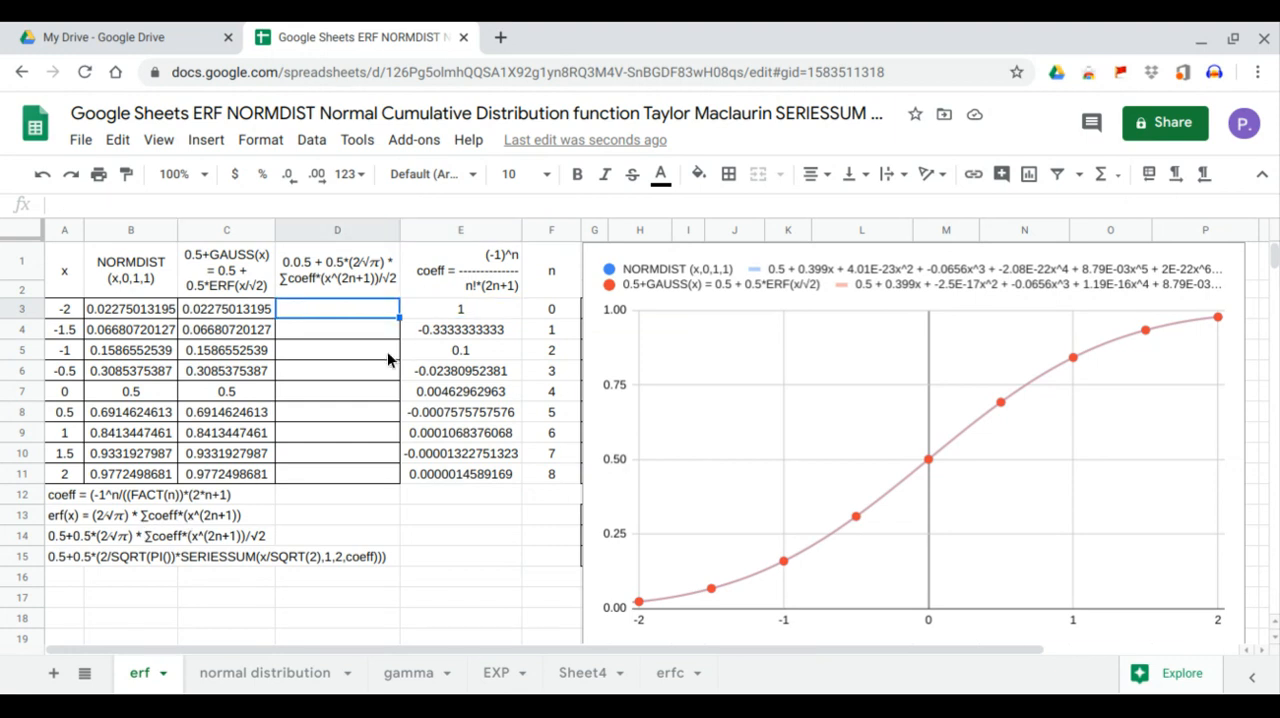
{"action": "type", "text": "=arr"}
{"action": "key", "text": "Tab"}
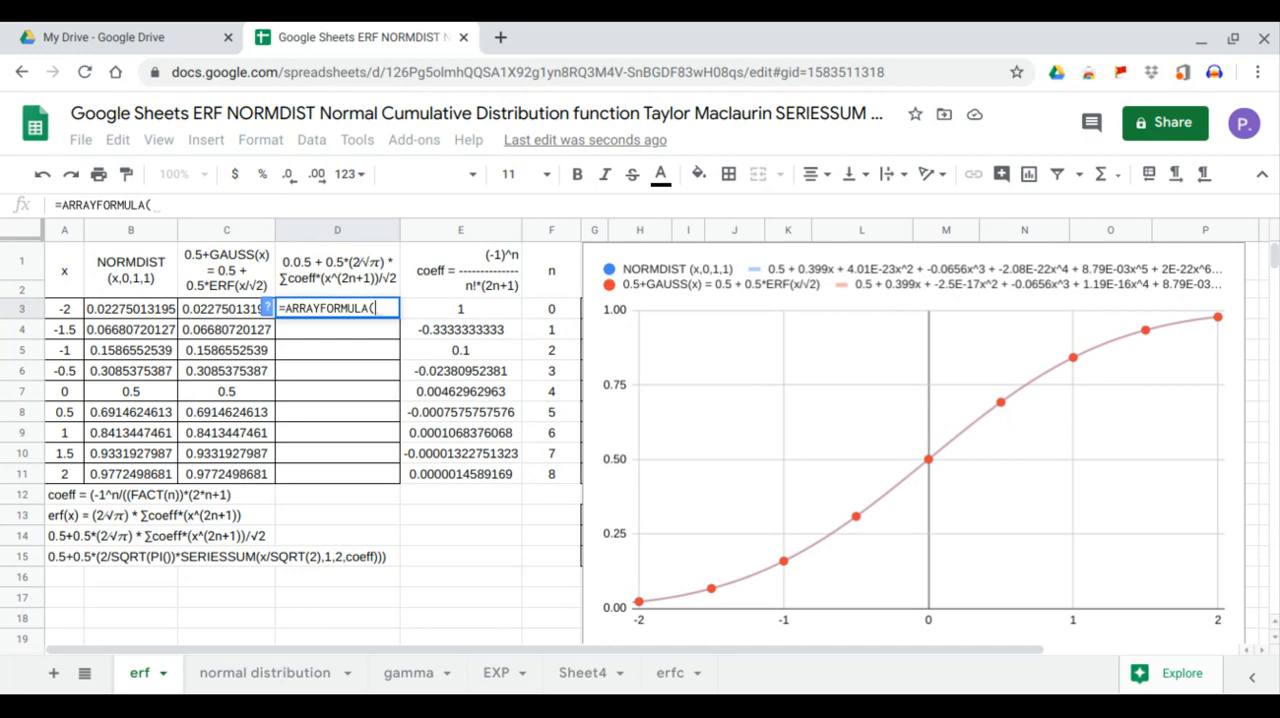
{"action": "type", "text": "ser"}
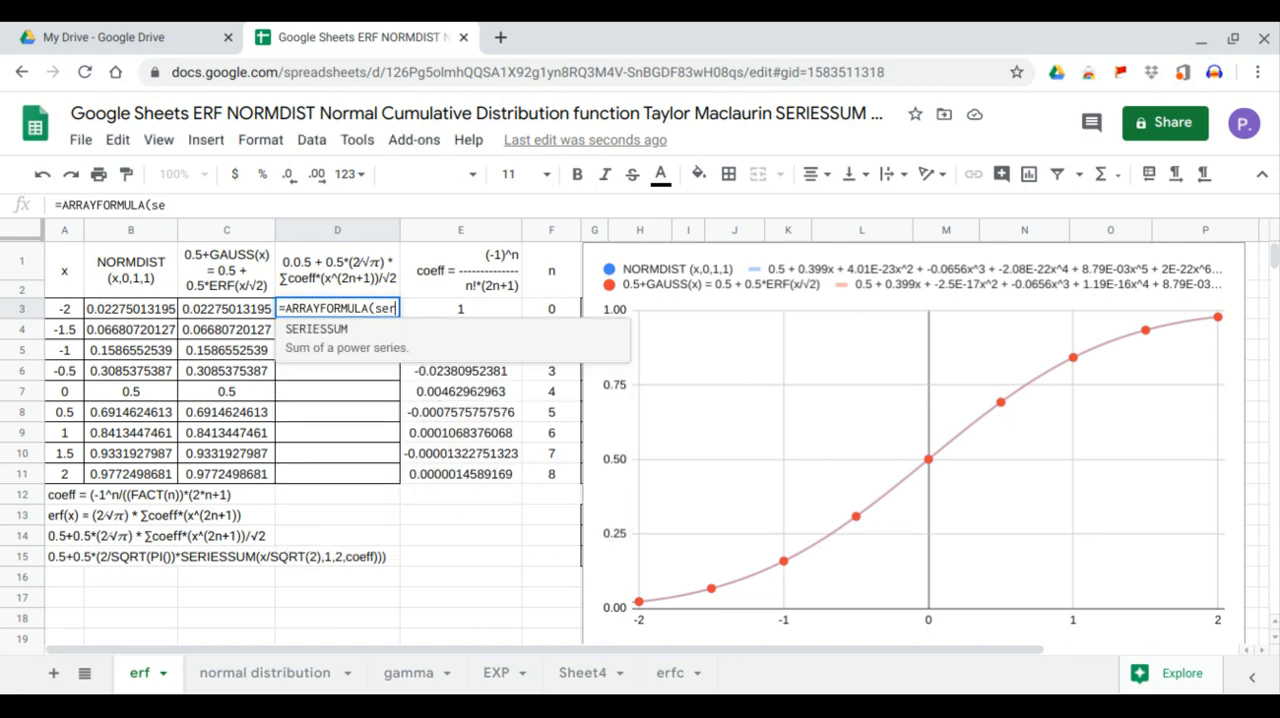
{"action": "key", "text": "Tab"}
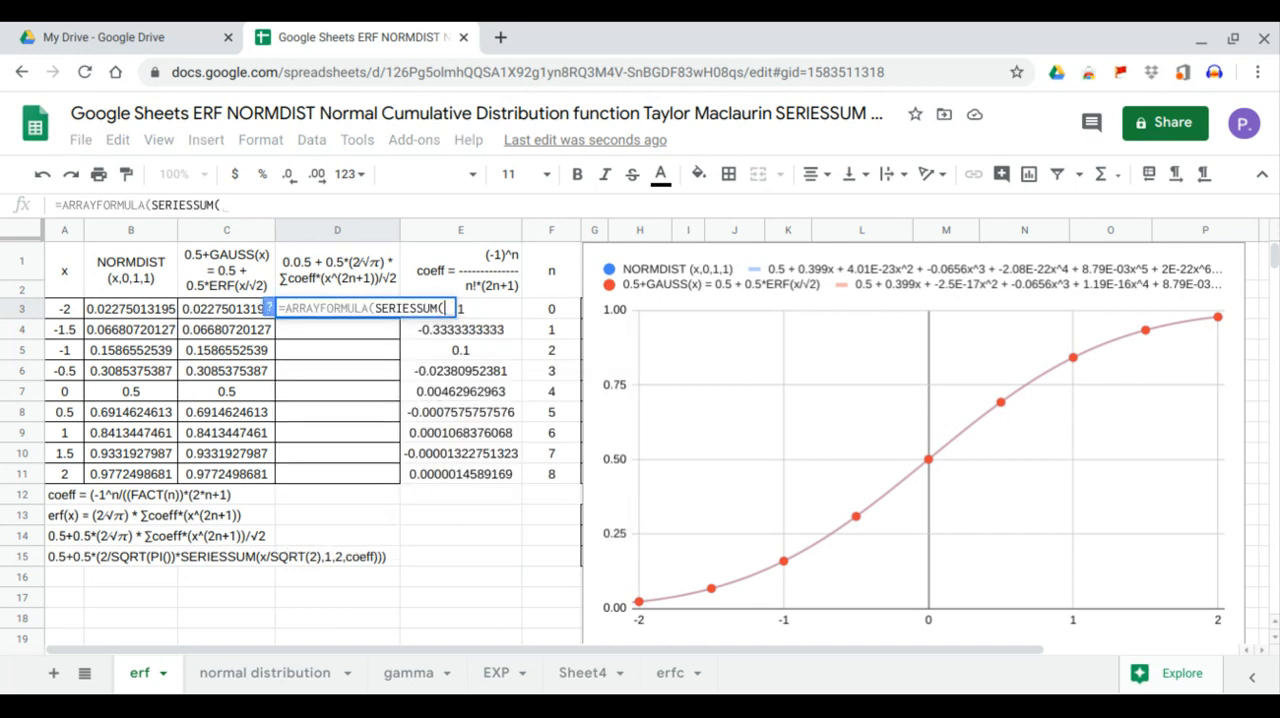
{"action": "left_click_drag", "start_coordinate": [60, 312], "coordinate": [68, 471]}
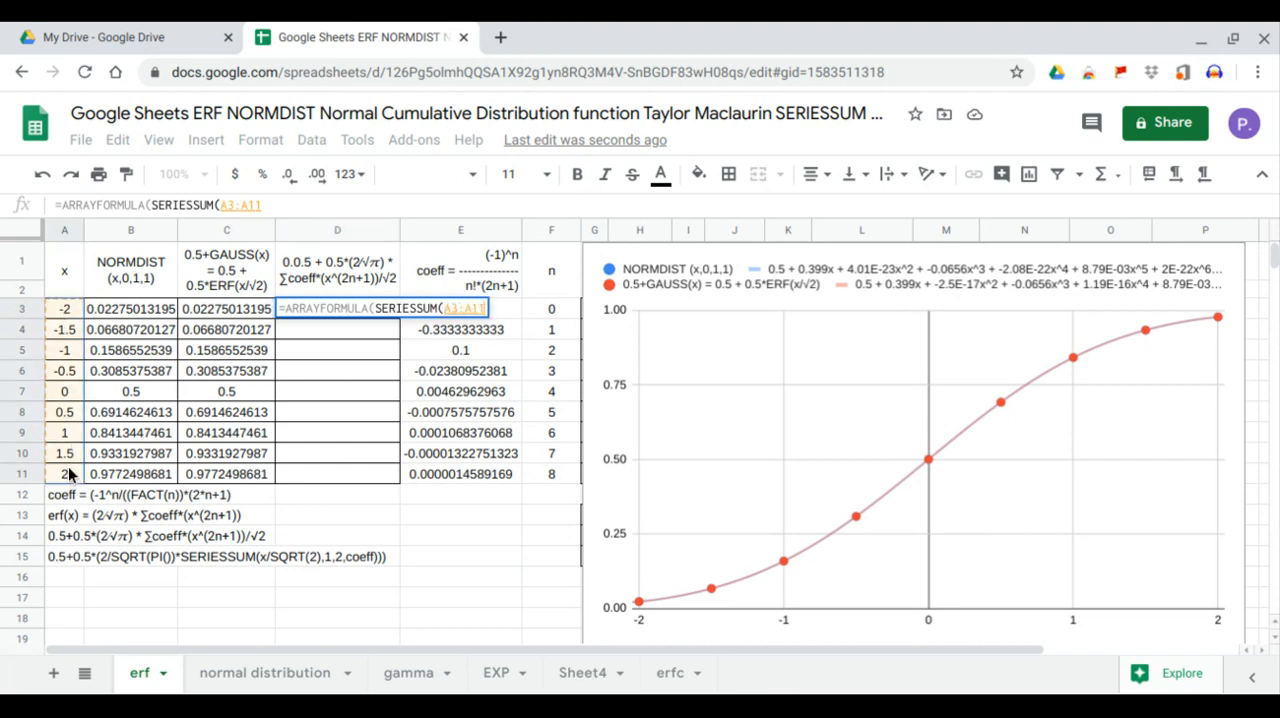
{"action": "type", "text": ","}
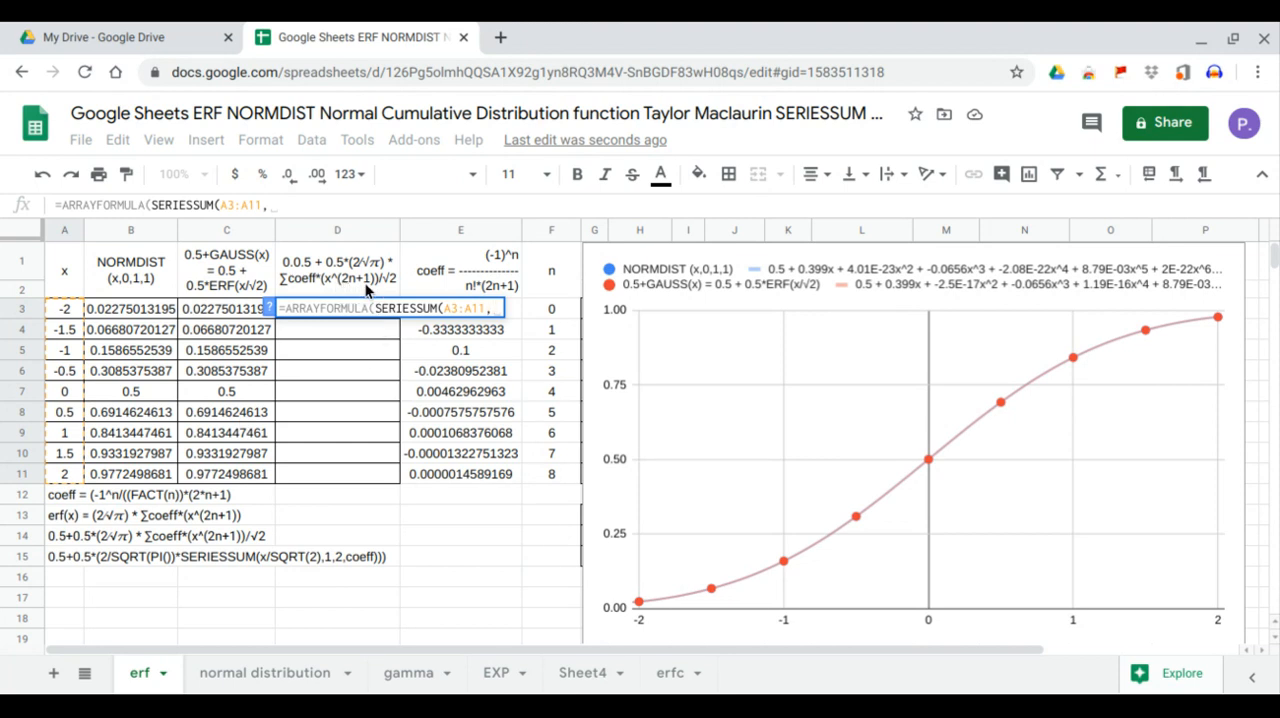
{"action": "type", "text": "1,"}
{"action": "type", "text": "2"}
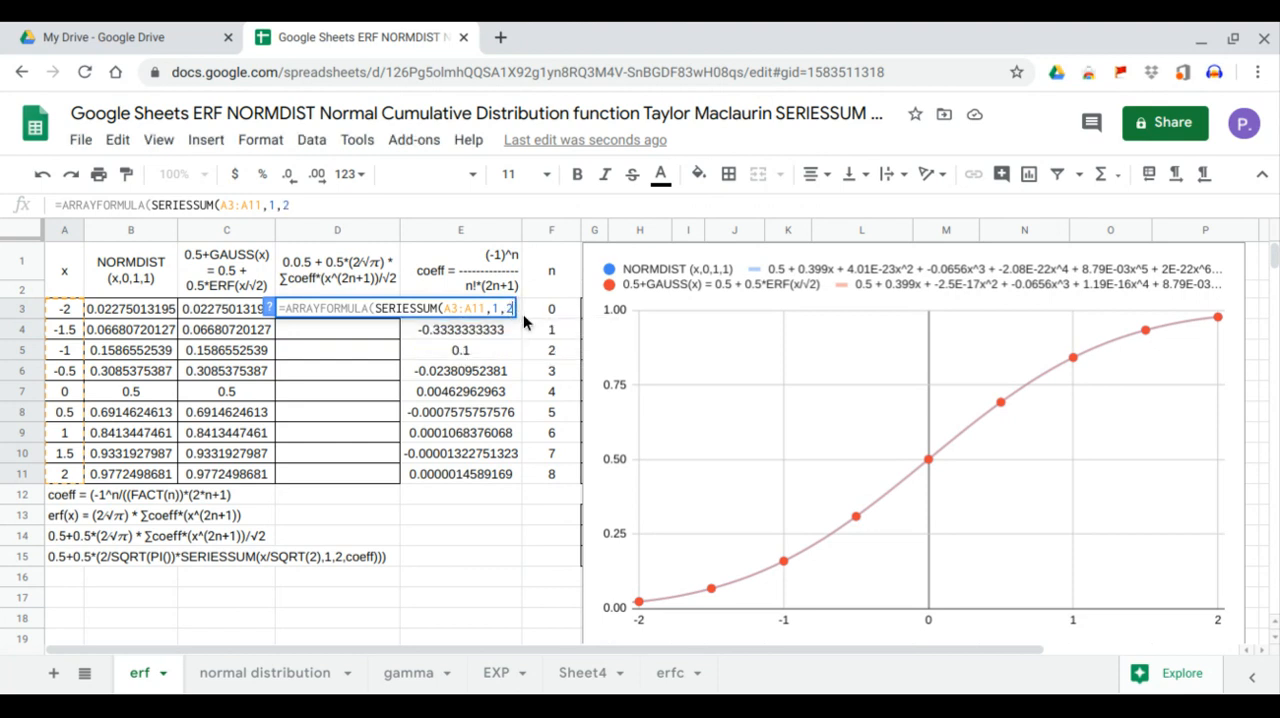
{"action": "type", "text": ","}
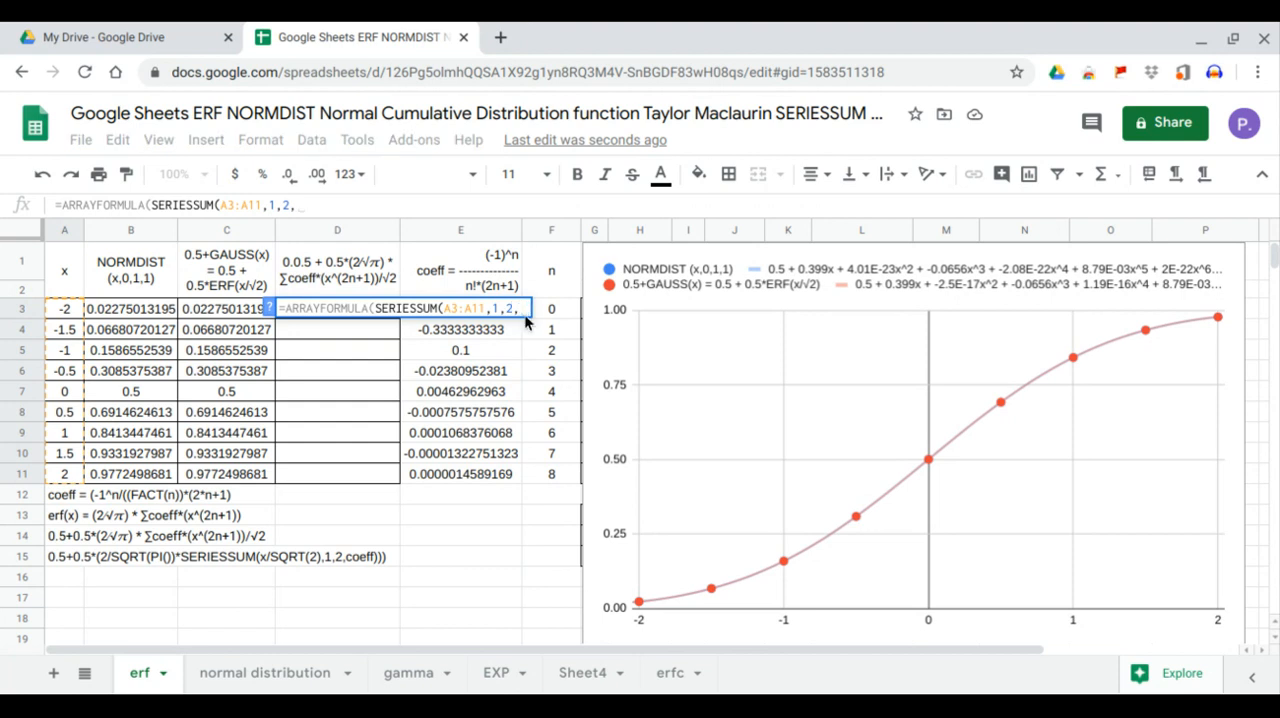
{"action": "left_click_drag", "start_coordinate": [489, 476], "coordinate": [480, 312]}
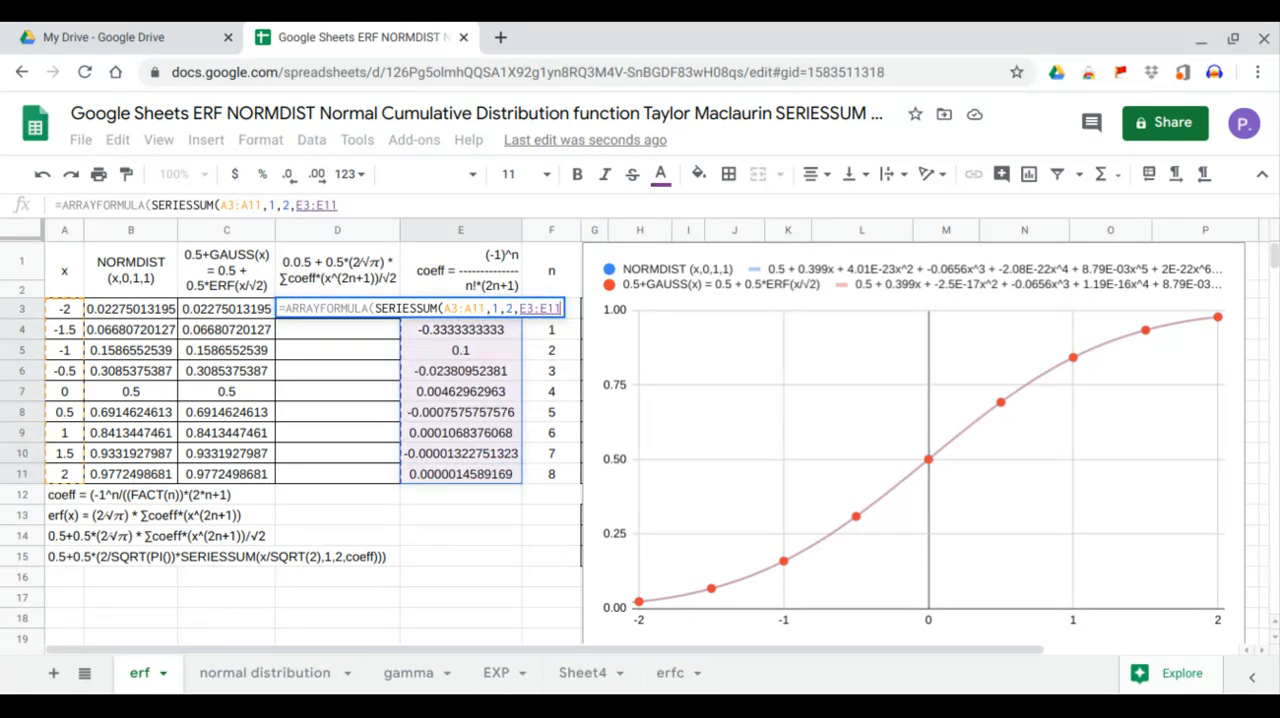
{"action": "key", "text": "Return"}
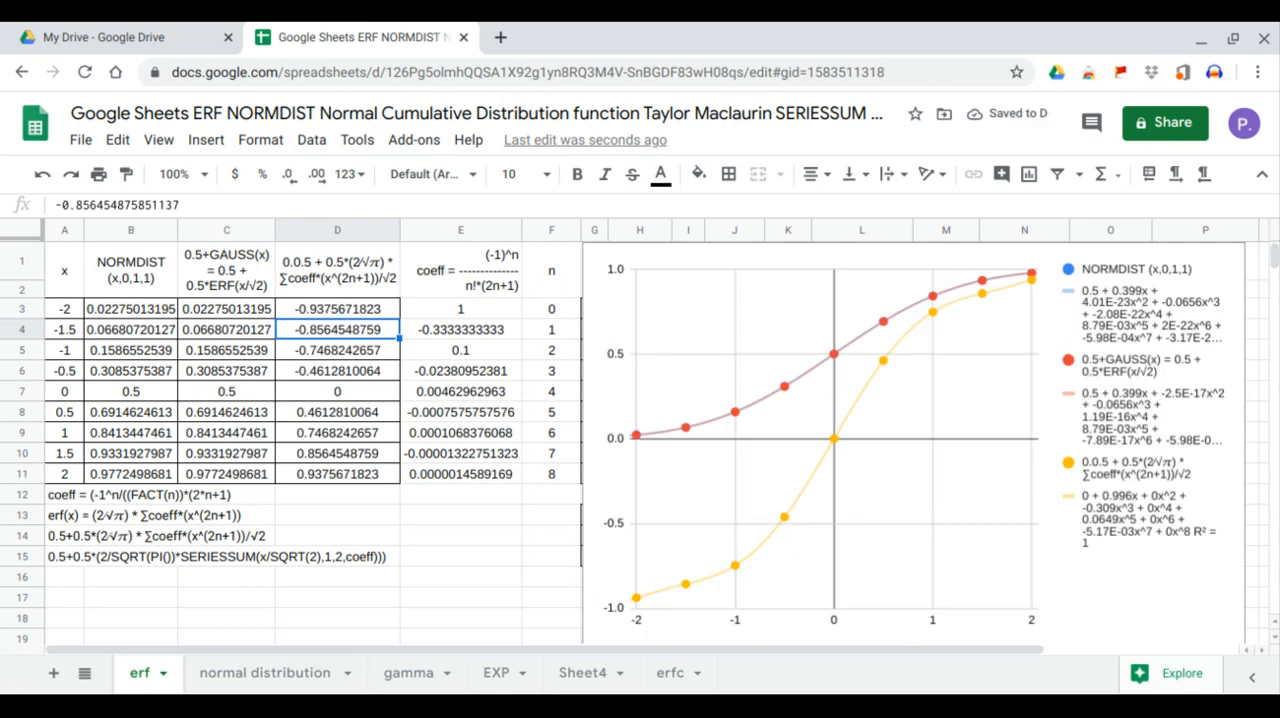
Multiply the SERIESSUM in the D3 formula by (2/SQRT(pi()))
{"action": "left_click", "coordinate": [378, 313]}
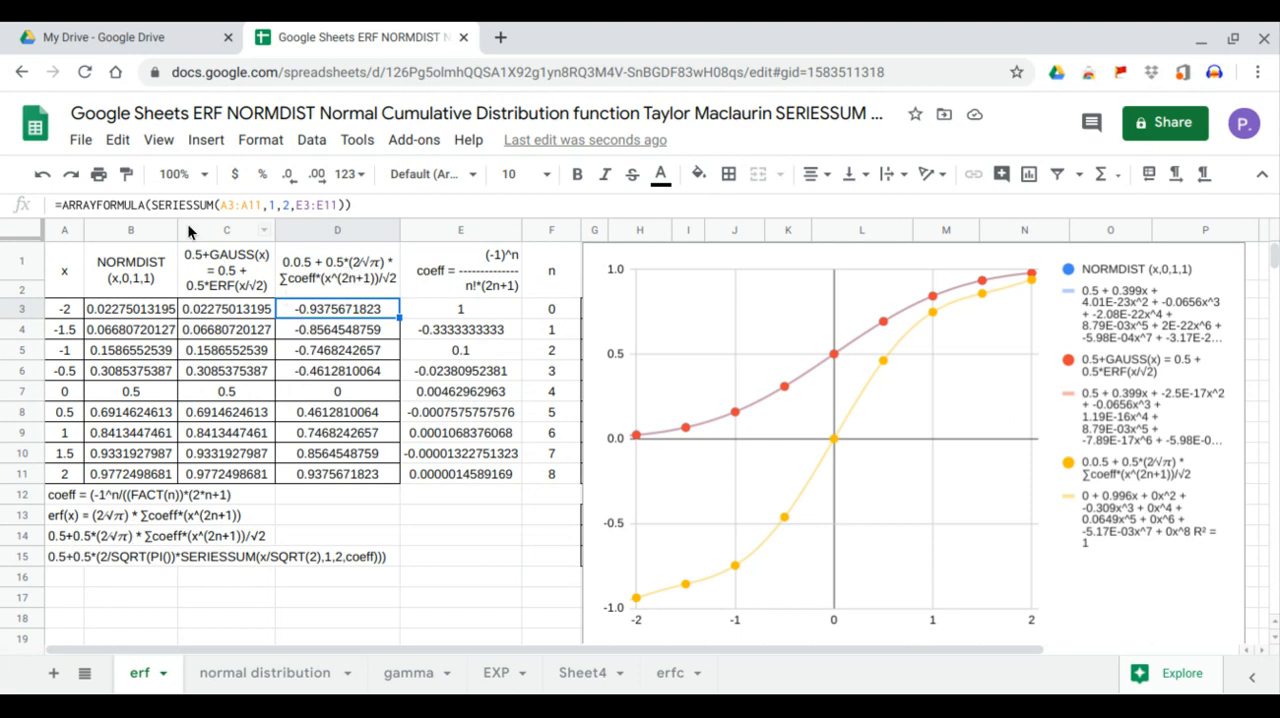
{"action": "left_click", "coordinate": [150, 204]}
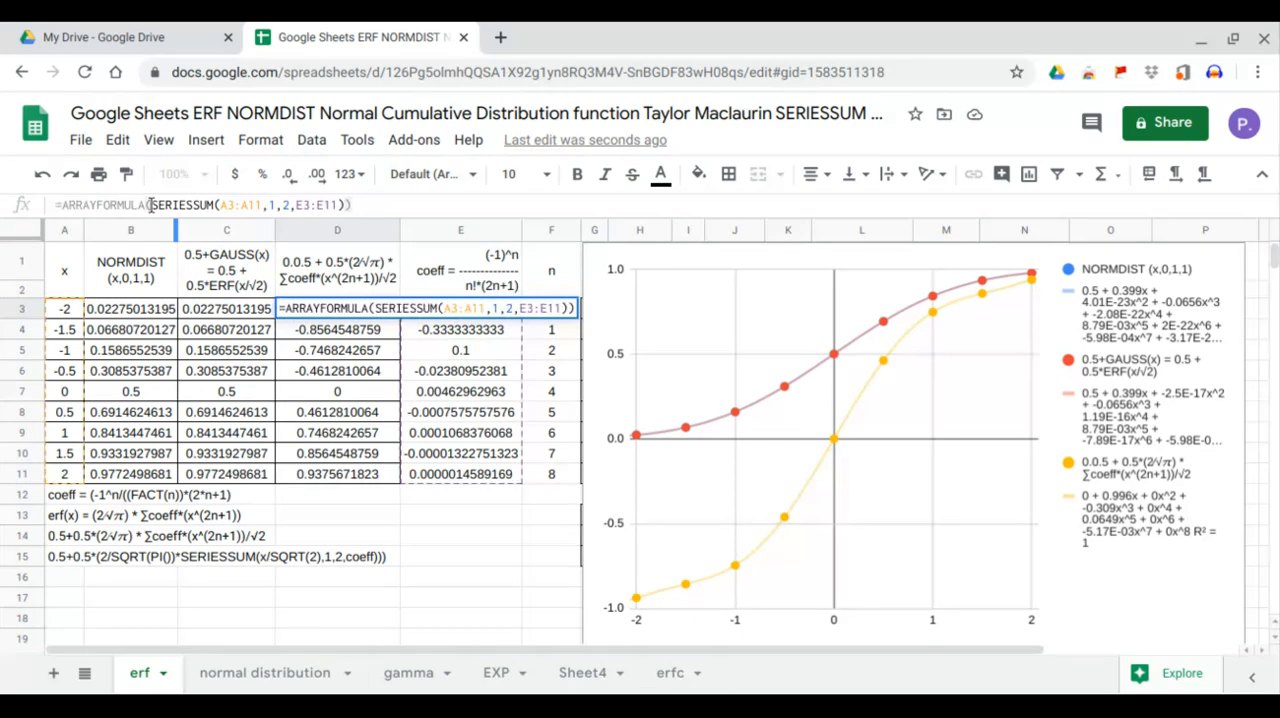
{"action": "type", "text": "()*"}
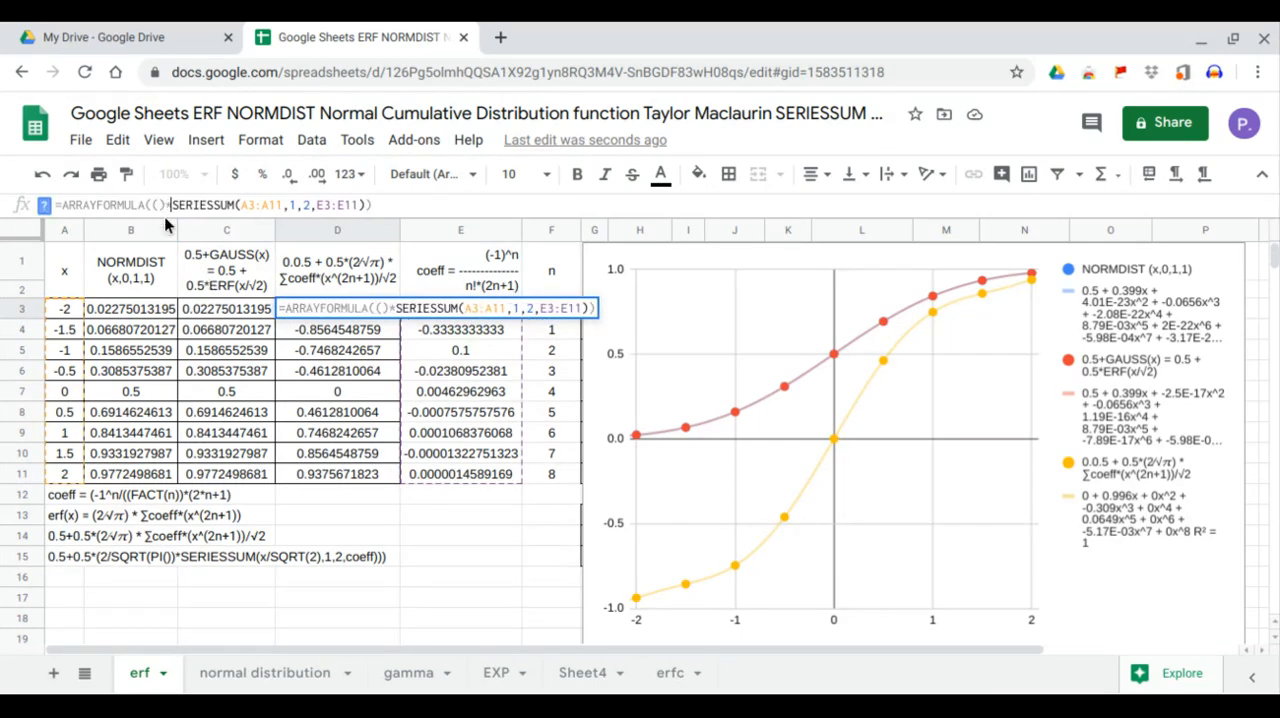
{"action": "type", "text": "2/SQRT("}
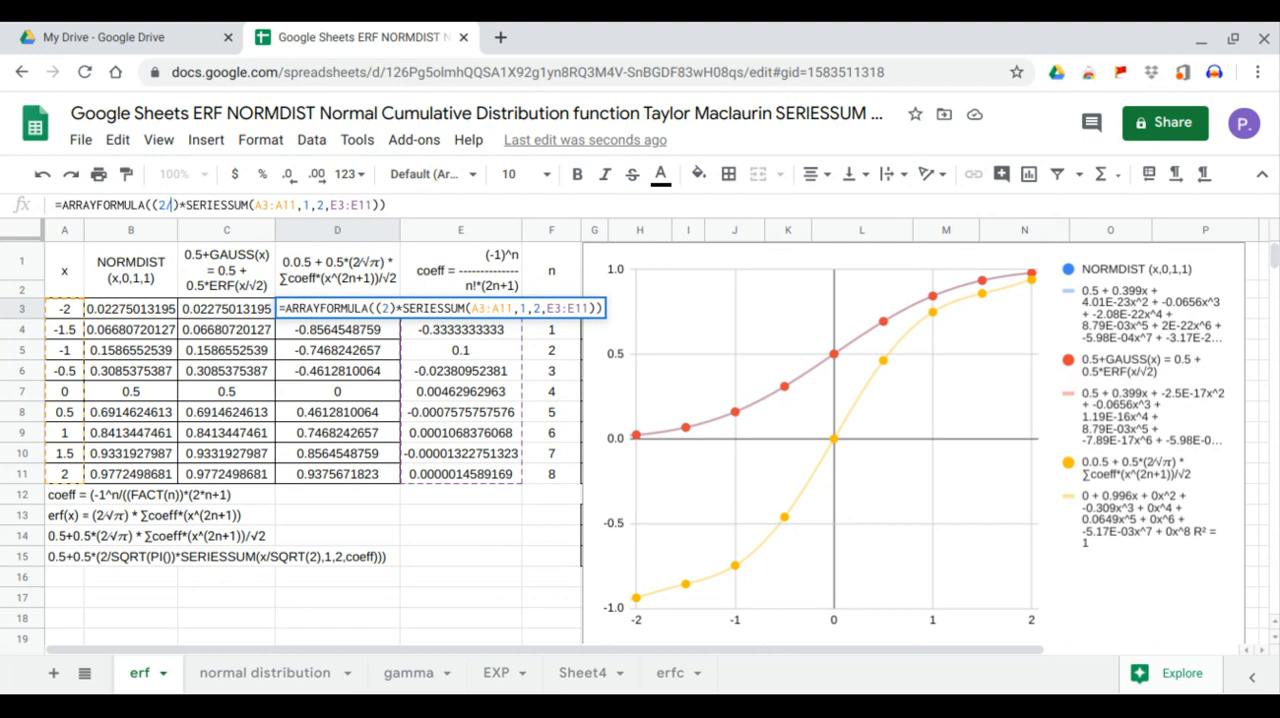
{"action": "type", "text": "pi("}
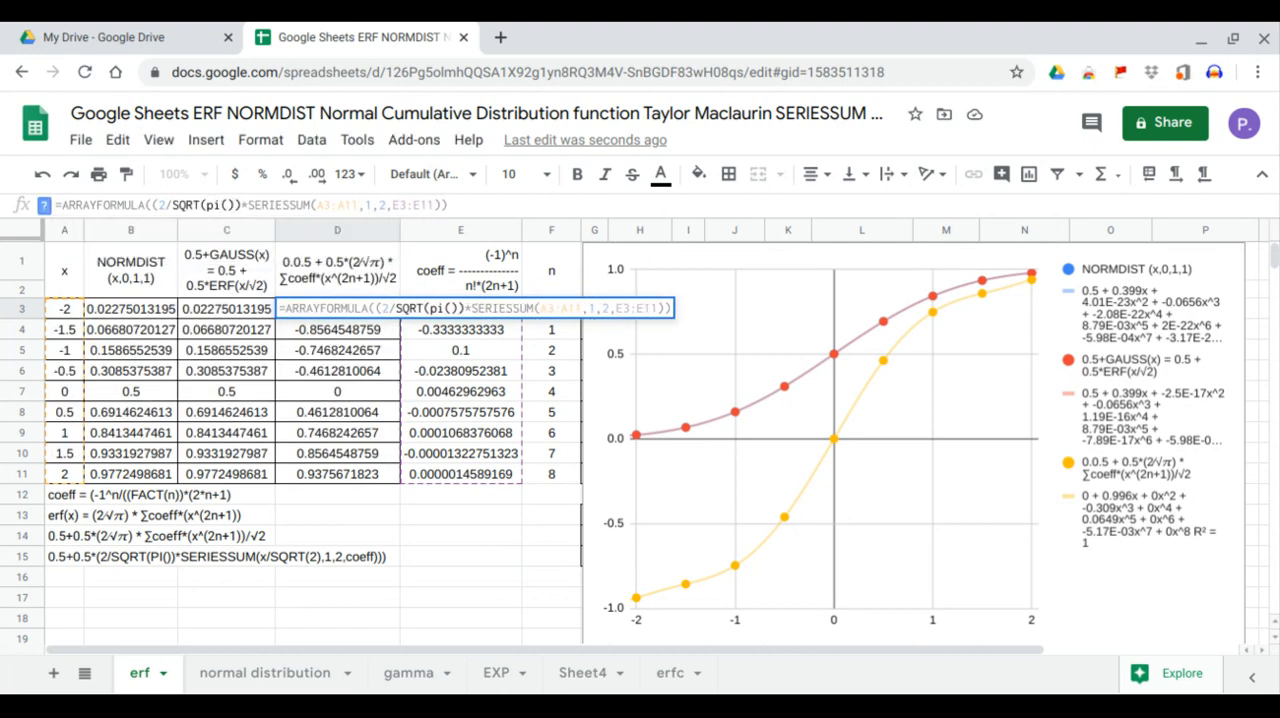
{"action": "key", "text": "Return"}
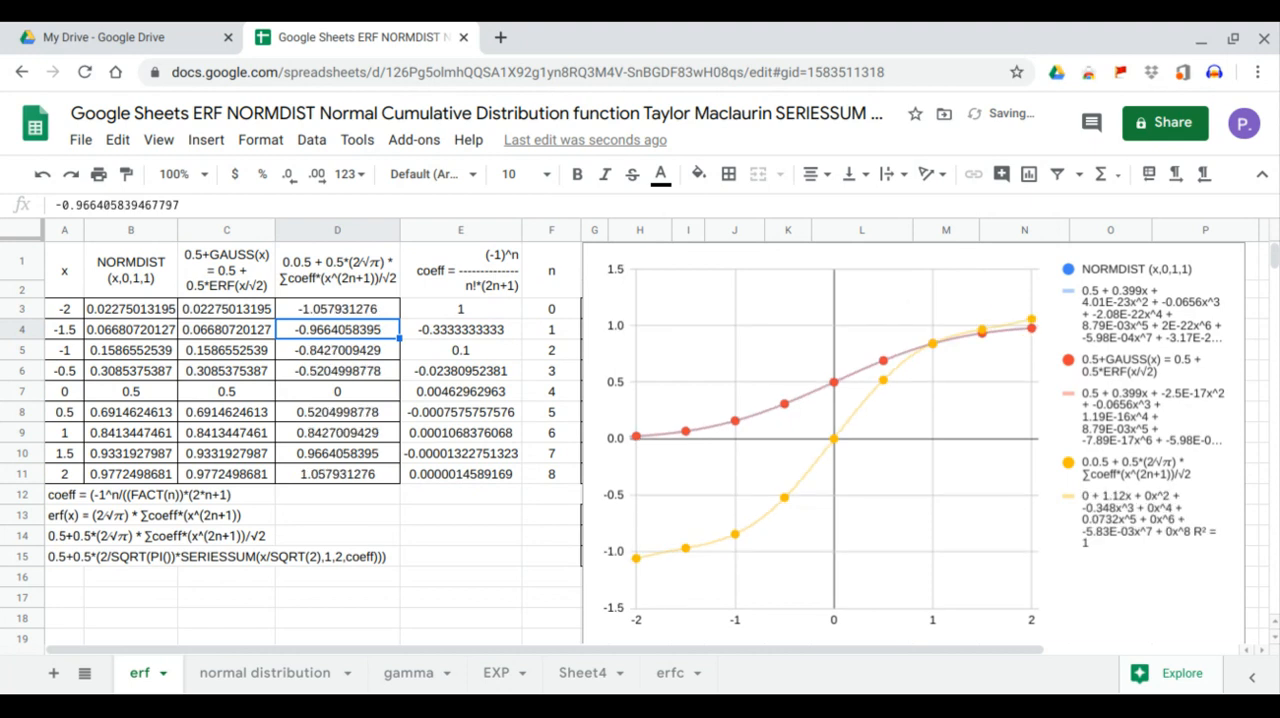
Divide the A3:A11 argument of SERIESSUM in the D3 formula by SQRT(2)
{"action": "left_click", "coordinate": [333, 307]}
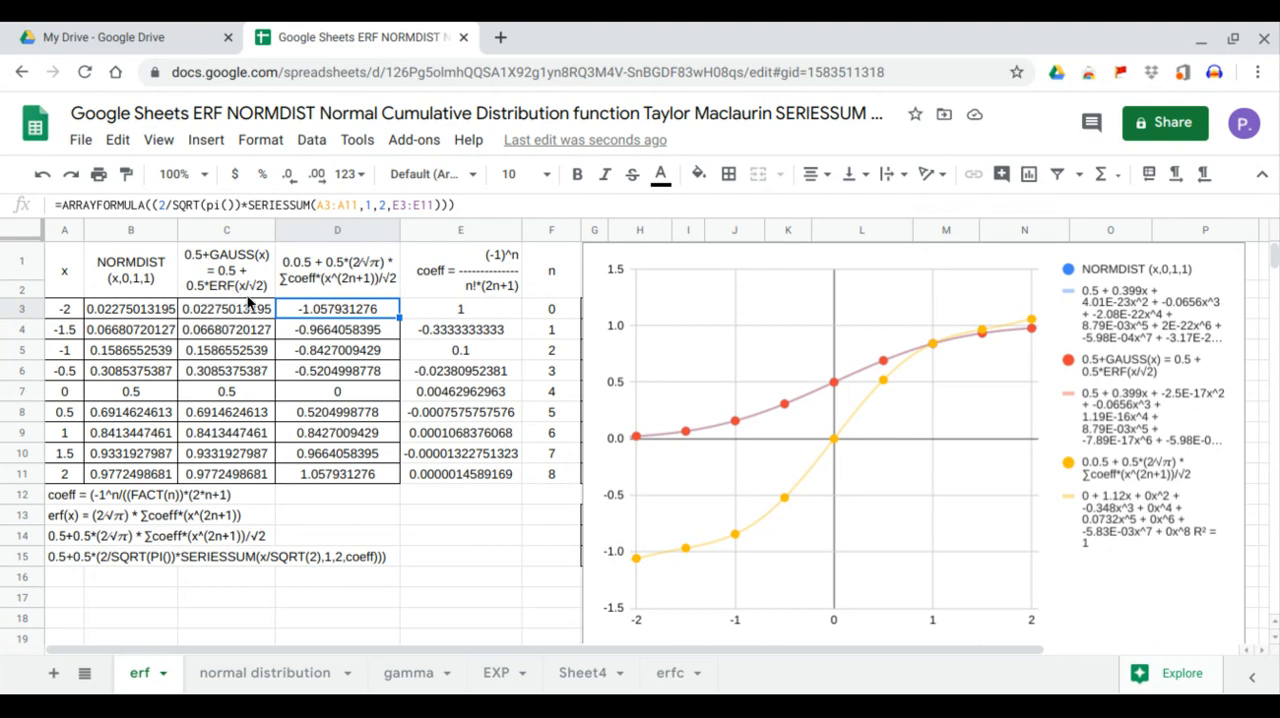
{"action": "left_click", "coordinate": [358, 205]}
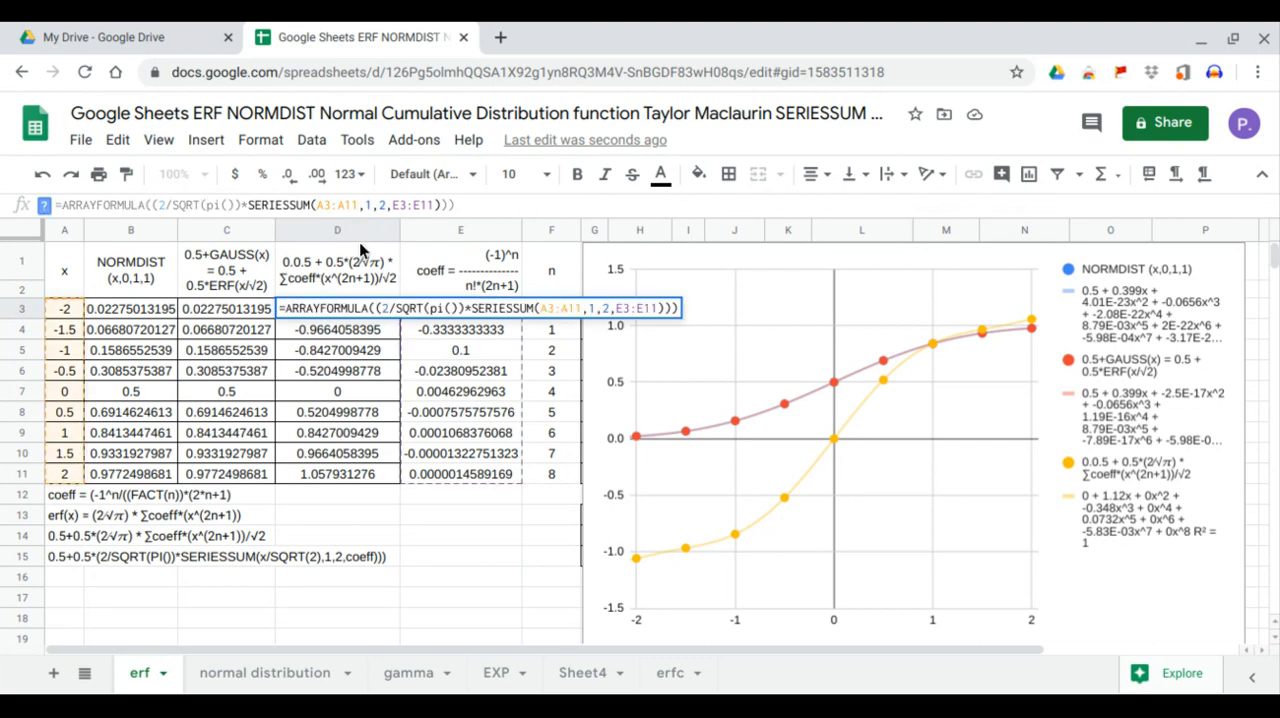
{"action": "type", "text": "/"}
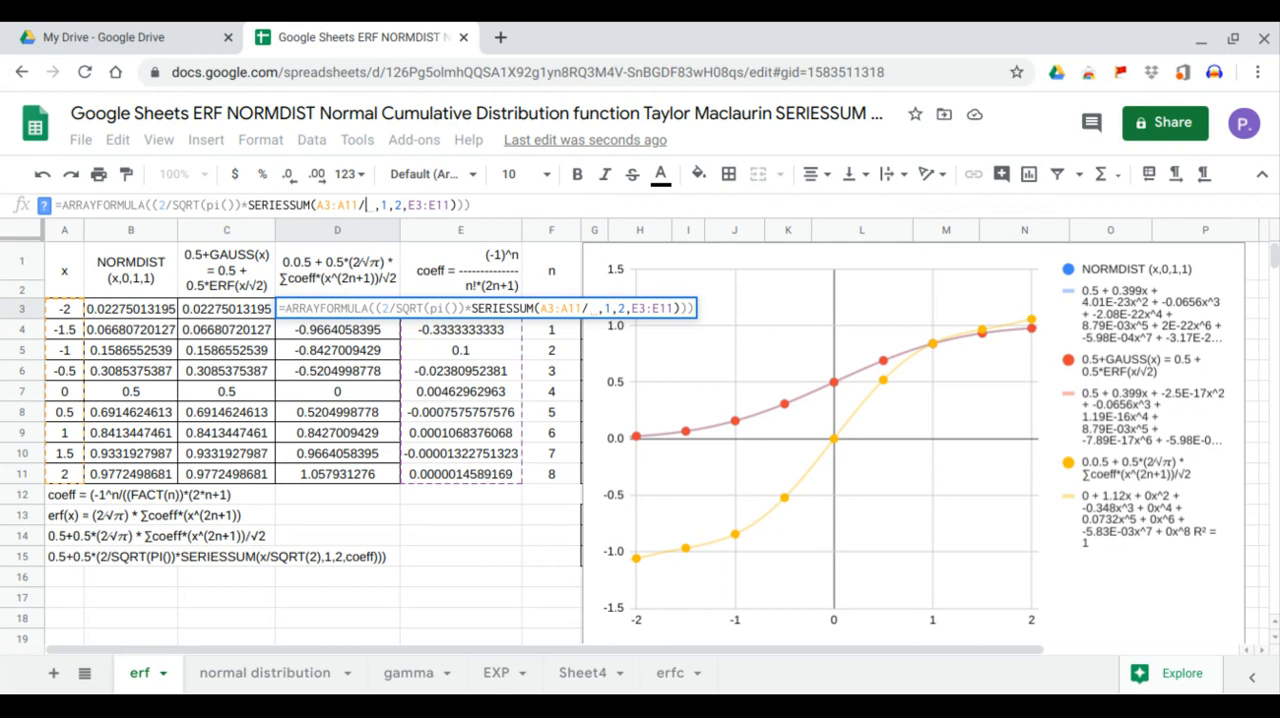
{"action": "type", "text": "sq"}
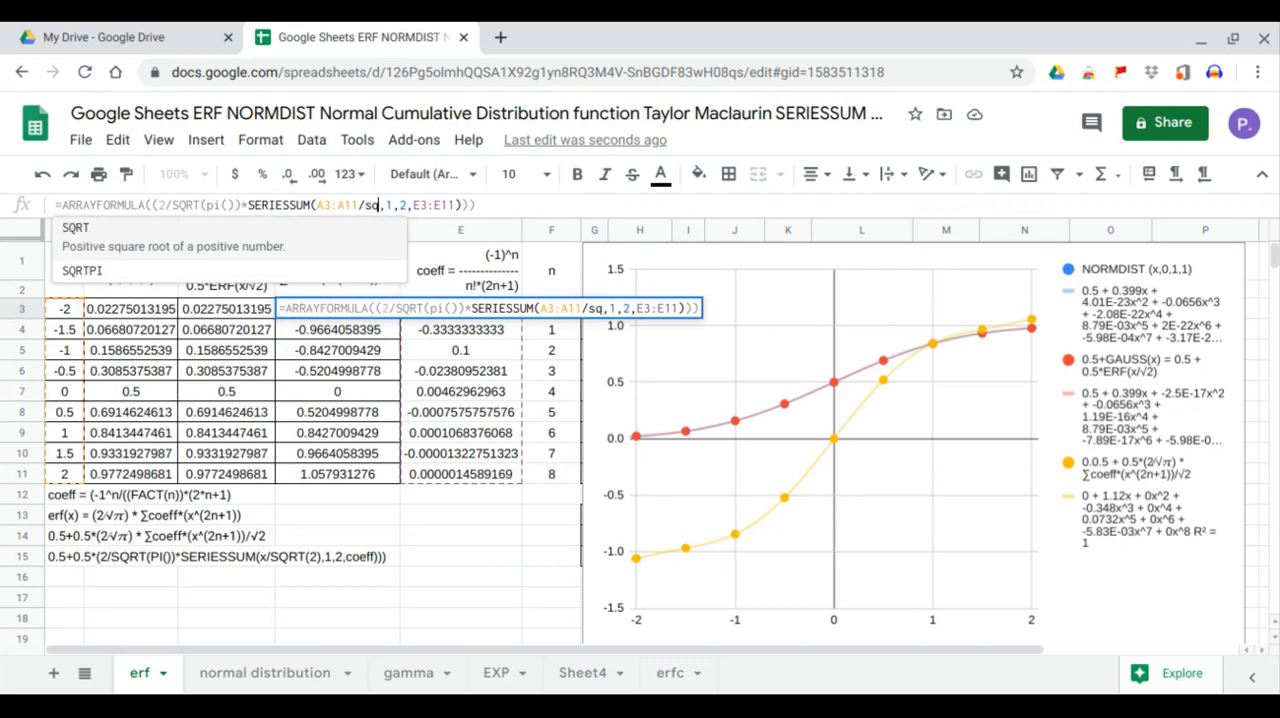
{"action": "key", "text": "Tab"}
{"action": "type", "text": "2)"}
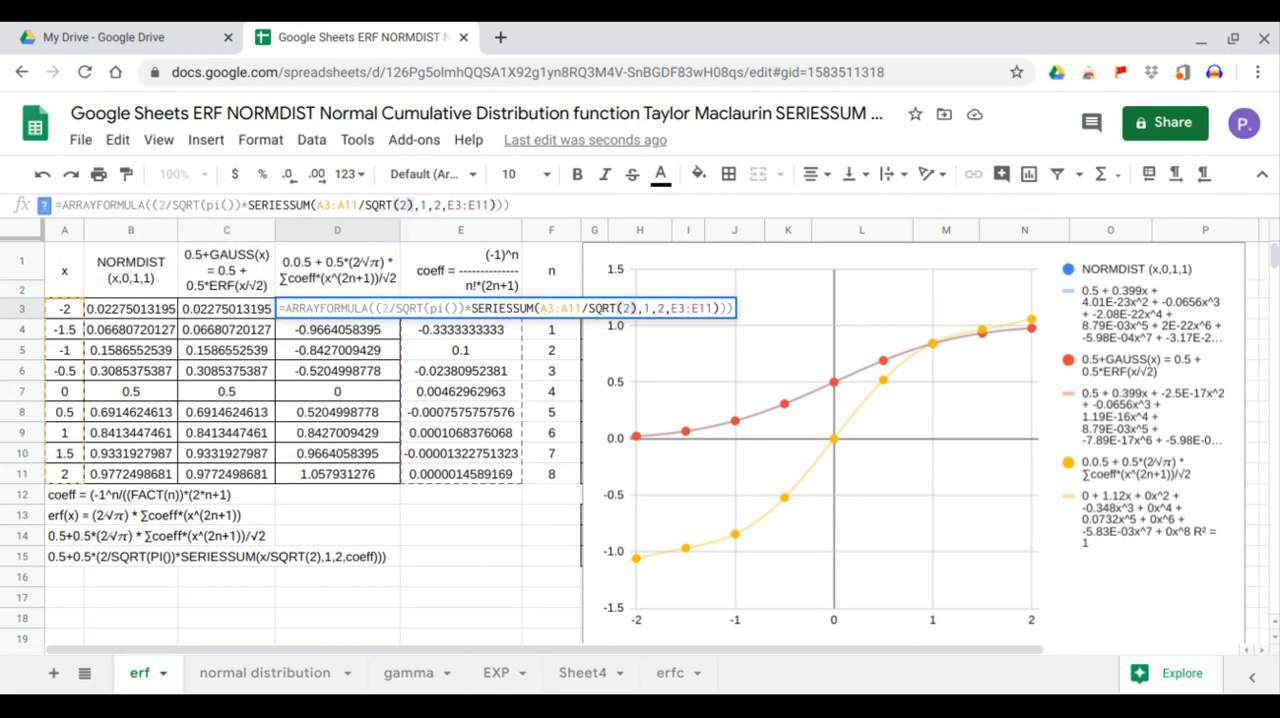
{"action": "key", "text": "Return"}
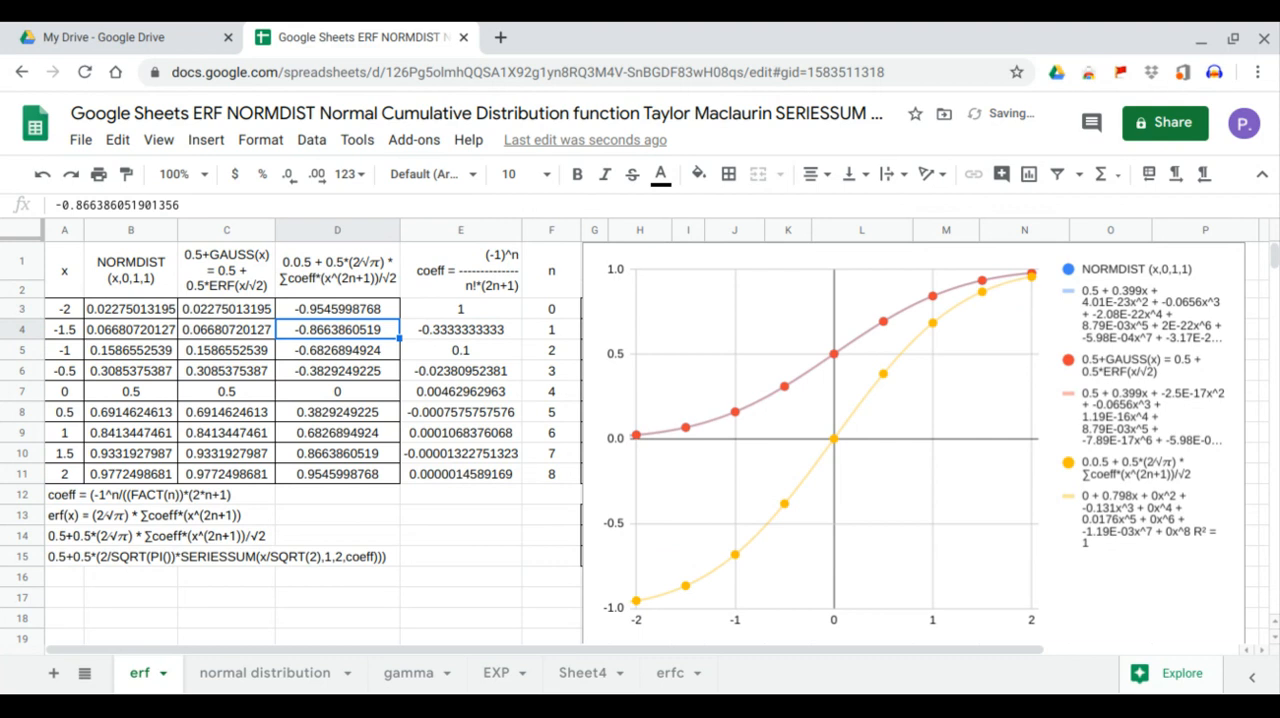
Insert the factor 0.5* before (2/SQRT(pi()) in the D3 array formula
{"action": "left_click", "coordinate": [310, 313]}
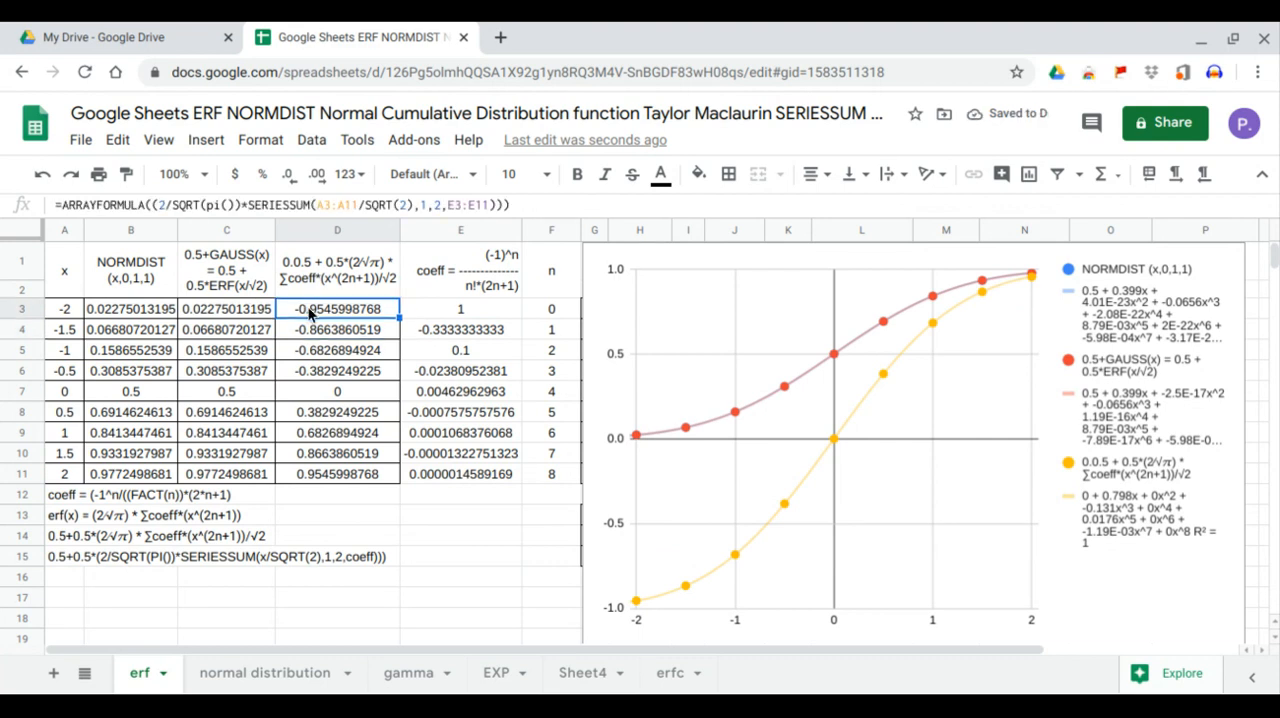
{"action": "left_click", "coordinate": [247, 206]}
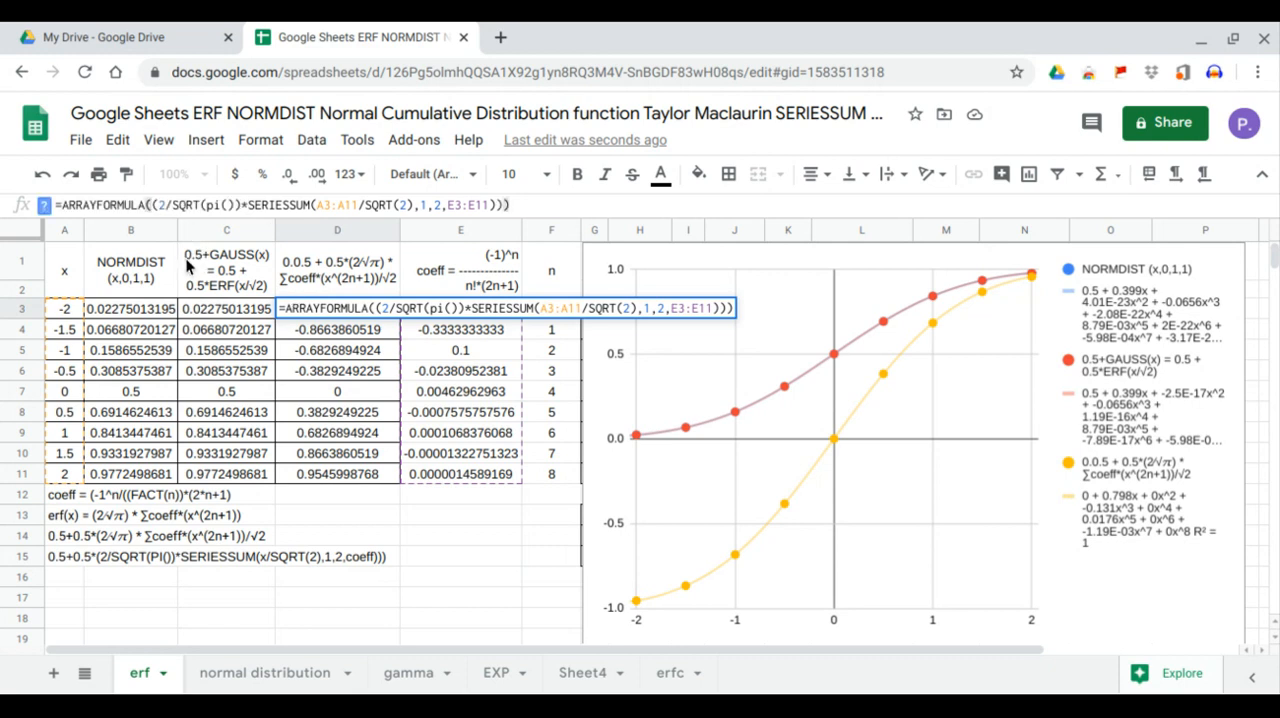
{"action": "type", "text": "0.5*"}
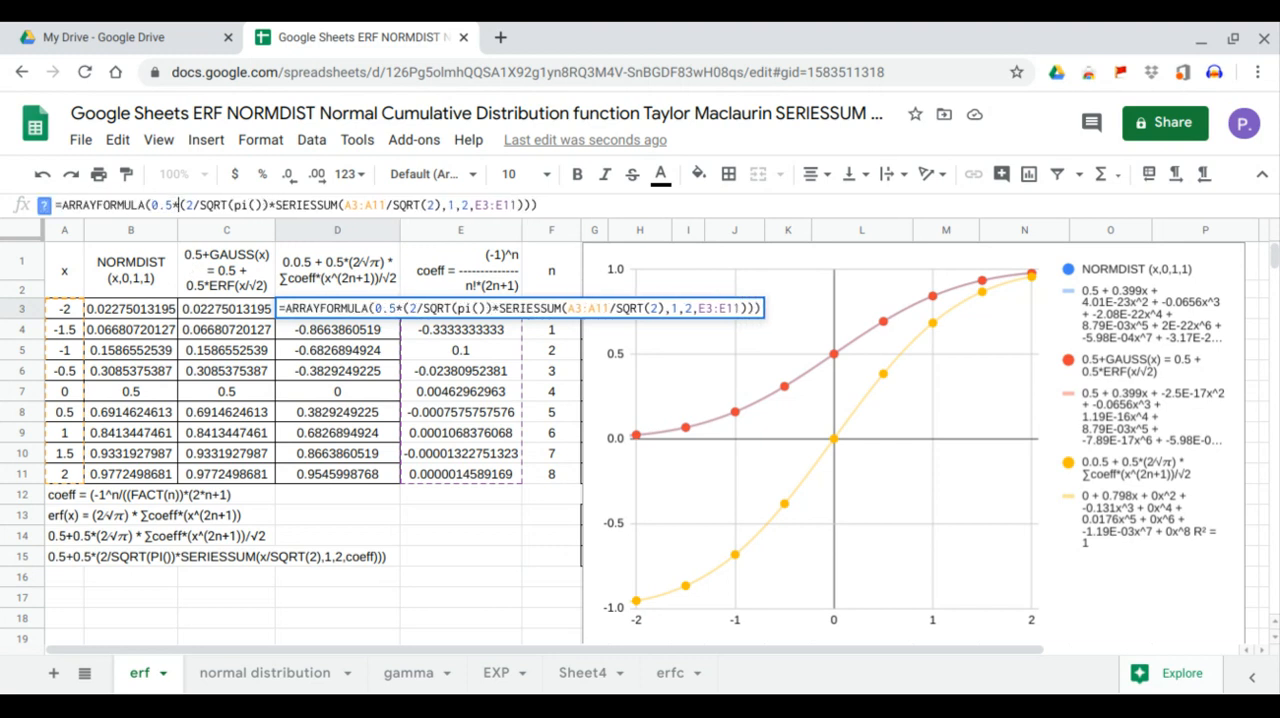
{"action": "key", "text": "Return"}
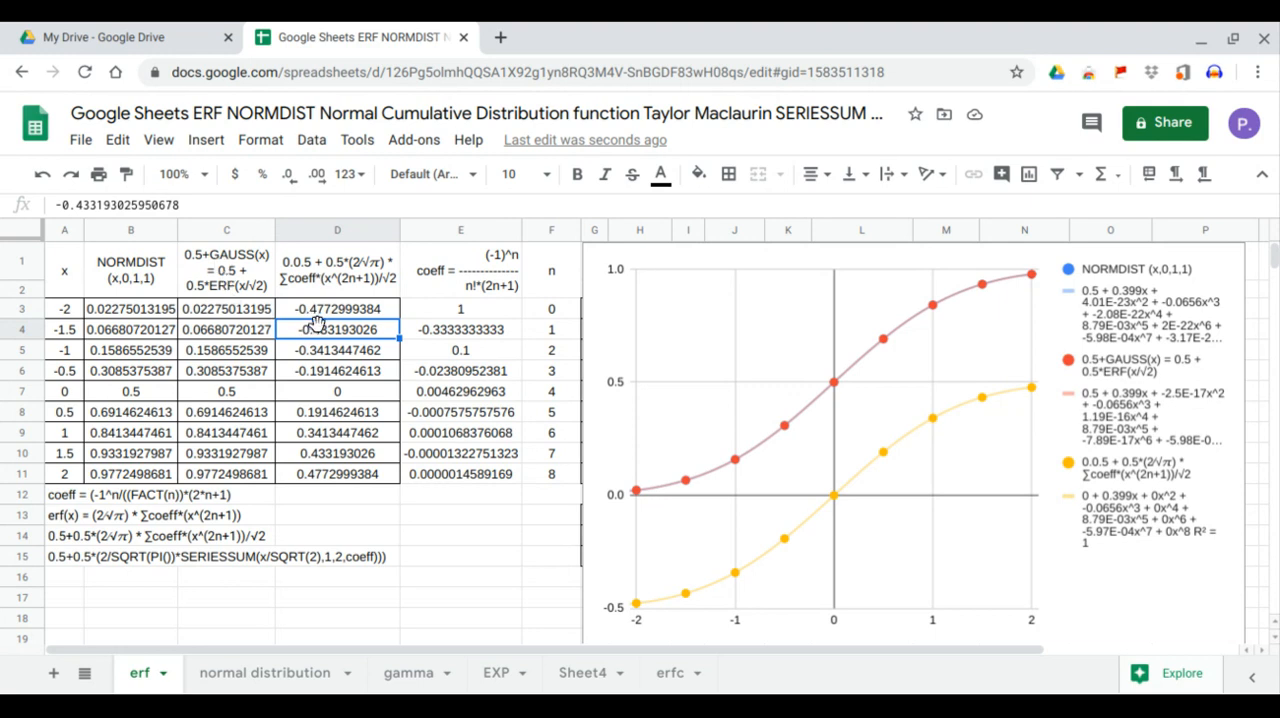
Insert 0.5+ at the start of the expression inside the D3 ARRAYFORMULA
{"action": "left_click", "coordinate": [316, 315]}
{"action": "left_click", "coordinate": [151, 206]}
{"action": "type", "text": "0.5+0.5*(2/SQRT(pi())*SERIESSUM(A3:A11/SQRT(2),1,2,E3:E11)))"}
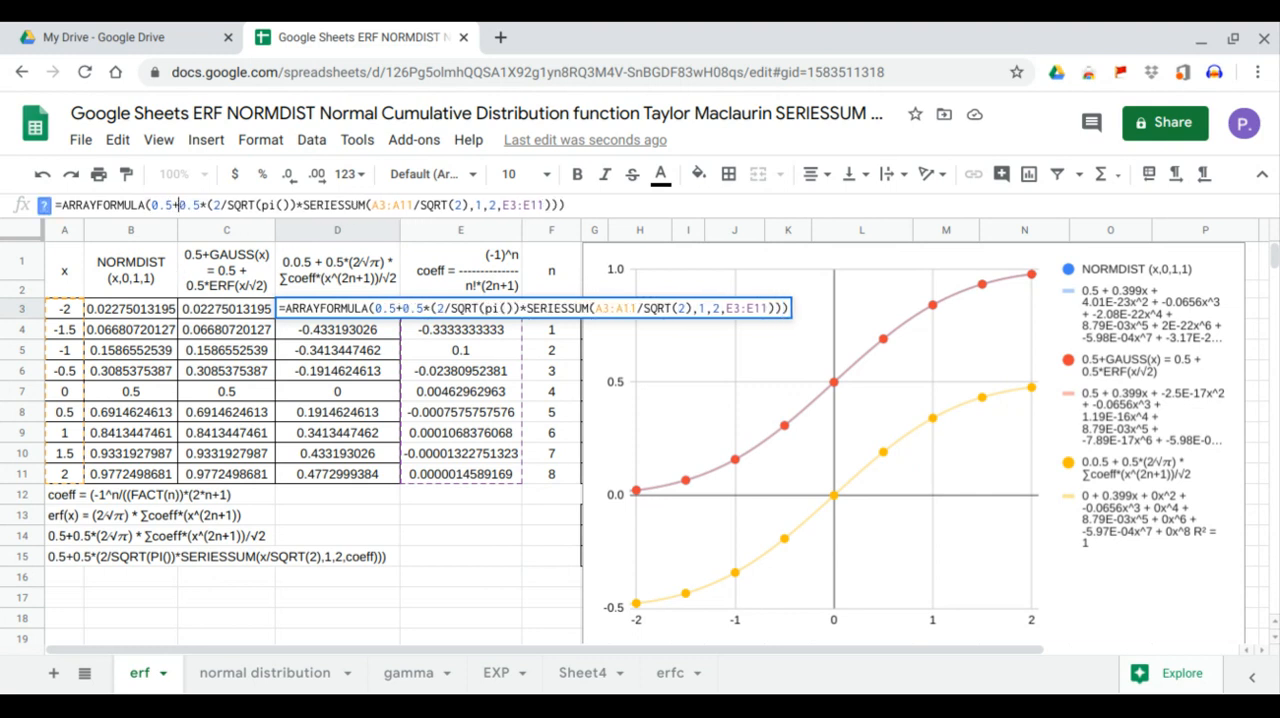
{"action": "key", "text": "Return"}
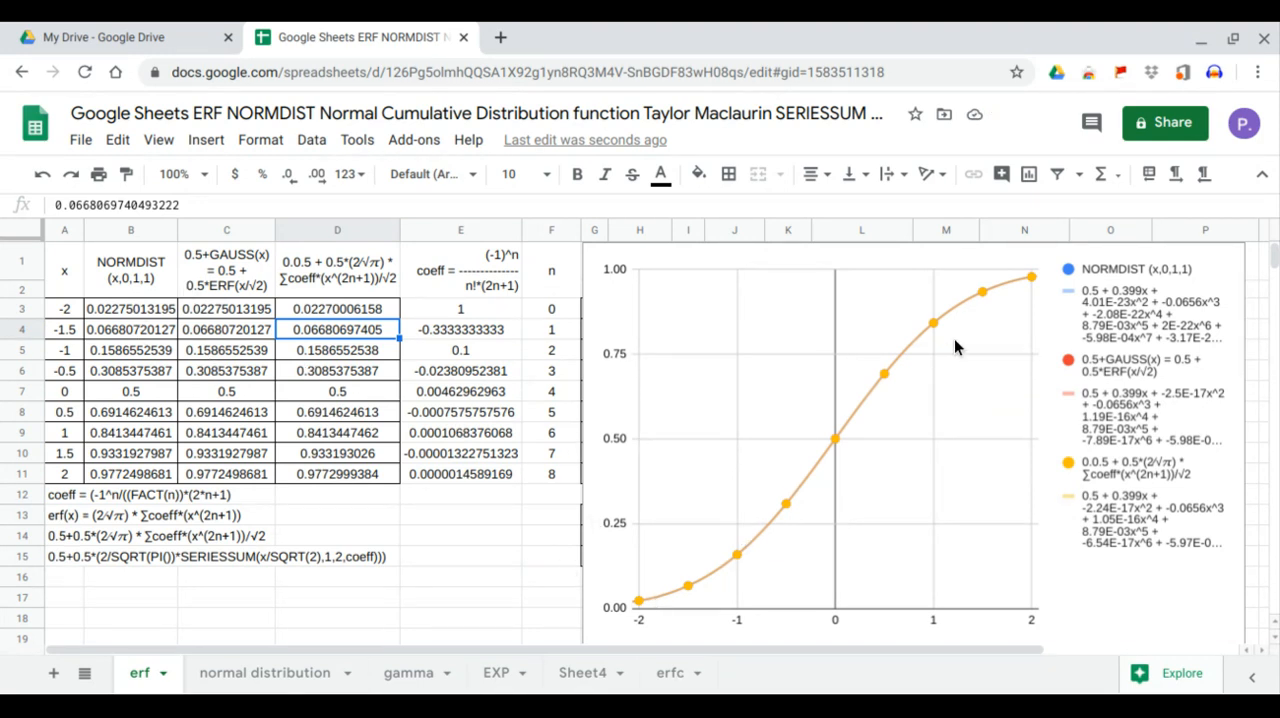
Check the series results in D3:D11 and compare them with the NORMDIST and ERF columns around x = 0, from -1 to 1
{"action": "left_click", "coordinate": [332, 309]}
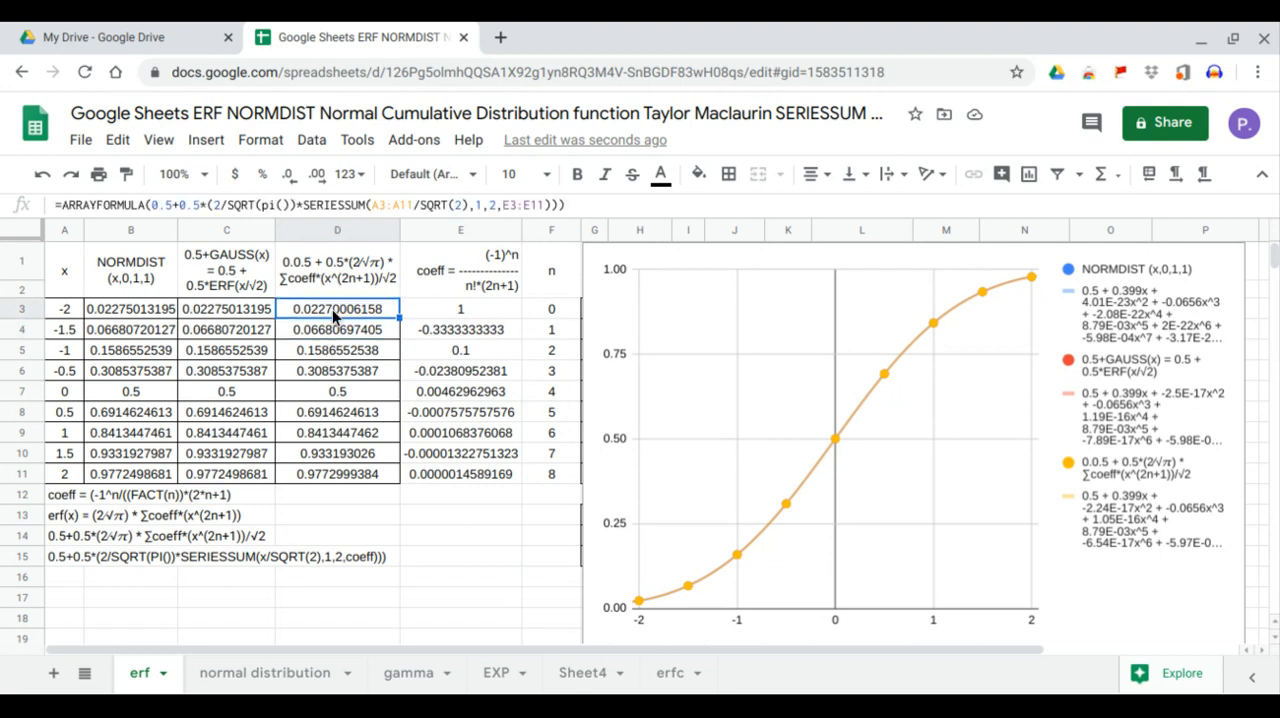
{"action": "left_click_drag", "start_coordinate": [337, 340], "coordinate": [318, 474]}
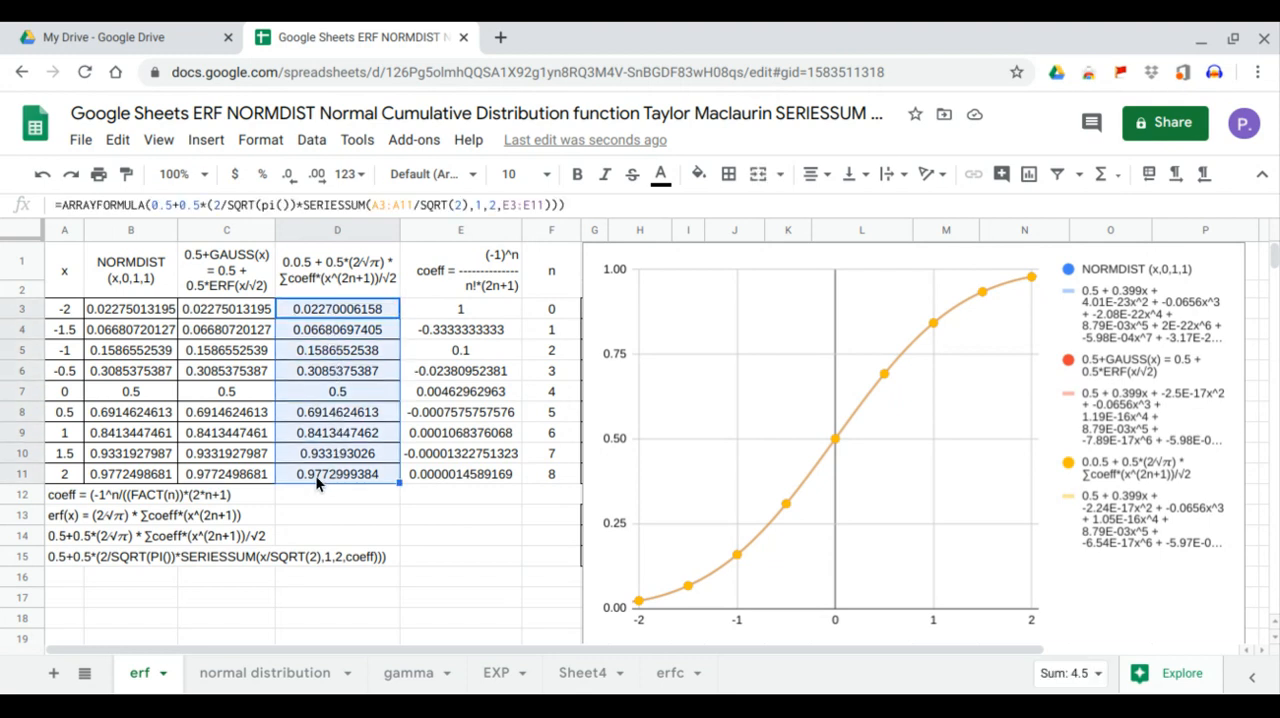
{"action": "left_click", "coordinate": [342, 402]}
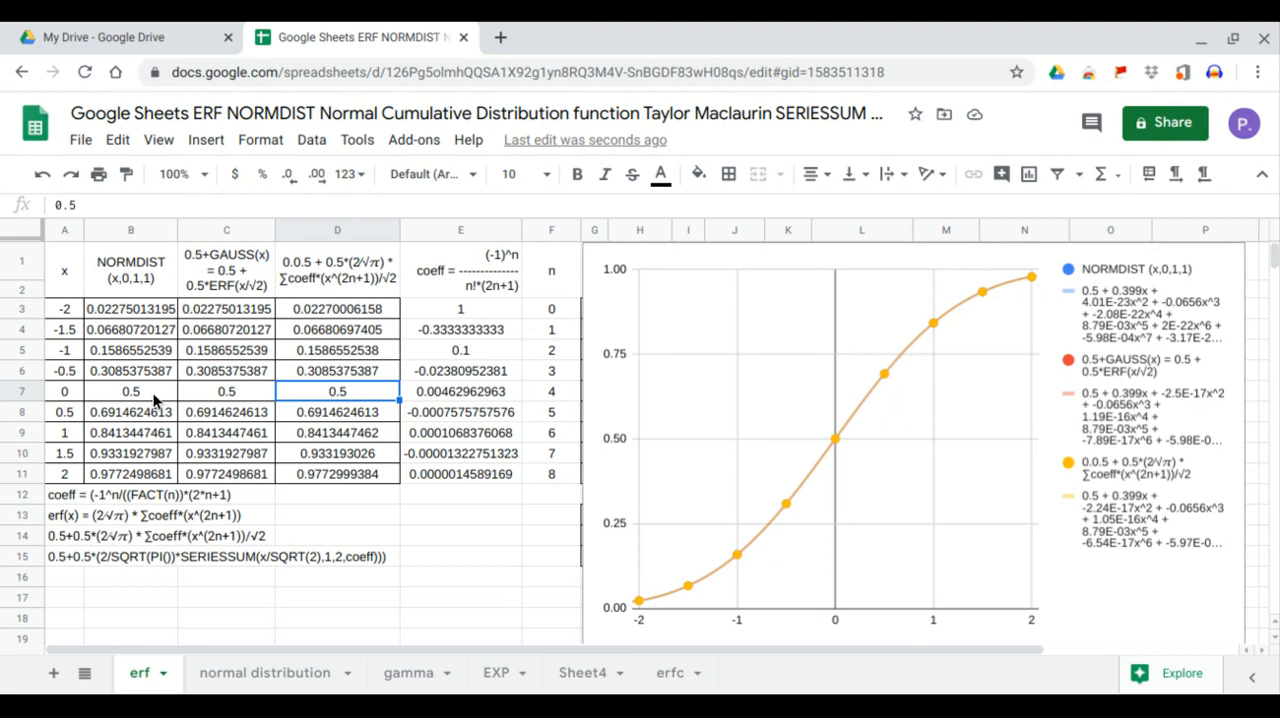
{"action": "left_click_drag", "start_coordinate": [150, 402], "coordinate": [304, 394]}
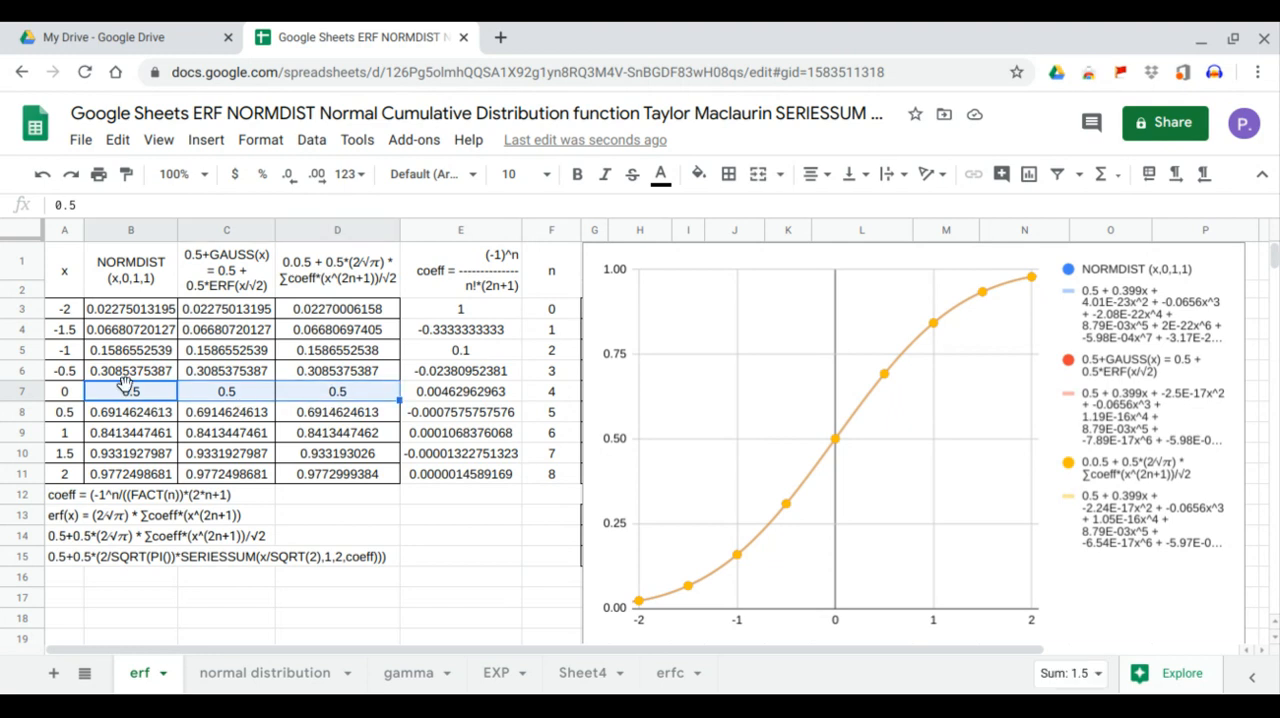
{"action": "left_click_drag", "start_coordinate": [120, 378], "coordinate": [350, 418]}
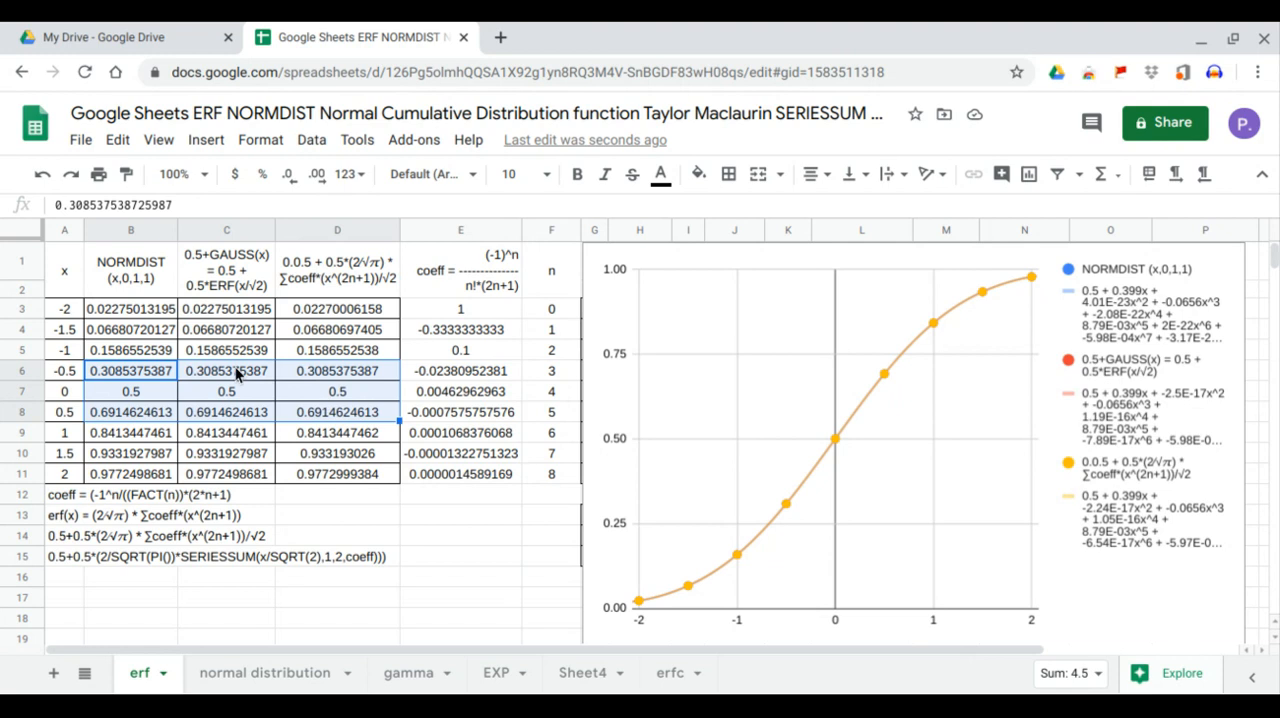
{"action": "left_click", "coordinate": [173, 356]}
{"action": "left_click_drag", "start_coordinate": [173, 356], "coordinate": [372, 432]}
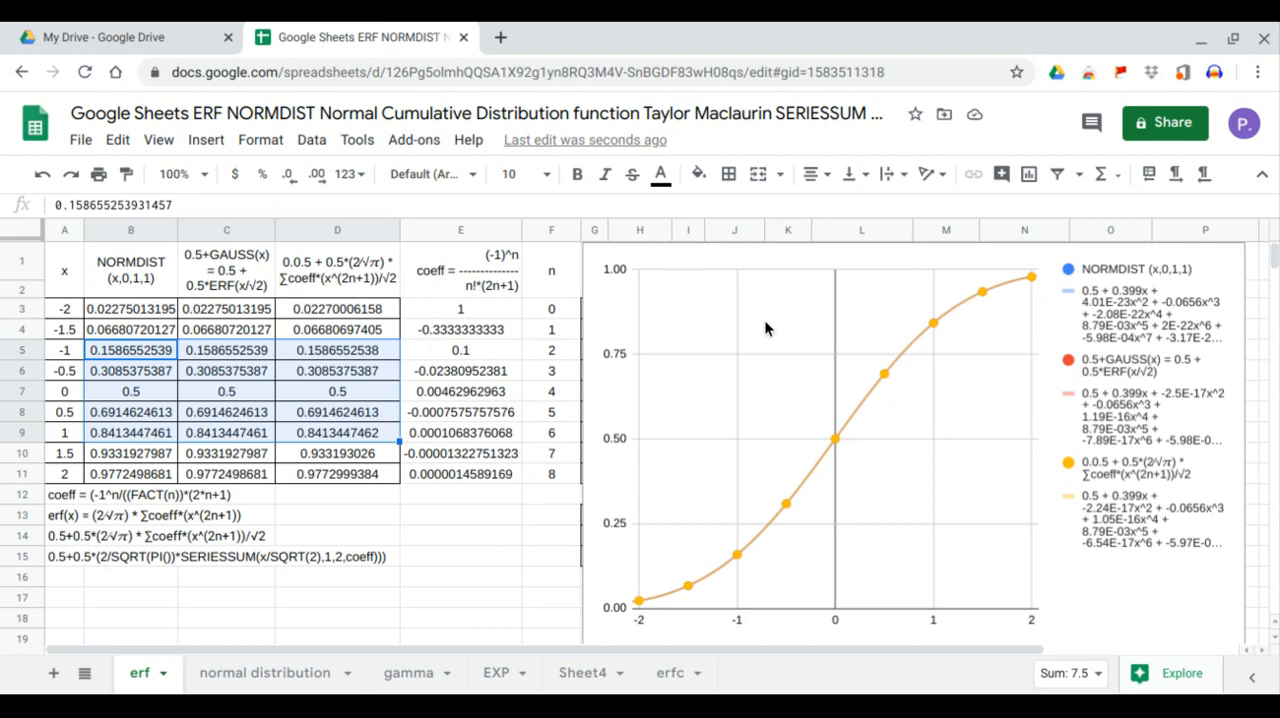
Widen the chart so it starts at column C and set its legend position to Top
{"action": "left_click", "coordinate": [793, 310]}
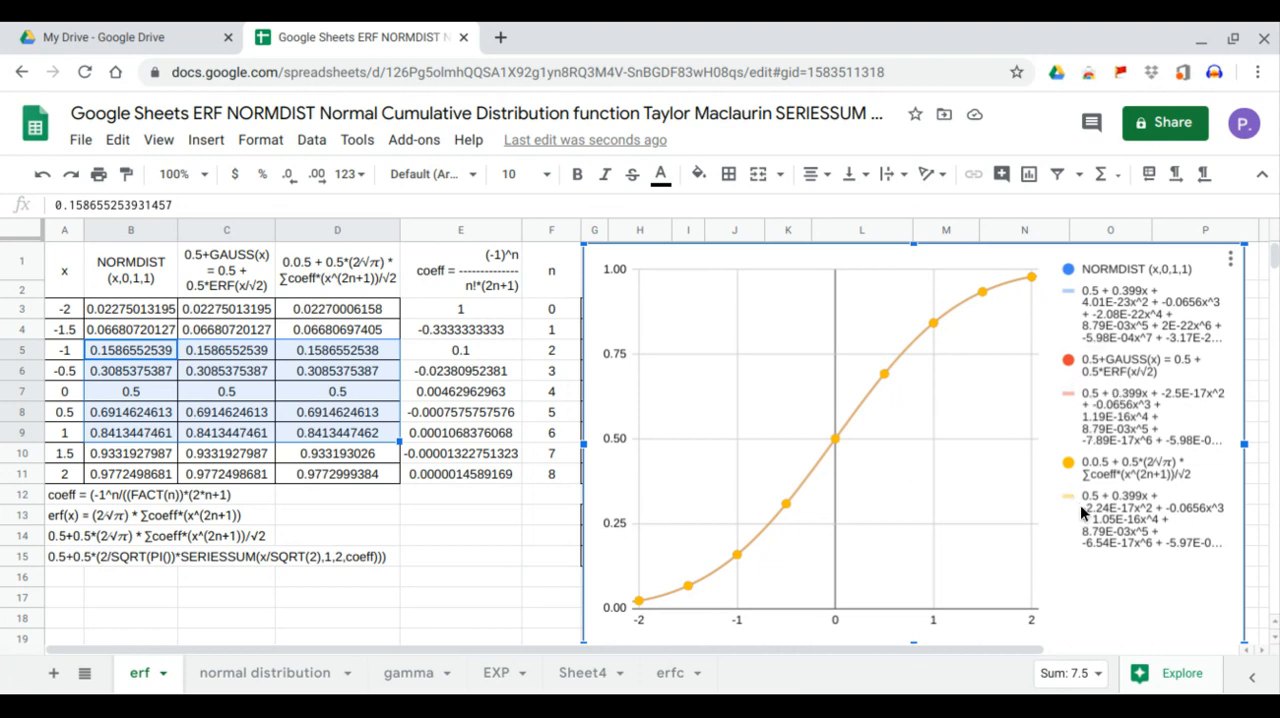
{"action": "left_click_drag", "start_coordinate": [583, 443], "coordinate": [178, 440]}
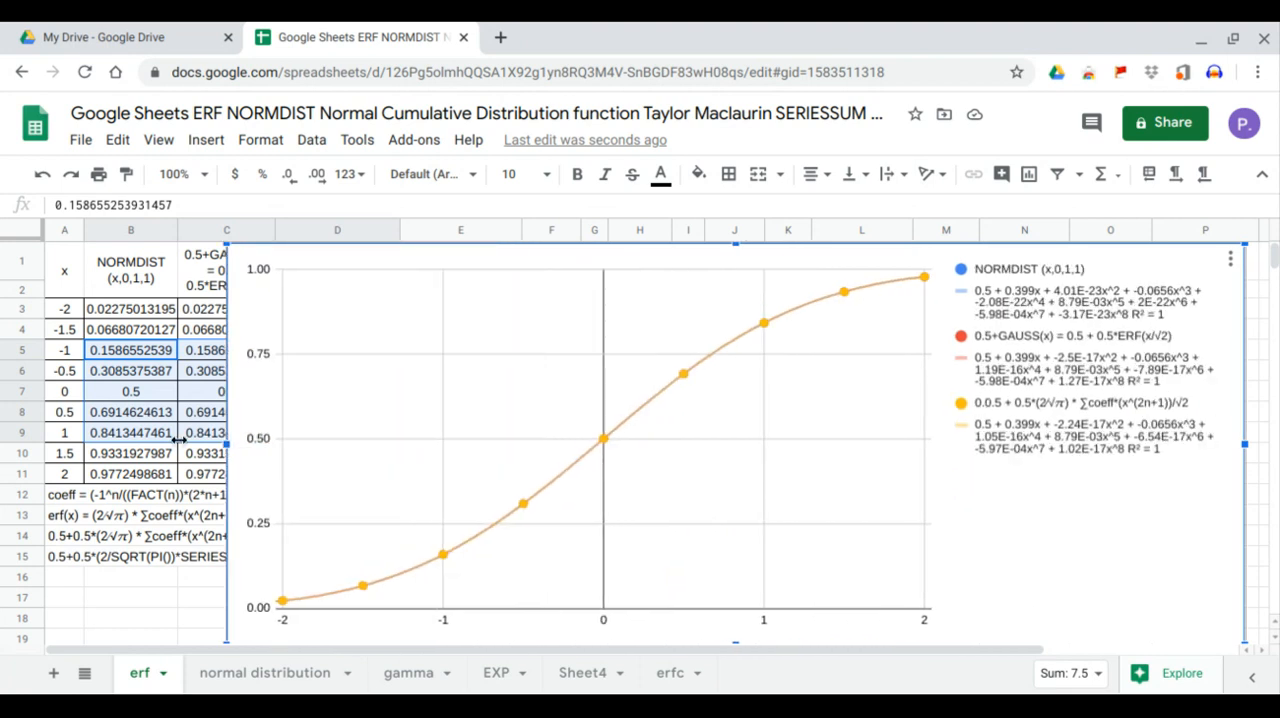
{"action": "left_click", "coordinate": [1231, 258]}
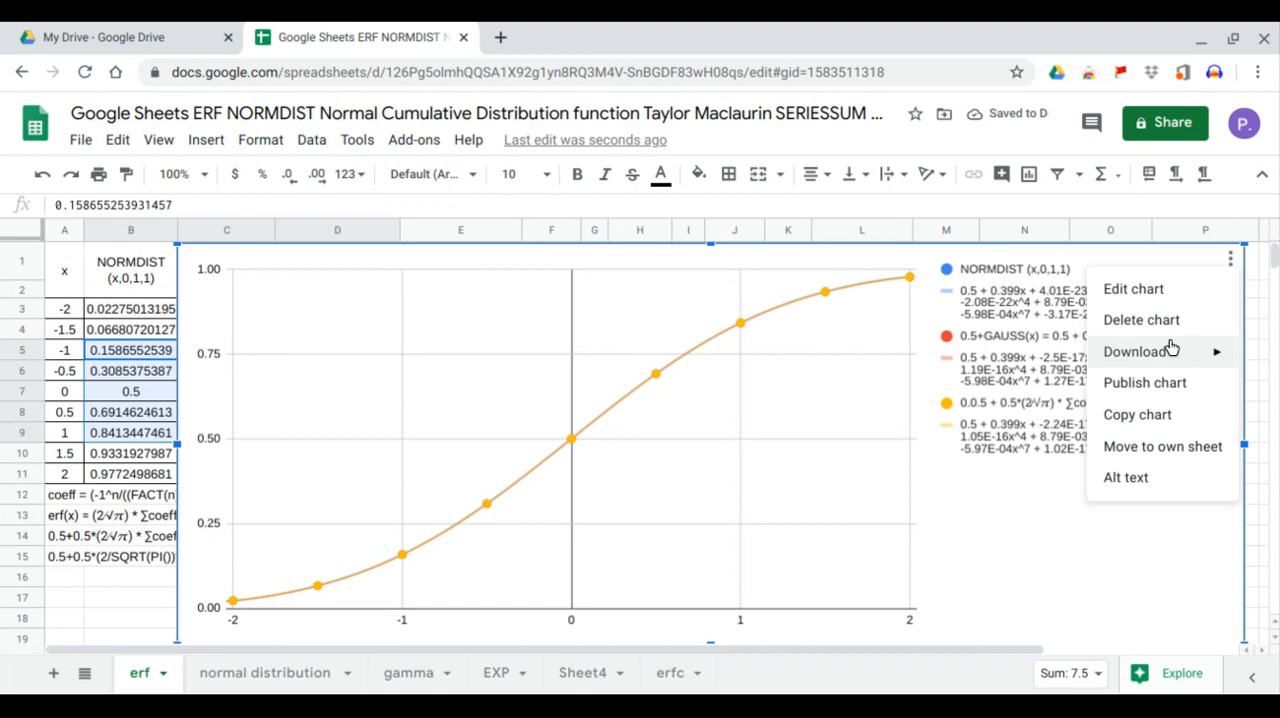
{"action": "left_click", "coordinate": [1162, 298]}
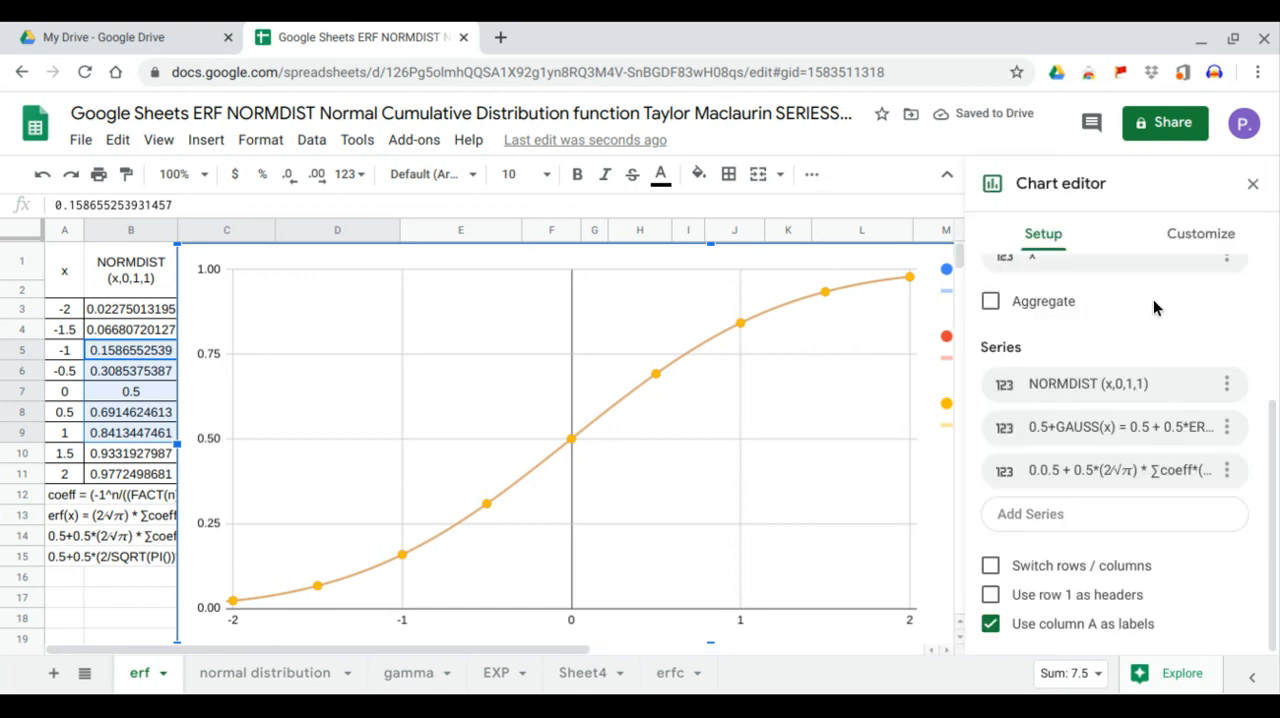
{"action": "left_click", "coordinate": [1193, 240]}
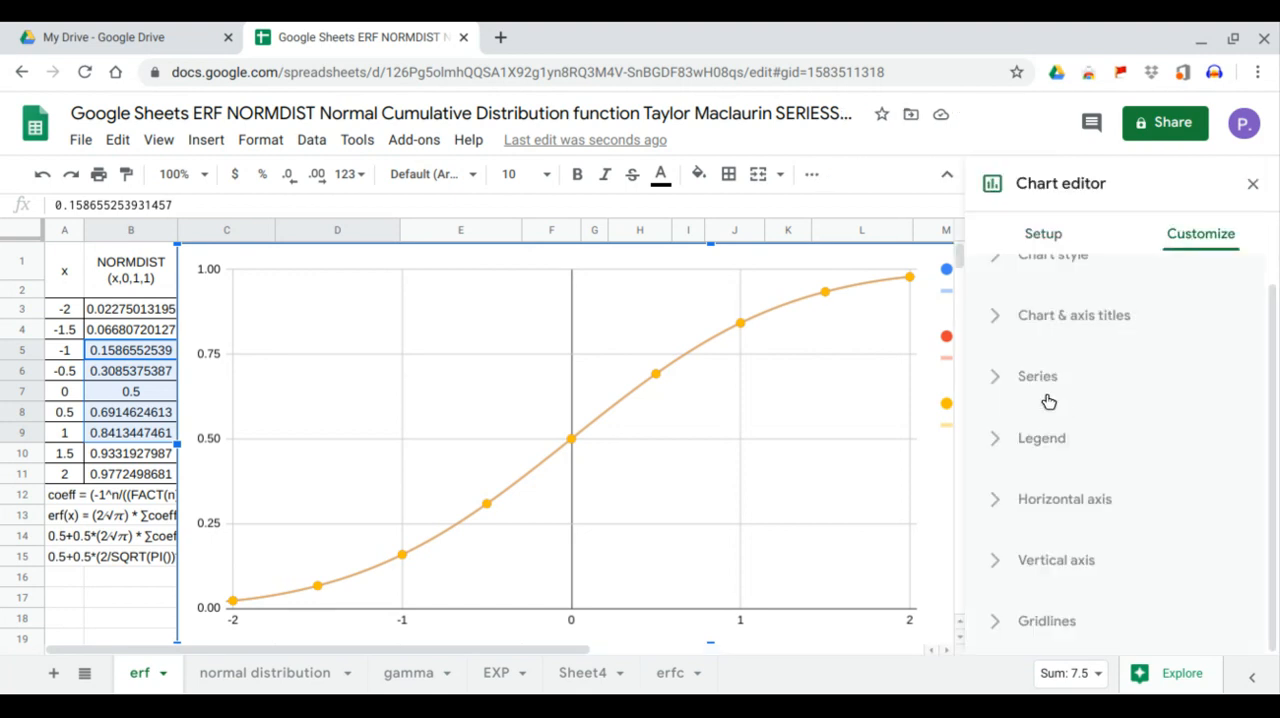
{"action": "left_click", "coordinate": [1051, 438]}
{"action": "left_click", "coordinate": [1118, 480]}
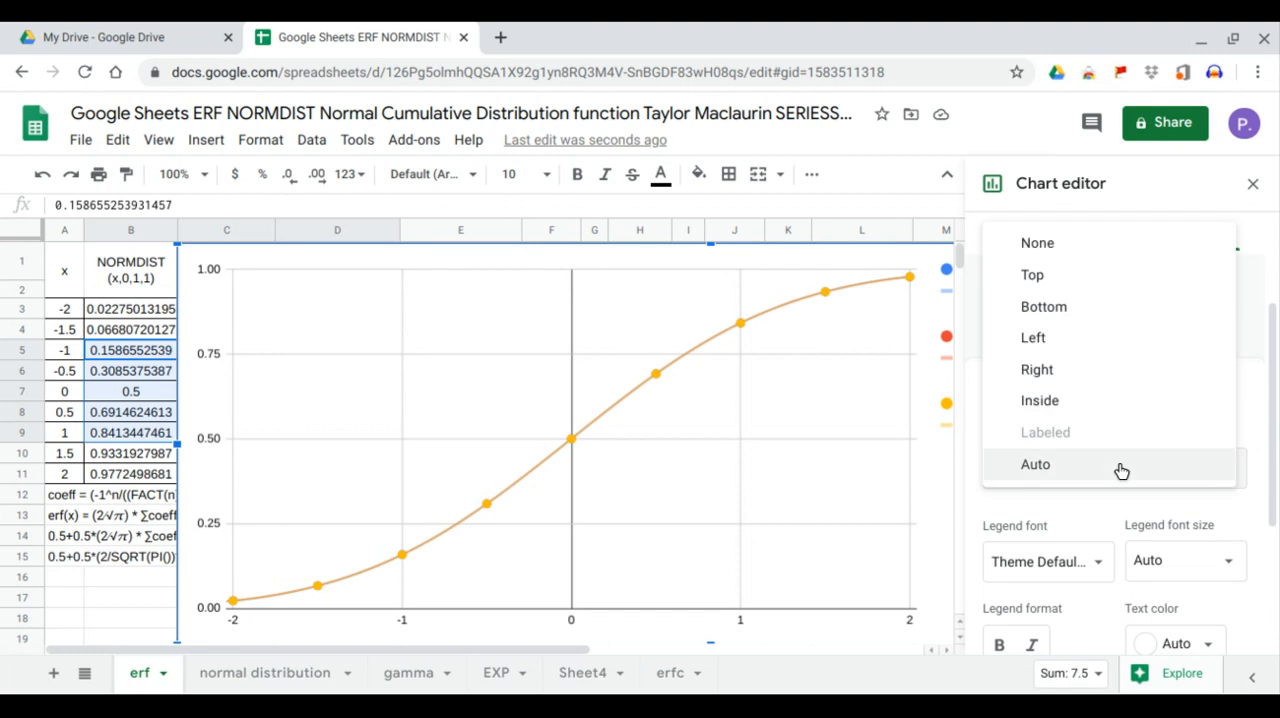
{"action": "left_click", "coordinate": [1086, 285]}
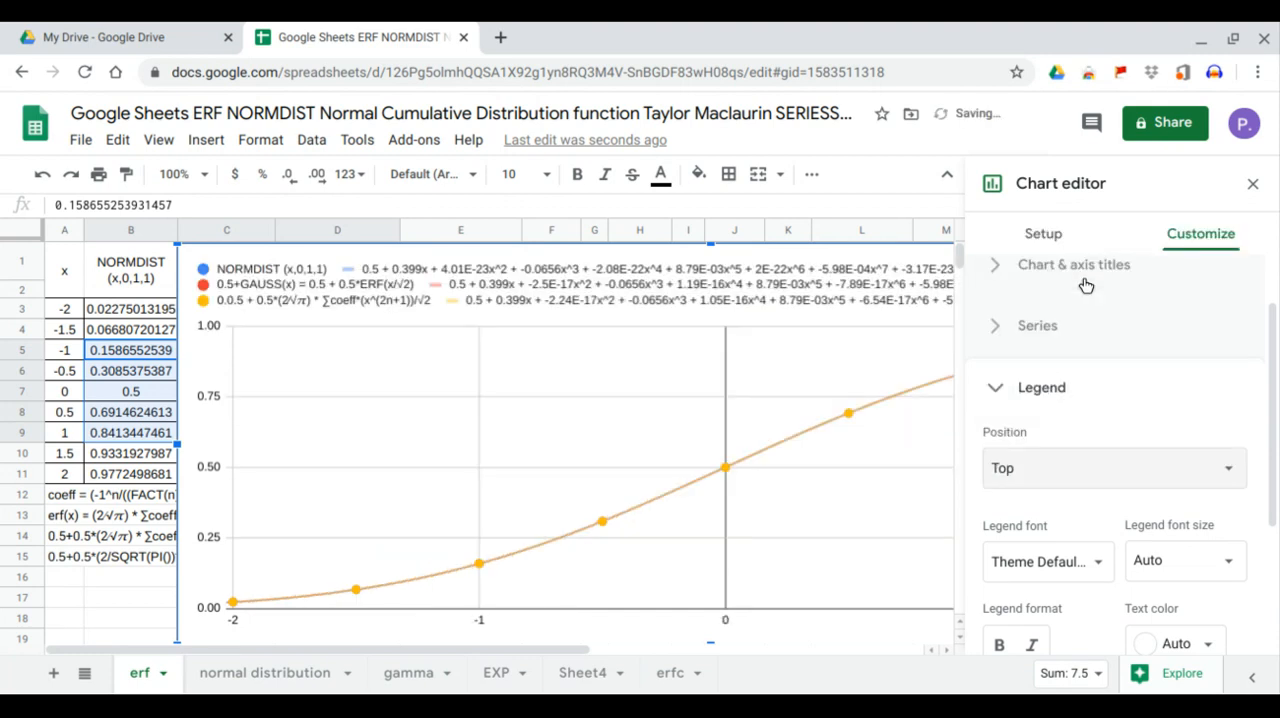
{"action": "left_click", "coordinate": [1253, 184]}
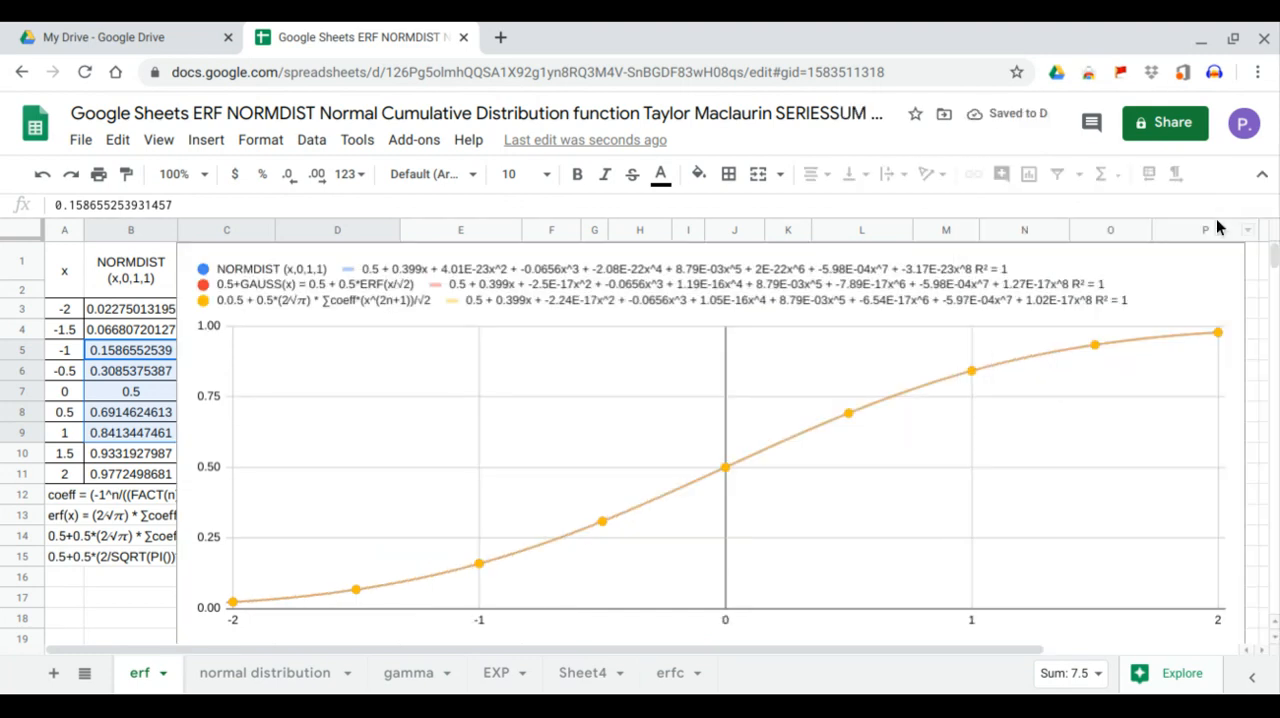
Move the chart below the tables so it starts at row 16, and select cell G1
{"action": "left_click", "coordinate": [1104, 300]}
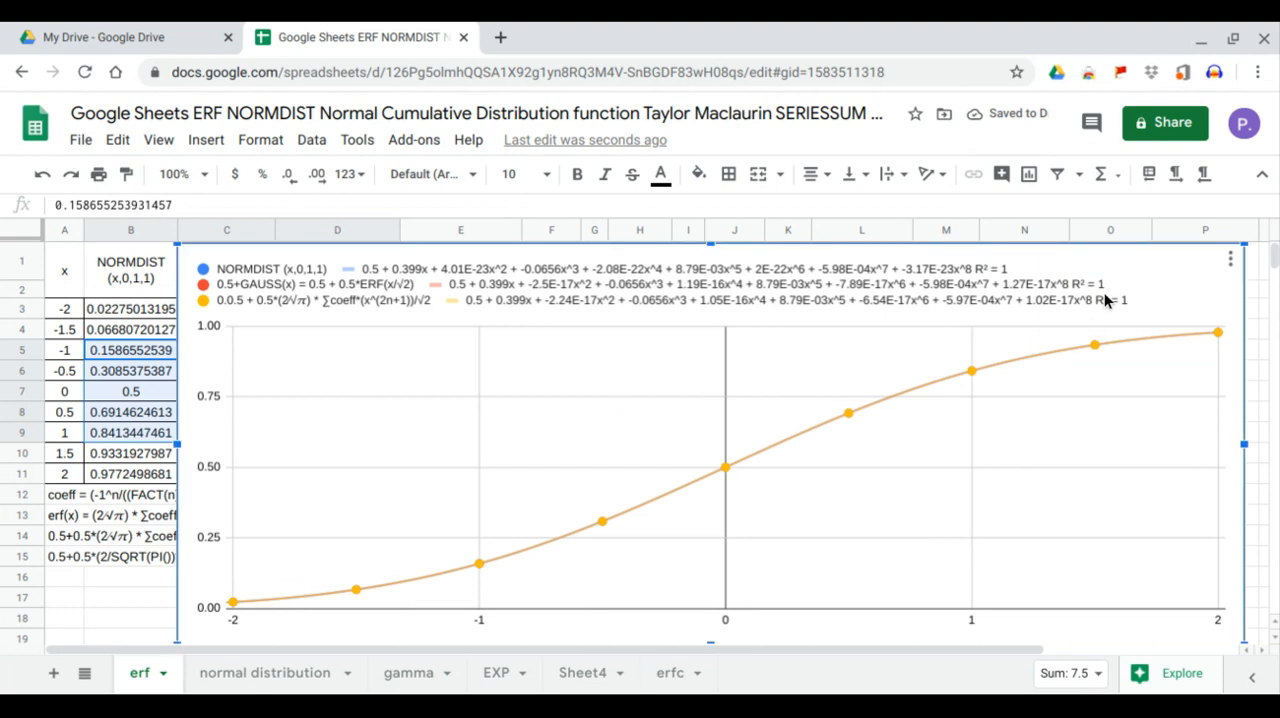
{"action": "left_click_drag", "start_coordinate": [1143, 335], "coordinate": [1142, 705]}
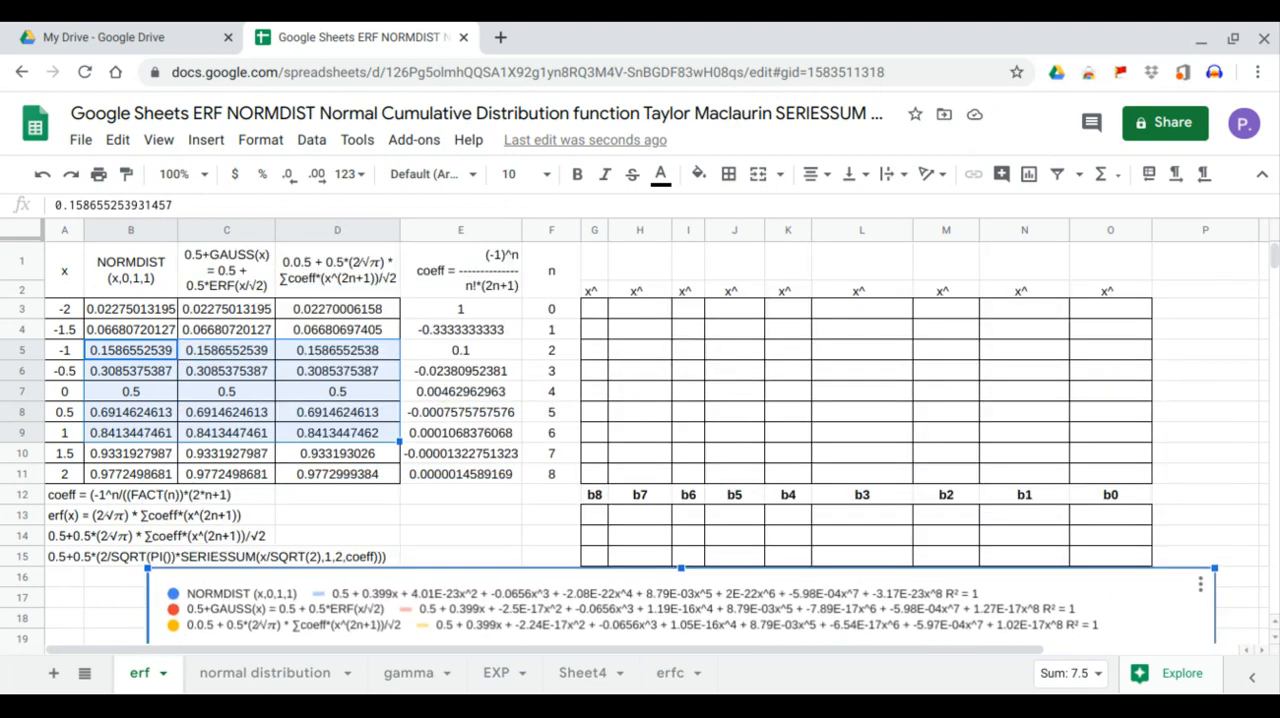
{"action": "scroll", "coordinate": [902, 434], "scroll_direction": "down", "scroll_amount": 3}
{"action": "scroll", "coordinate": [902, 434], "scroll_direction": "up", "scroll_amount": 3}
{"action": "left_click", "coordinate": [598, 277]}
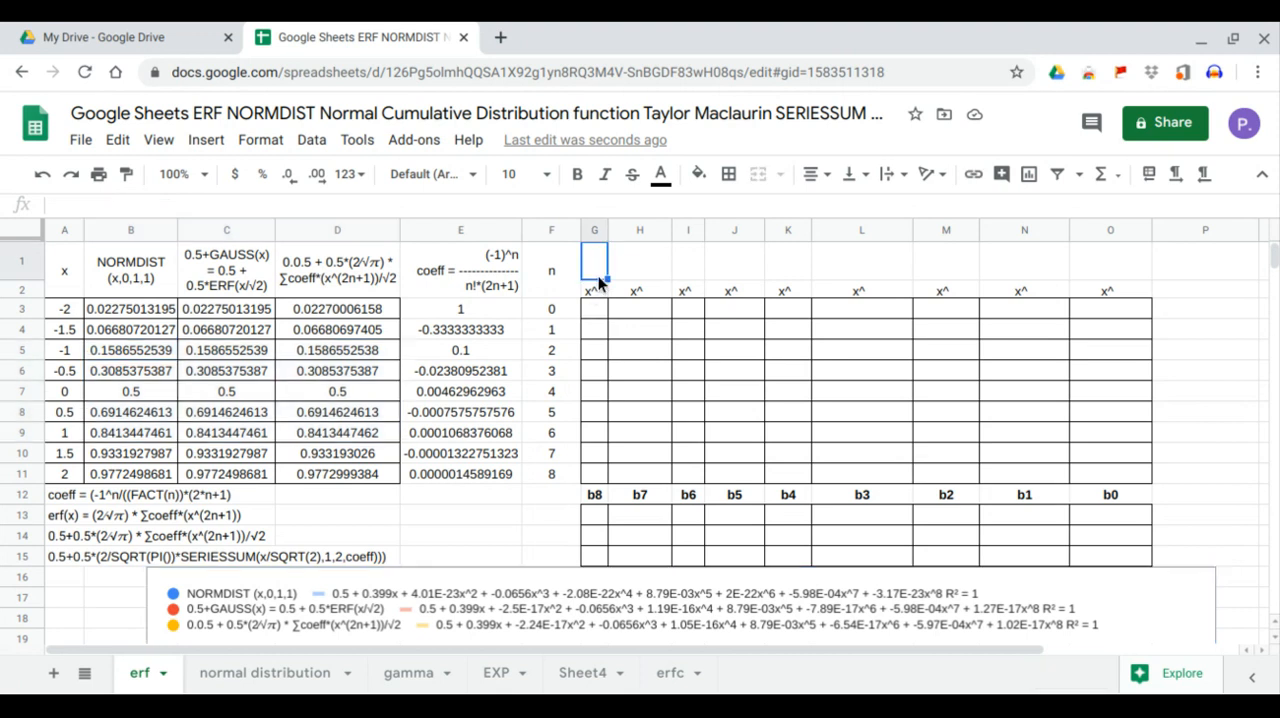
{"action": "type", "text": "="}
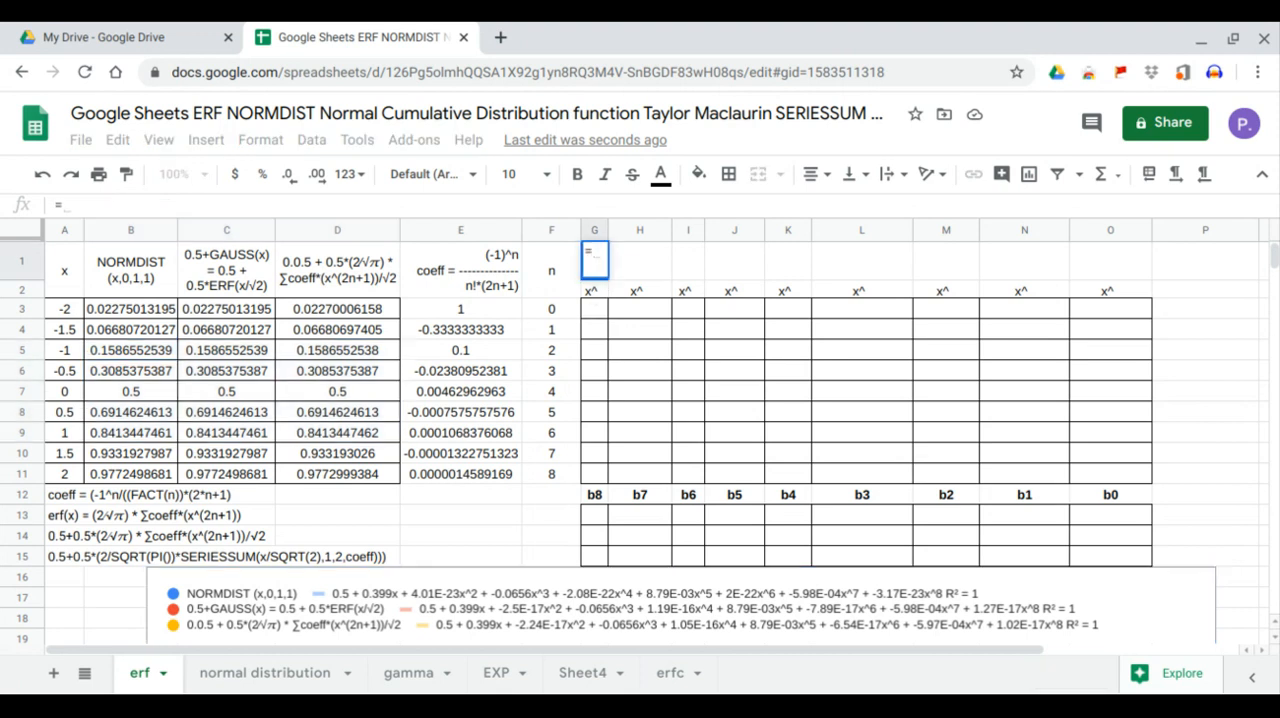
{"action": "key", "text": "Escape"}
{"action": "left_click_drag", "start_coordinate": [597, 310], "coordinate": [584, 478]}
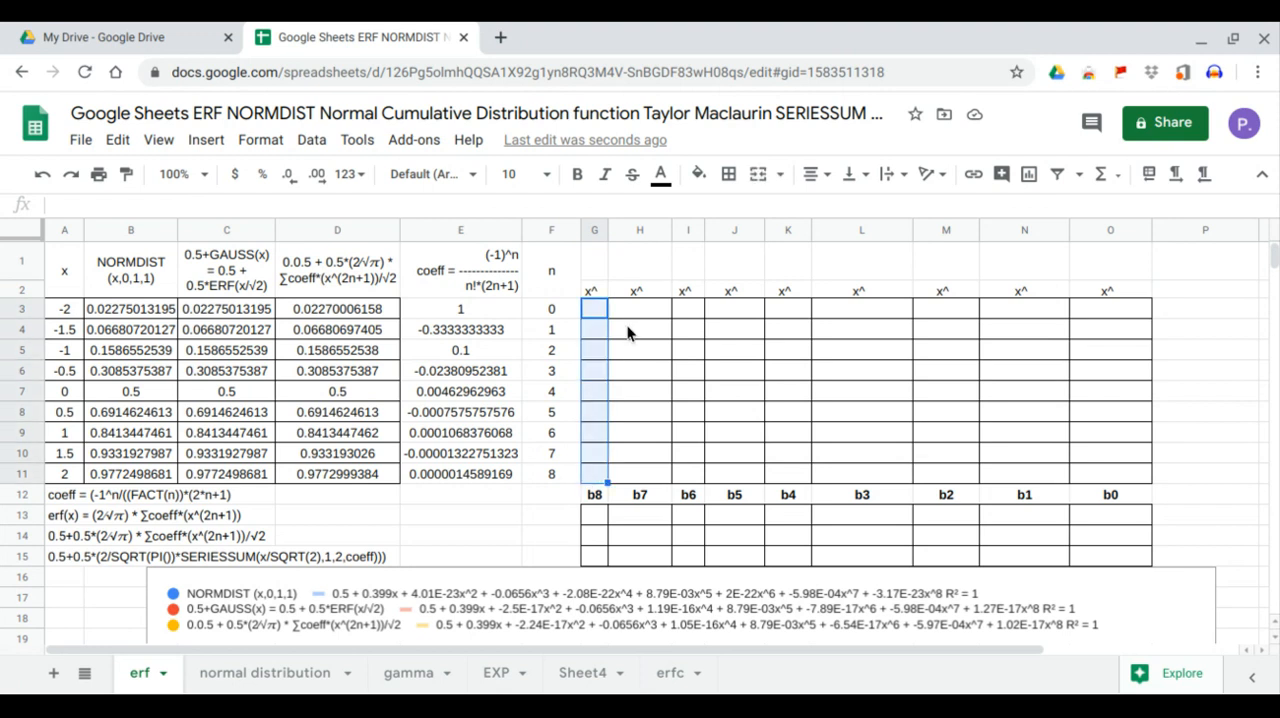
{"action": "left_click_drag", "start_coordinate": [637, 313], "coordinate": [647, 478]}
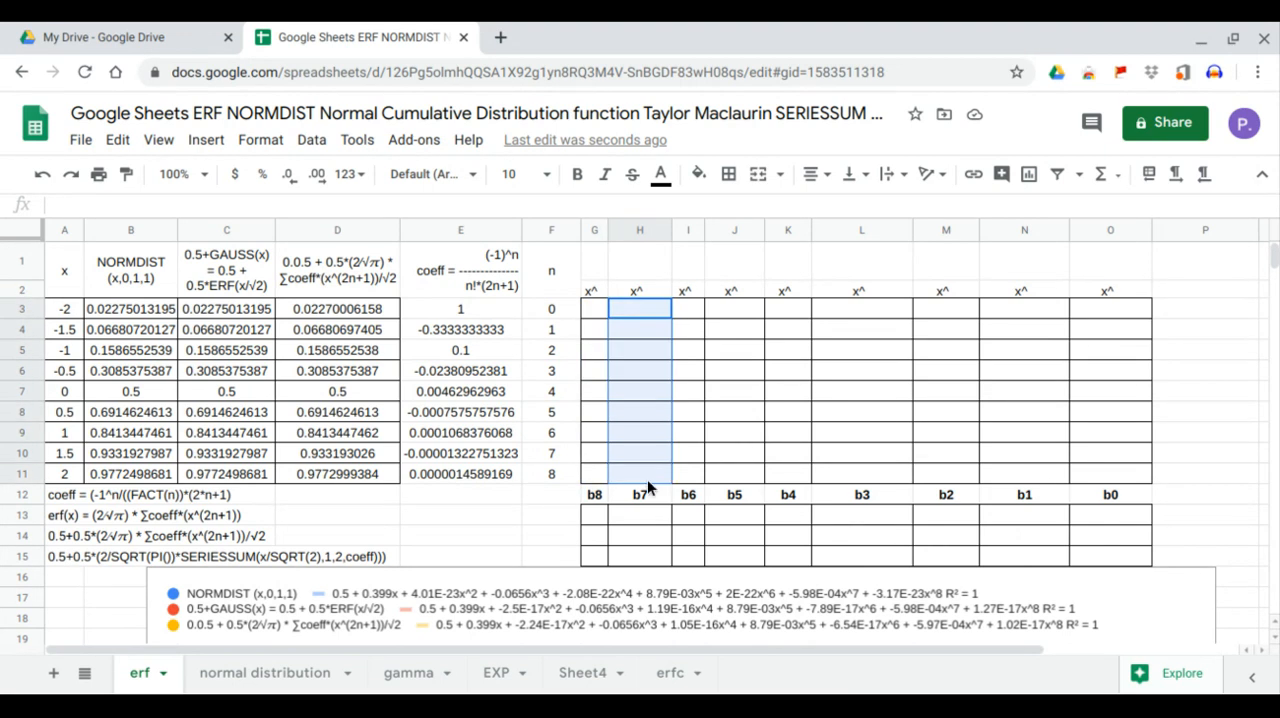
{"action": "left_click_drag", "start_coordinate": [694, 312], "coordinate": [691, 480]}
{"action": "left_click_drag", "start_coordinate": [734, 312], "coordinate": [737, 474]}
Enter =TRANSPOSE(F3:F11) in G1 to lay the n values out across row 1 as exponents
{"action": "left_click", "coordinate": [597, 270]}
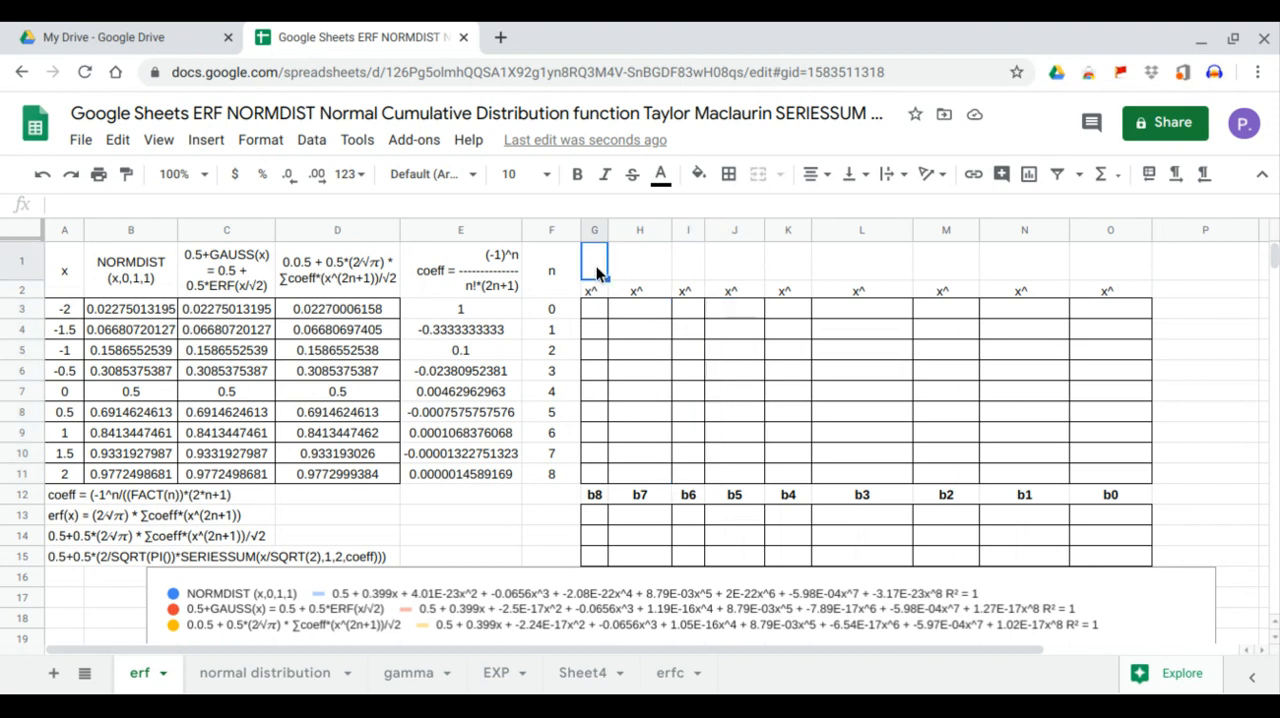
{"action": "type", "text": "="}
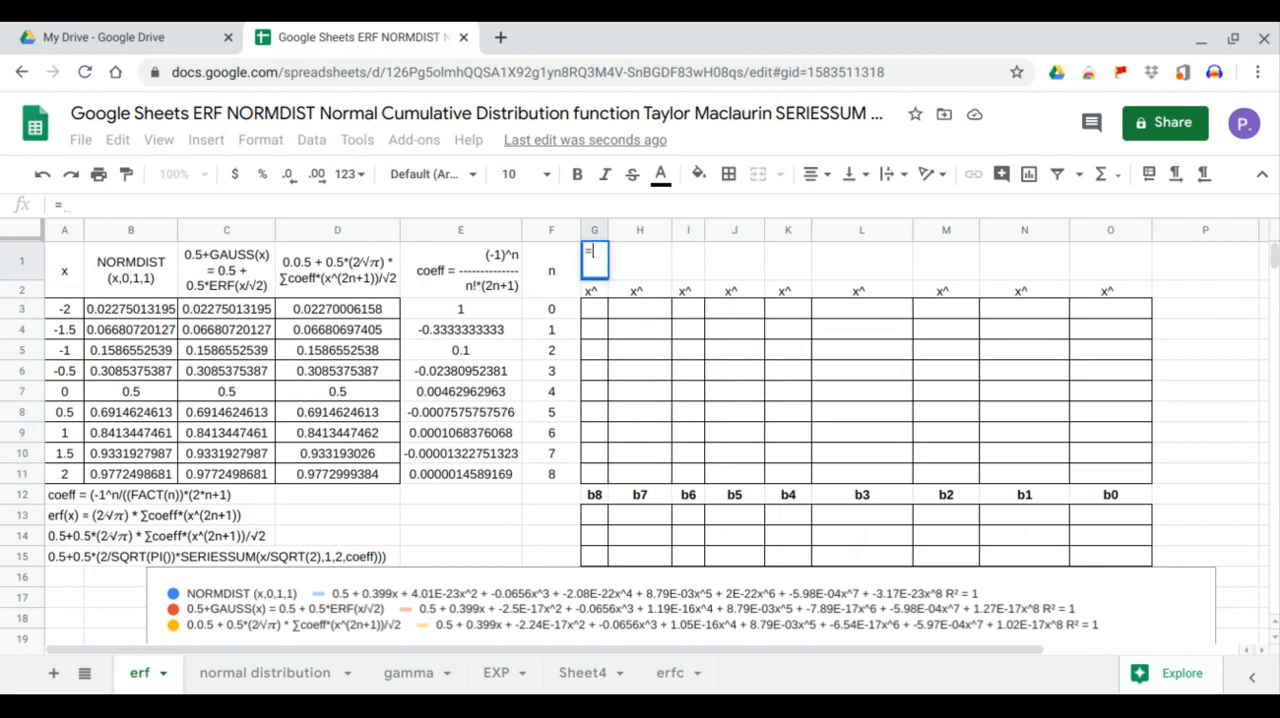
{"action": "type", "text": "TRA"}
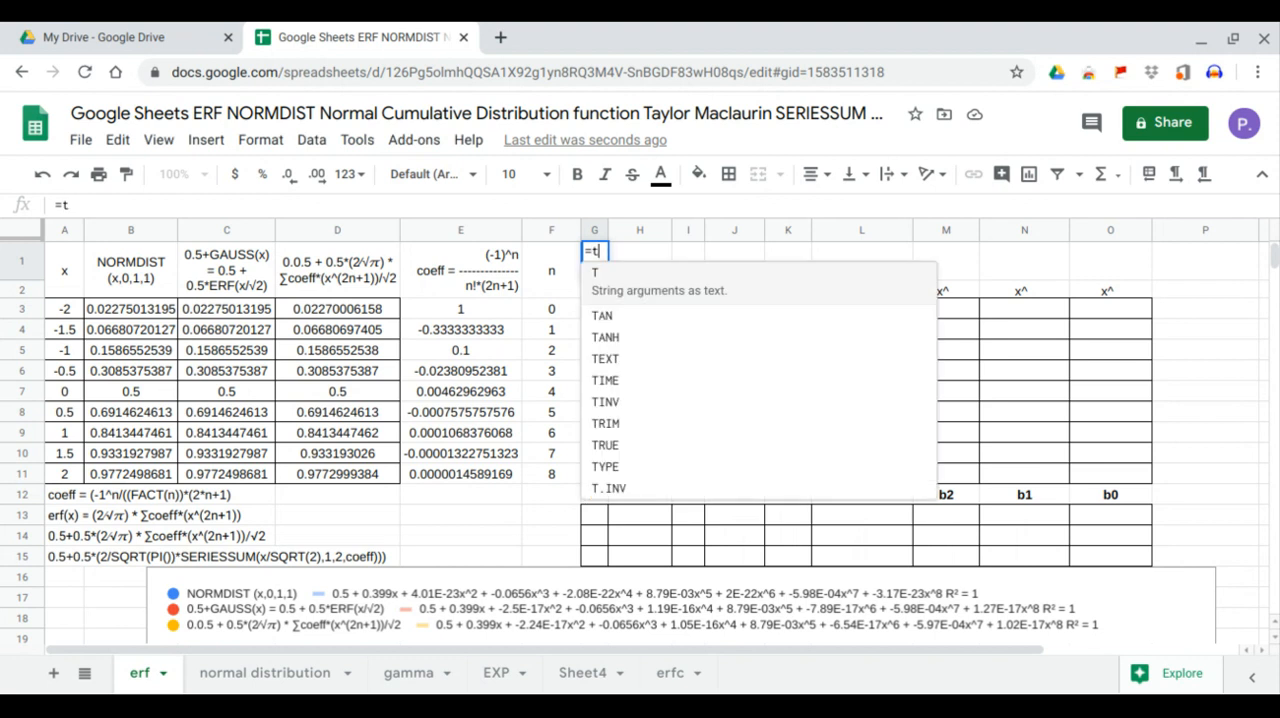
{"action": "key", "text": "Tab"}
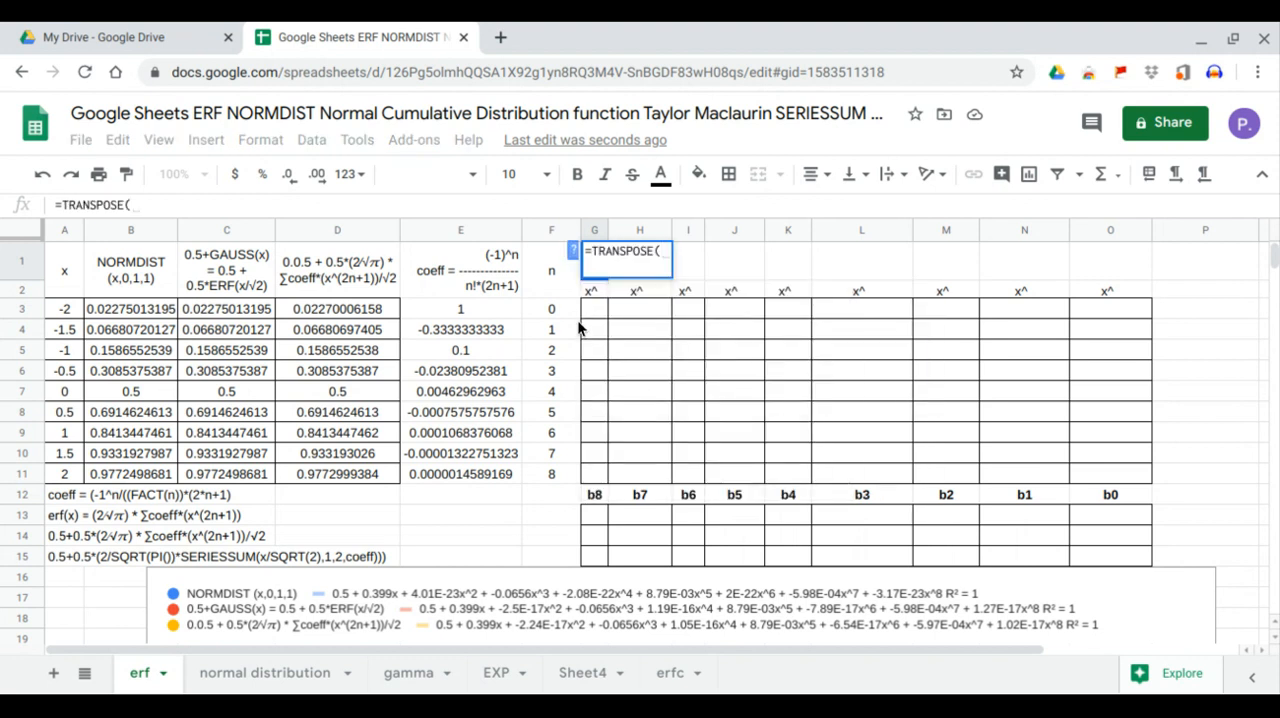
{"action": "left_click_drag", "start_coordinate": [570, 311], "coordinate": [552, 477]}
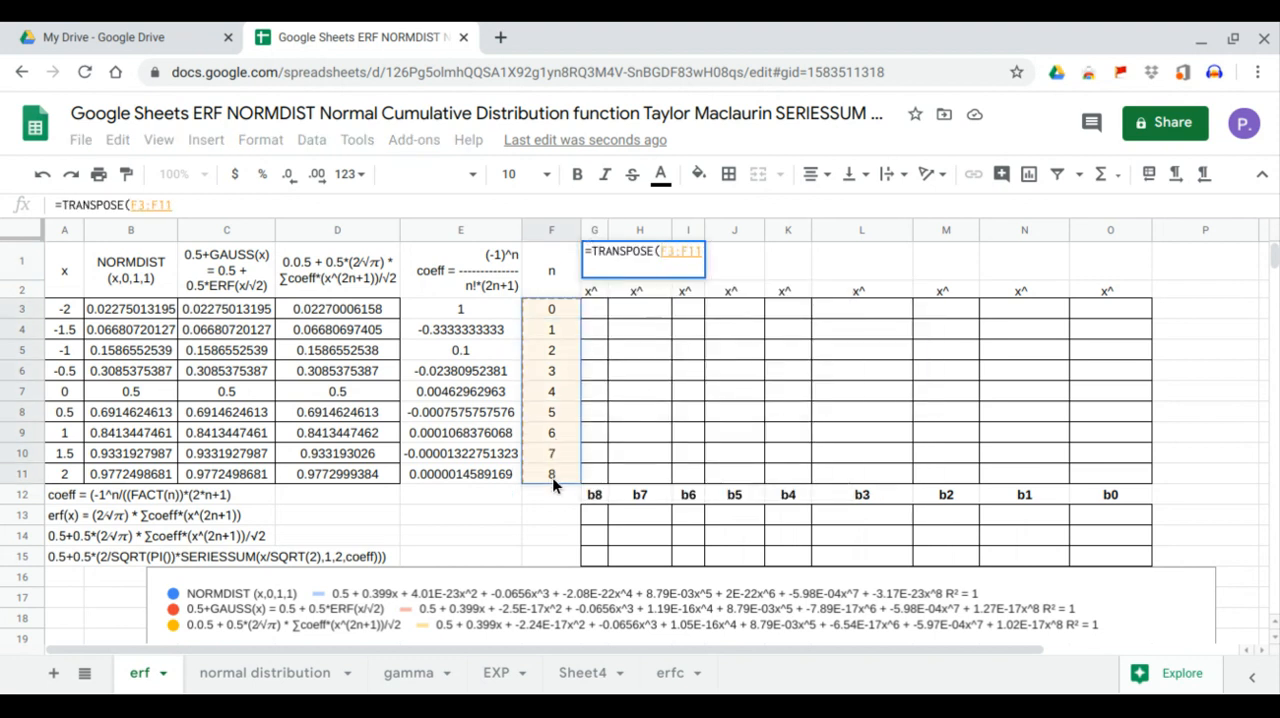
{"action": "key", "text": "Return"}
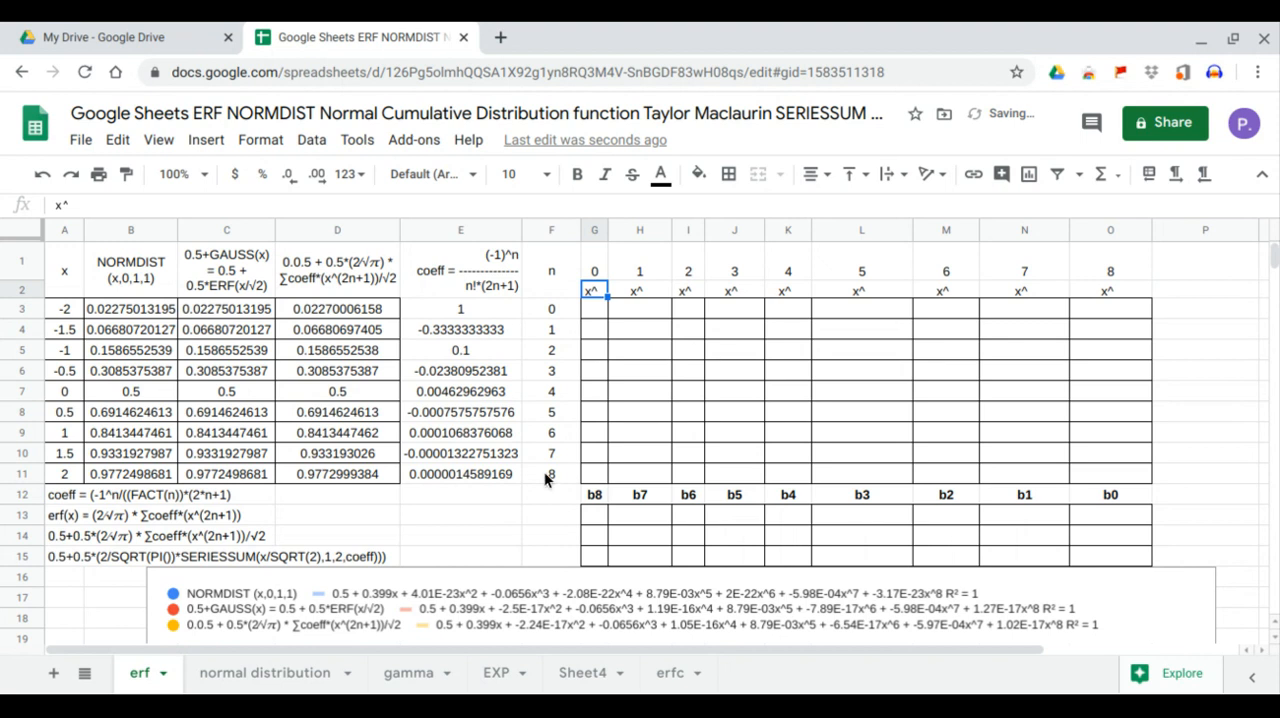
Enter =ARRAYFORMULA(A3:A11^G1) in G3 to raise the x values to the exponent in G1
{"action": "left_click", "coordinate": [593, 308]}
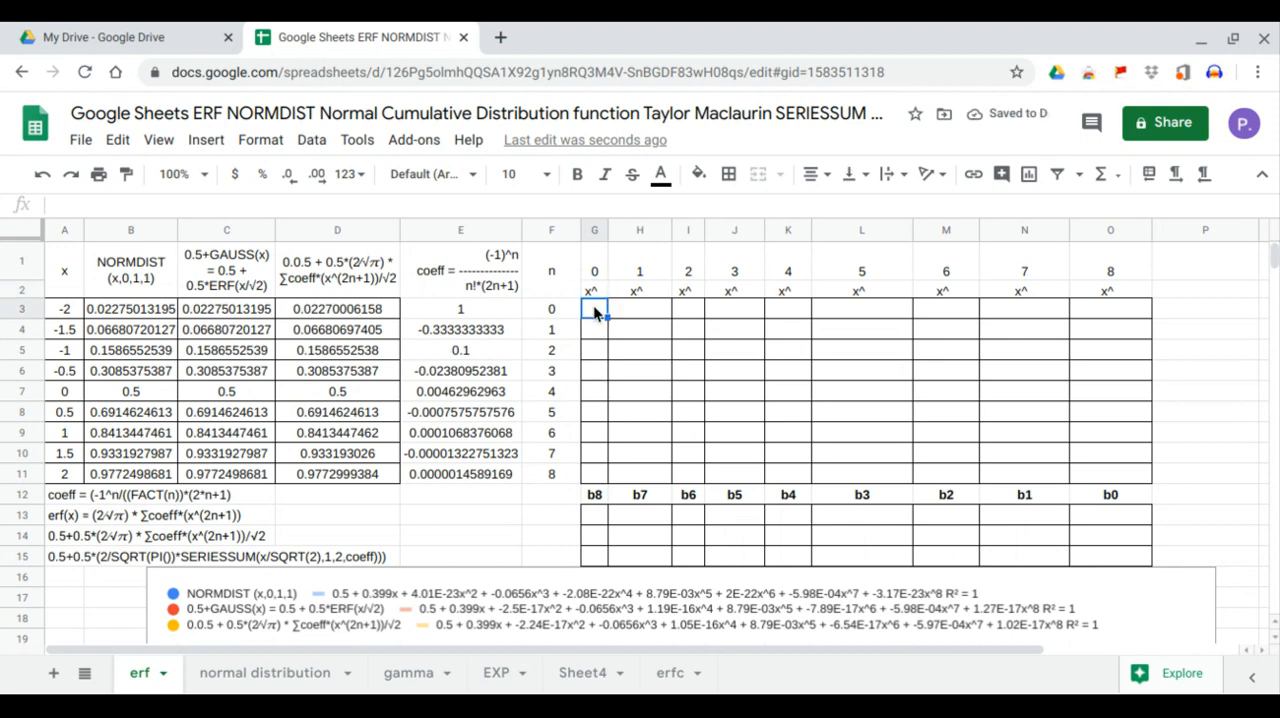
{"action": "type", "text": "="}
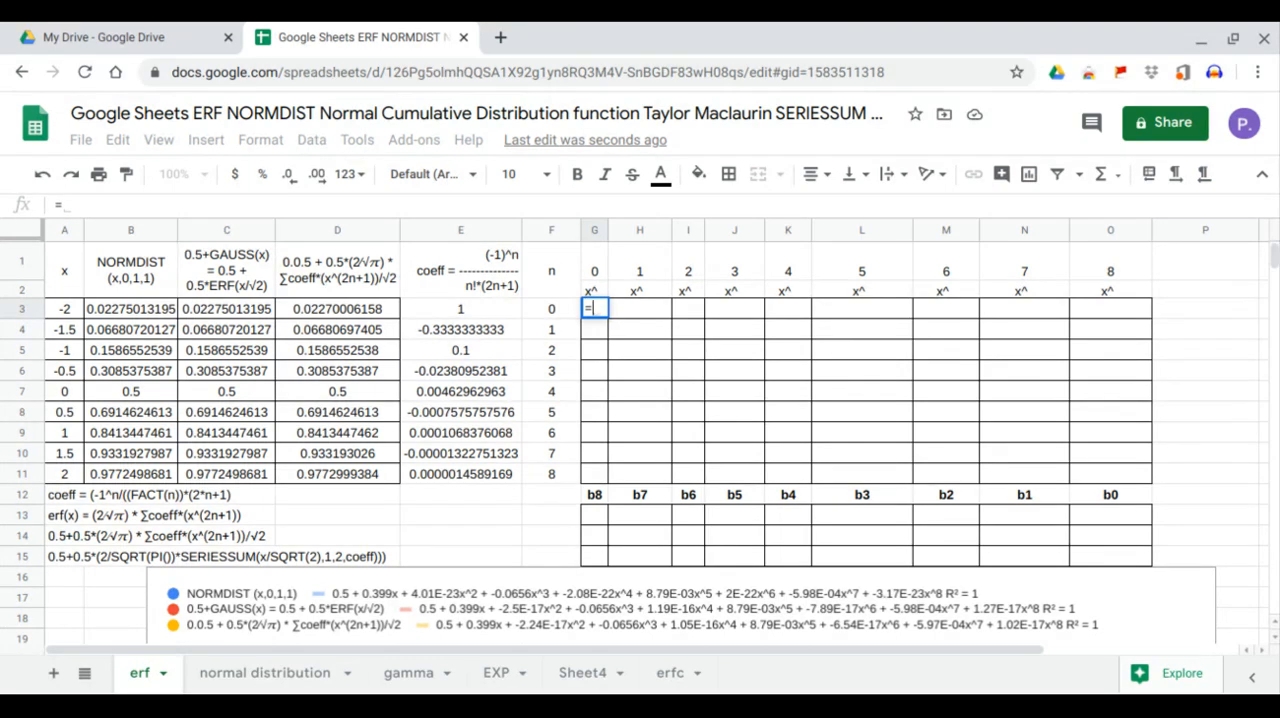
{"action": "type", "text": "arr"}
{"action": "key", "text": "Tab"}
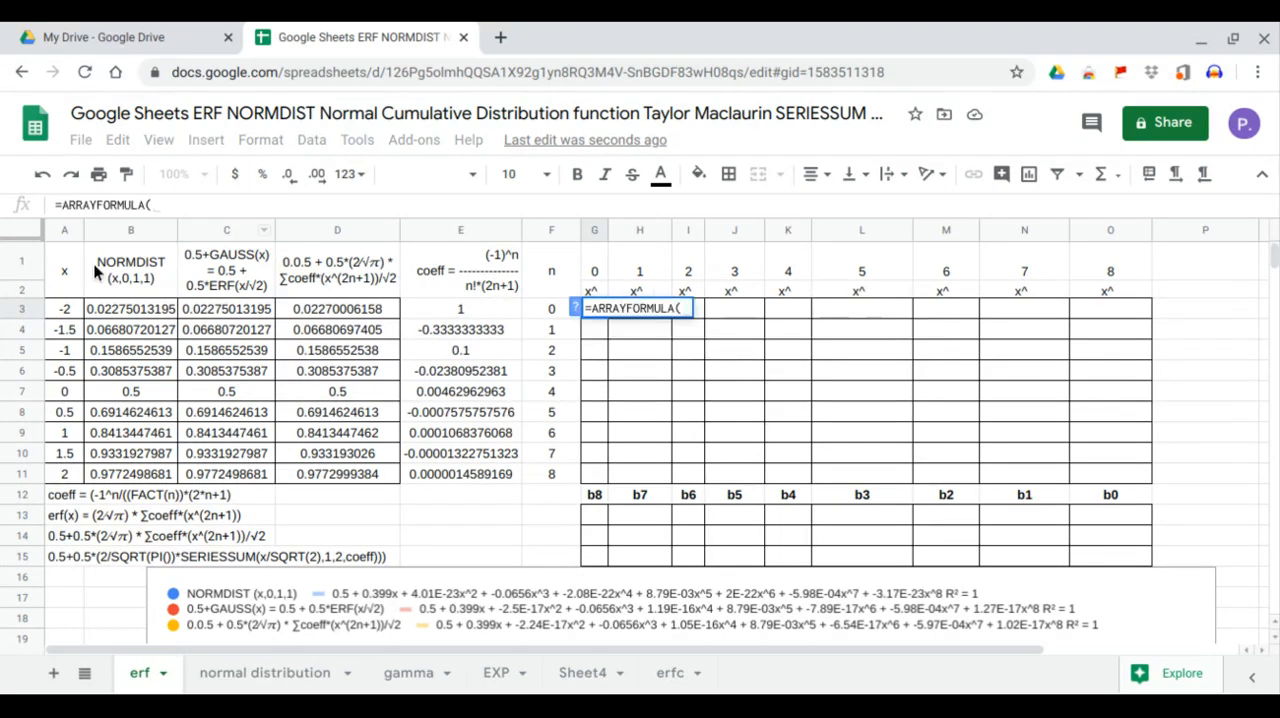
{"action": "left_click_drag", "start_coordinate": [66, 311], "coordinate": [68, 466]}
{"action": "type", "text": "^"}
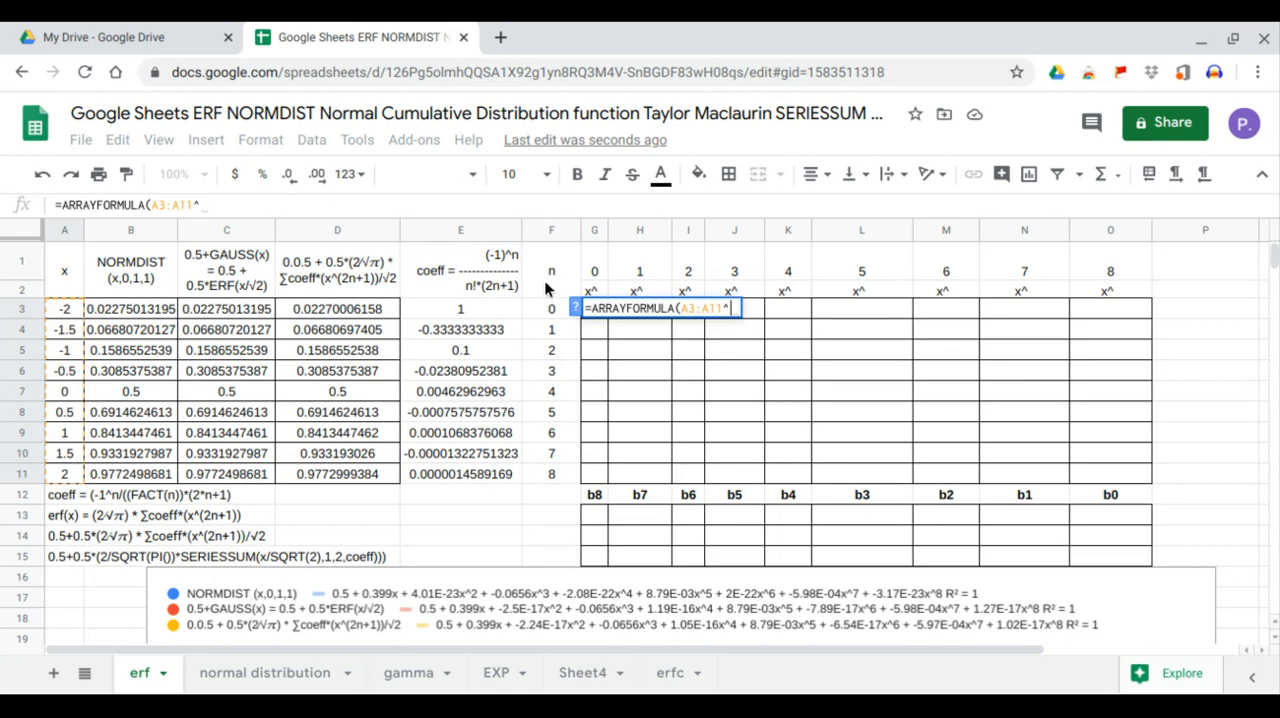
{"action": "left_click", "coordinate": [597, 270]}
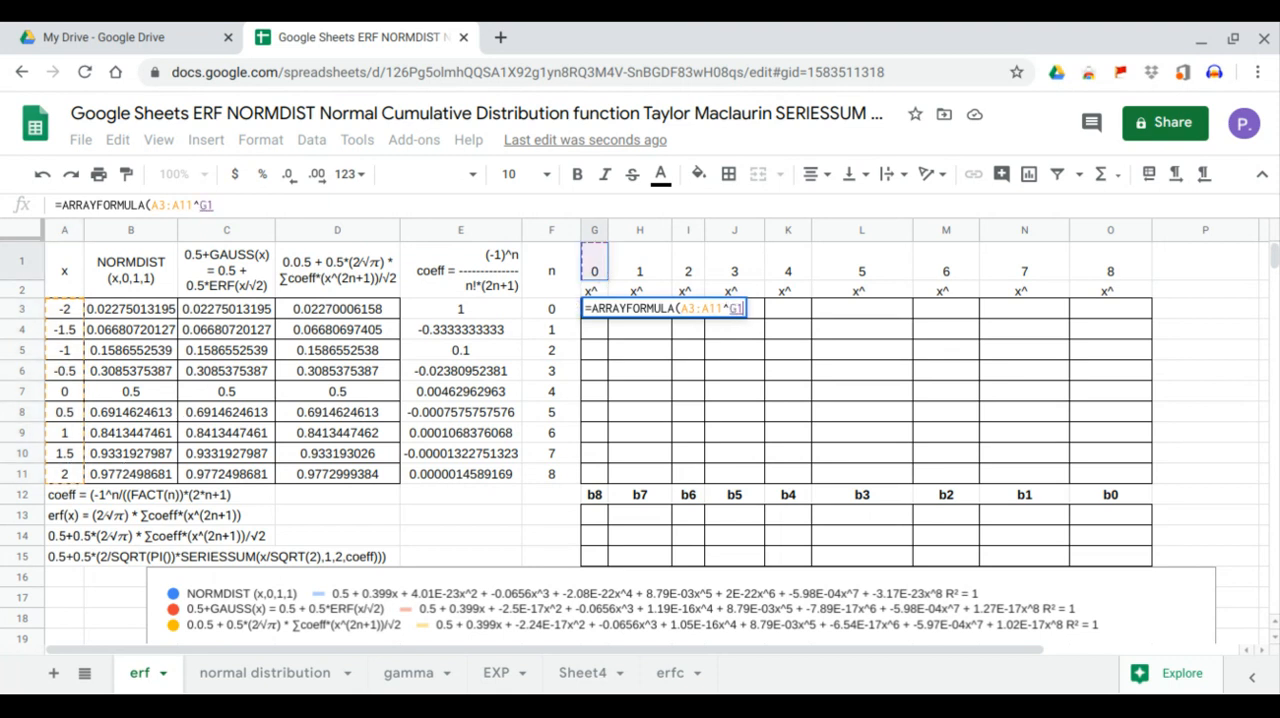
{"action": "key", "text": "Return"}
Make the x range's column absolute in the G3 formula, giving =ARRAYFORMULA($A3:$A11^G1)
{"action": "left_click", "coordinate": [595, 310]}
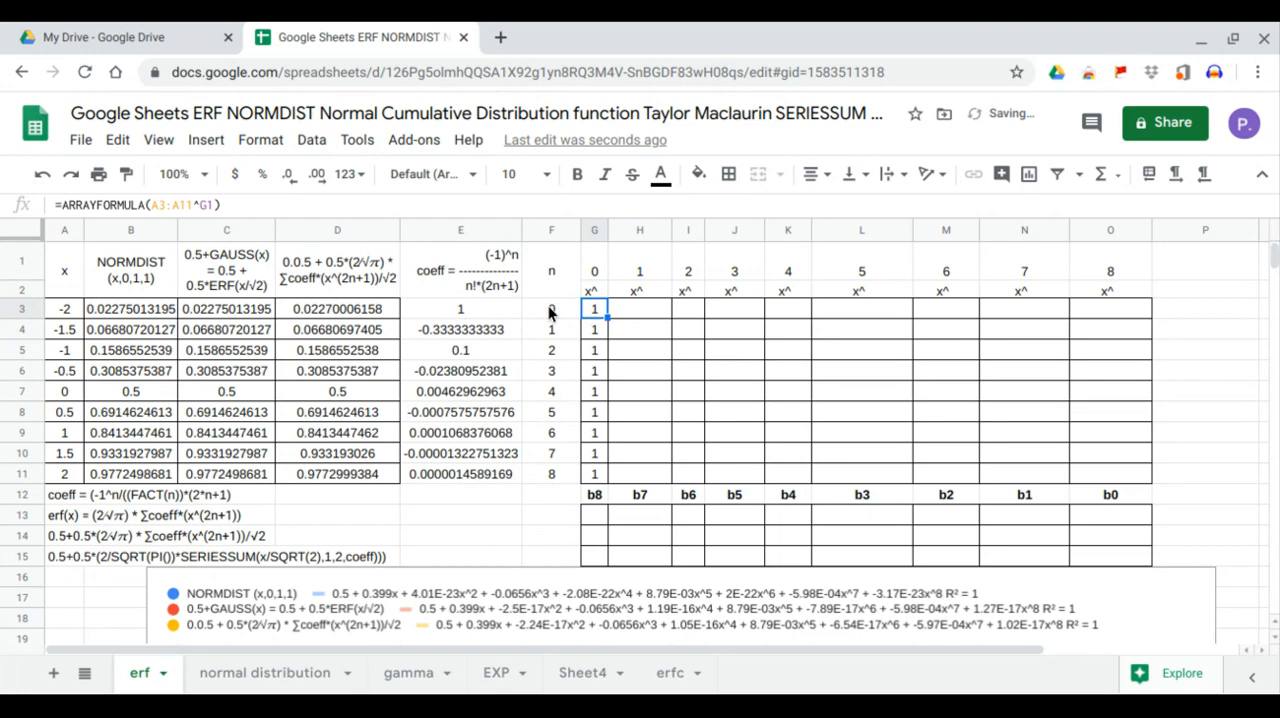
{"action": "left_click", "coordinate": [153, 205]}
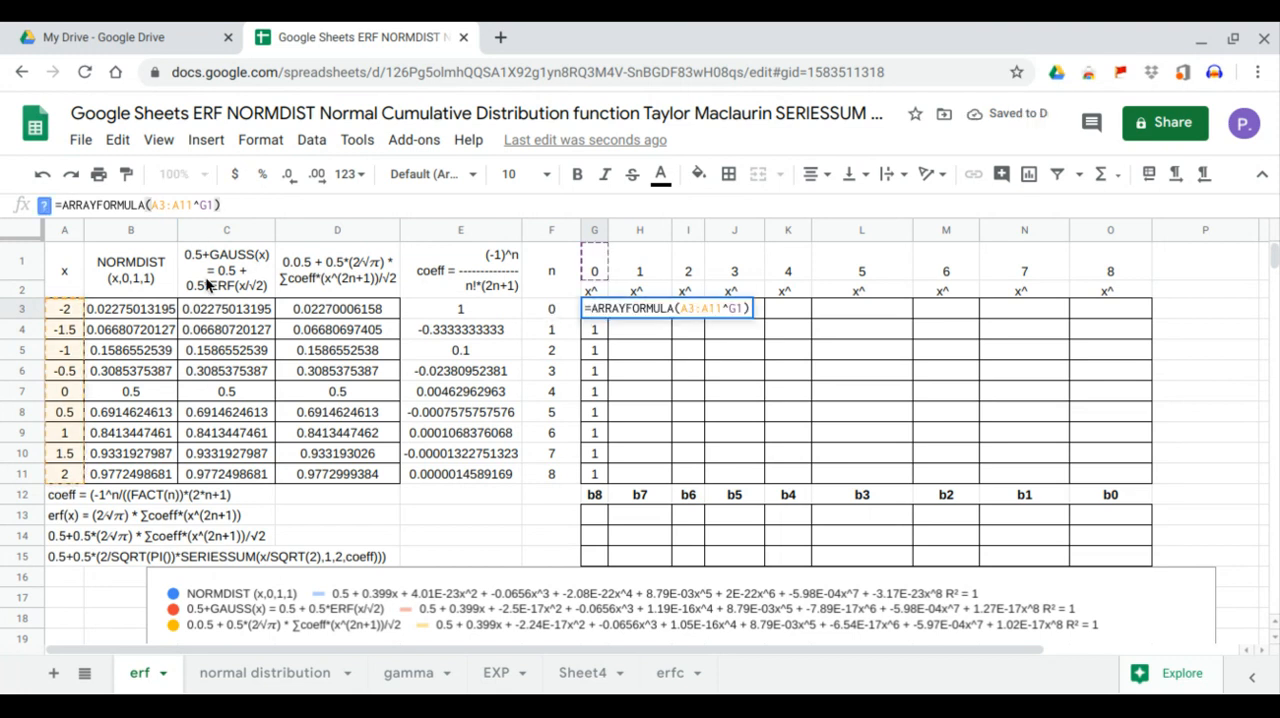
{"action": "type", "text": "$"}
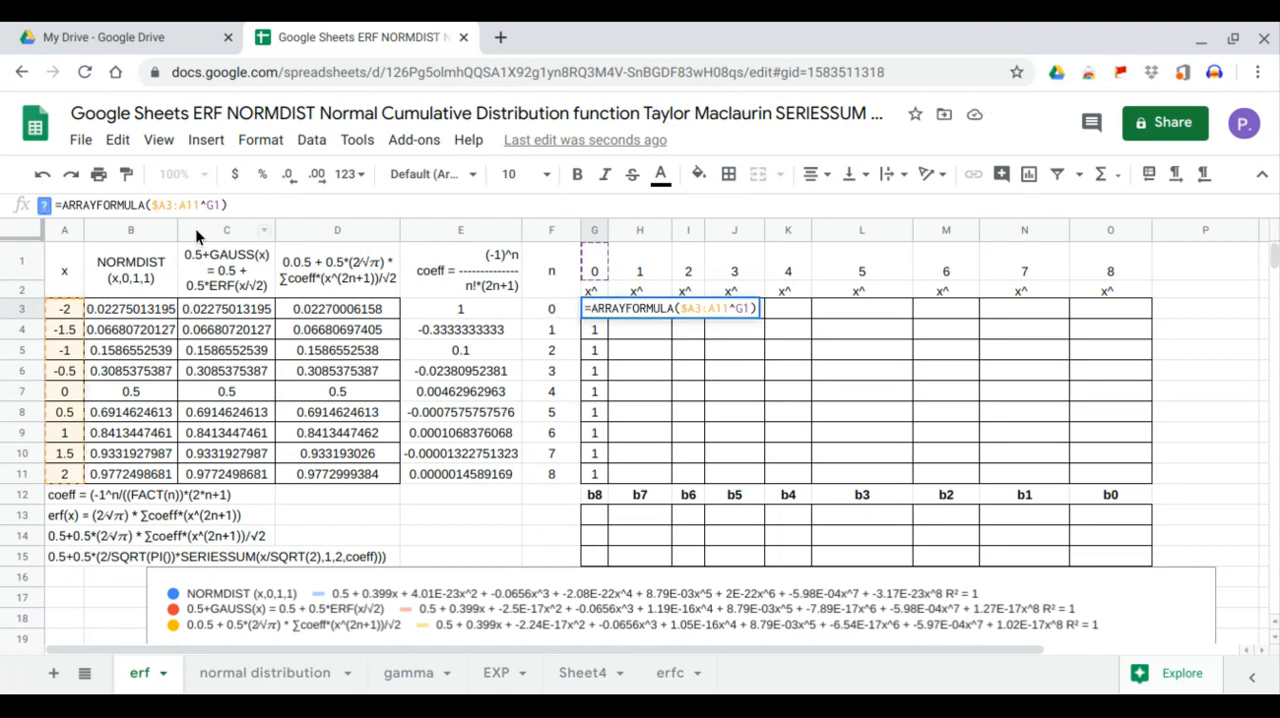
{"action": "left_click", "coordinate": [180, 204]}
{"action": "type", "text": "$"}
{"action": "key", "text": "Return"}
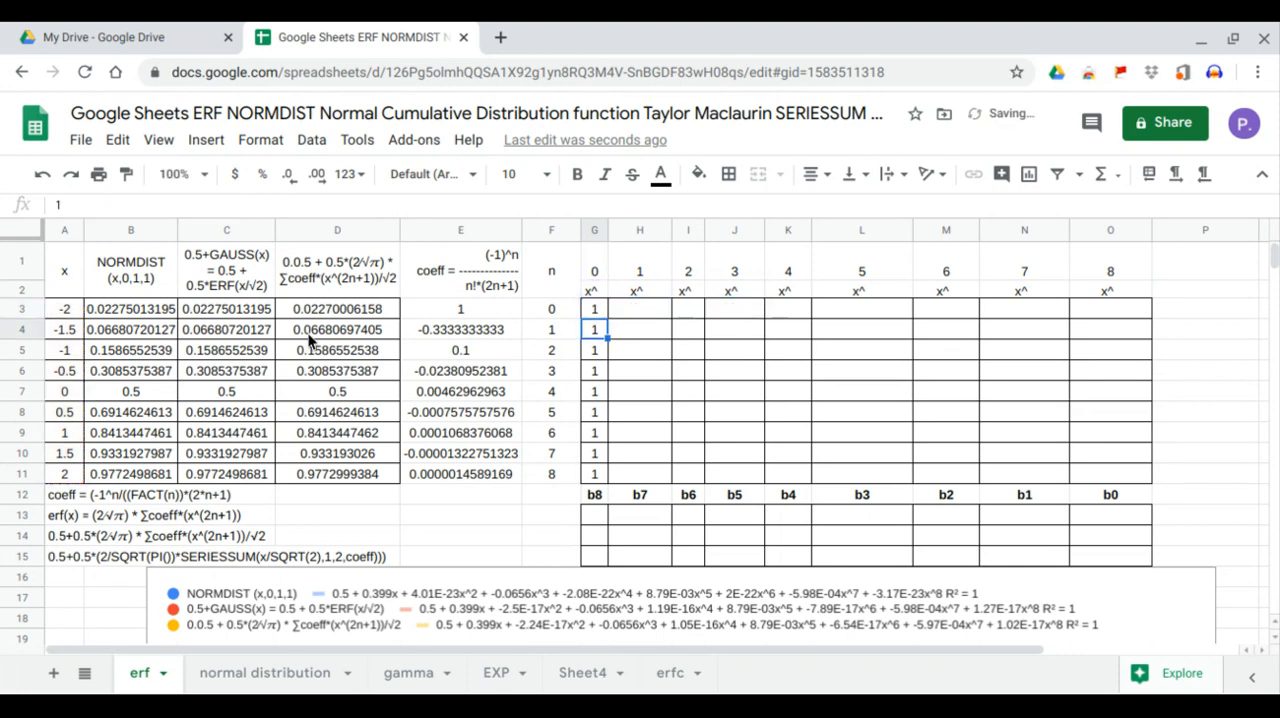
Fill the G3 power formula across row 3 through column O
{"action": "left_click", "coordinate": [590, 310]}
{"action": "left_click_drag", "start_coordinate": [607, 317], "coordinate": [641, 316]}
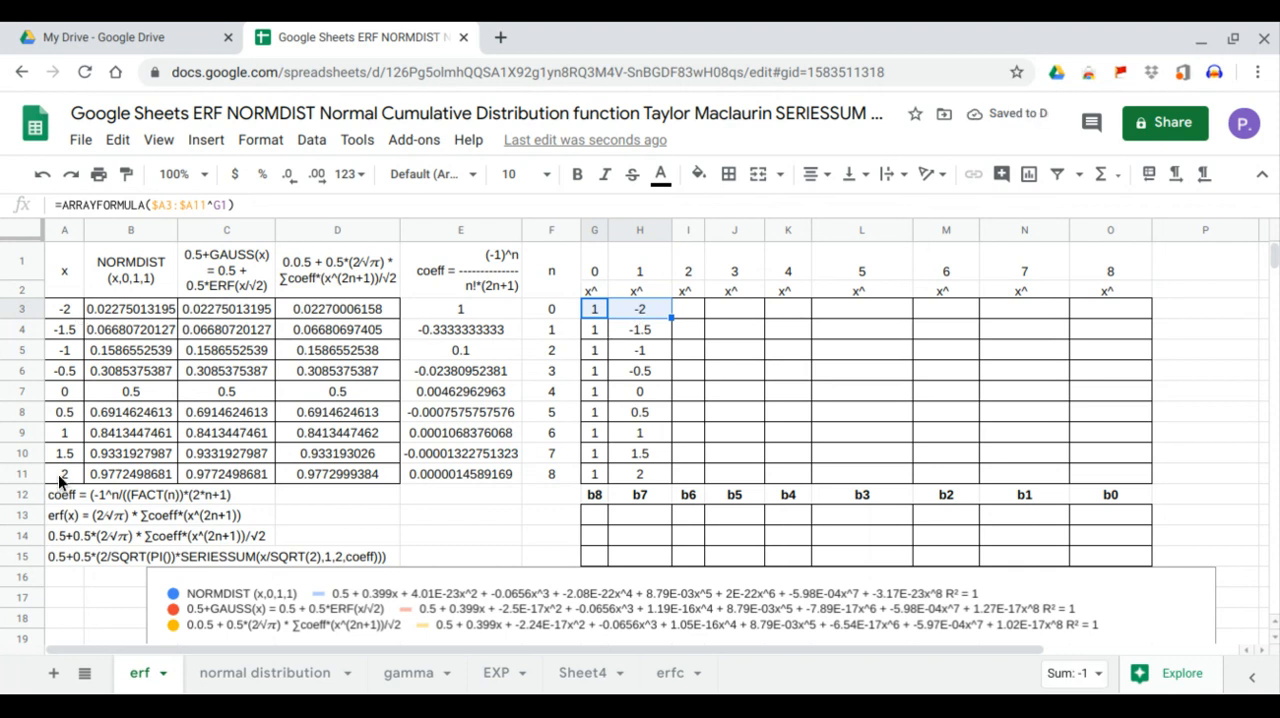
{"action": "left_click_drag", "start_coordinate": [669, 317], "coordinate": [1128, 314]}
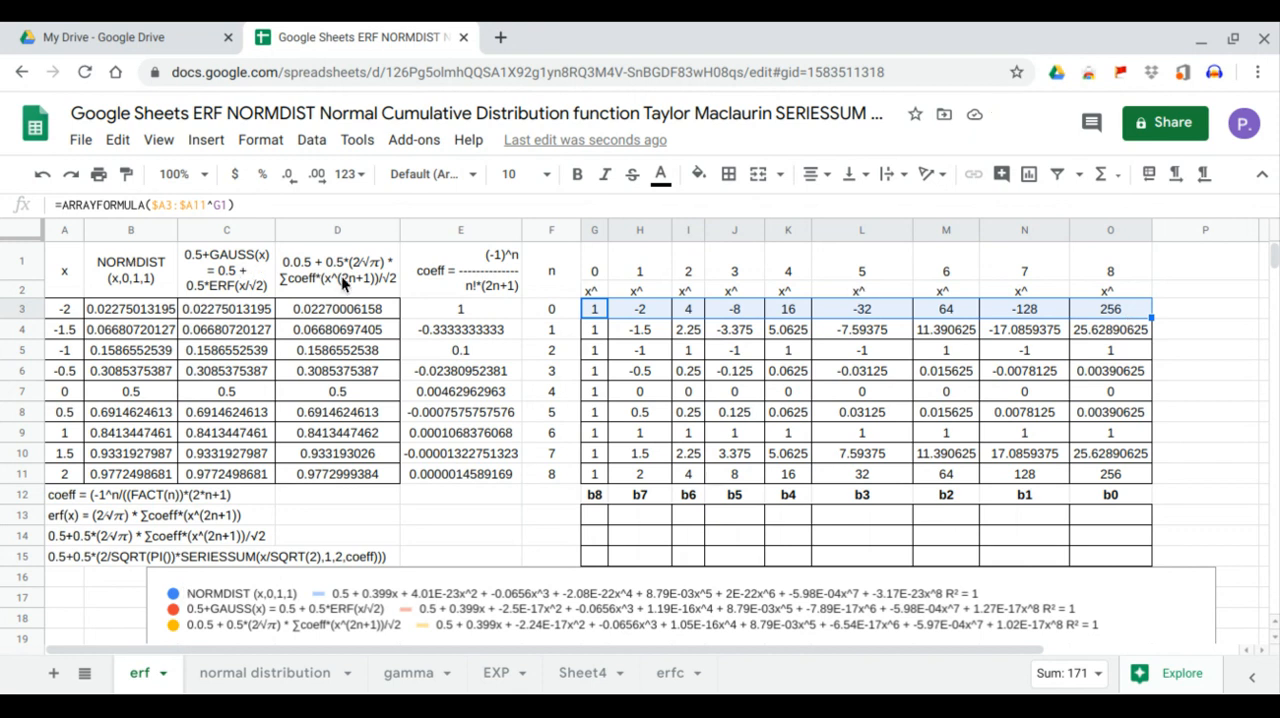
Enter =LINEST(B3:B11,H3:O11) in G13 to compute the polynomial coefficients of the NORMDIST column
{"action": "left_click", "coordinate": [600, 522]}
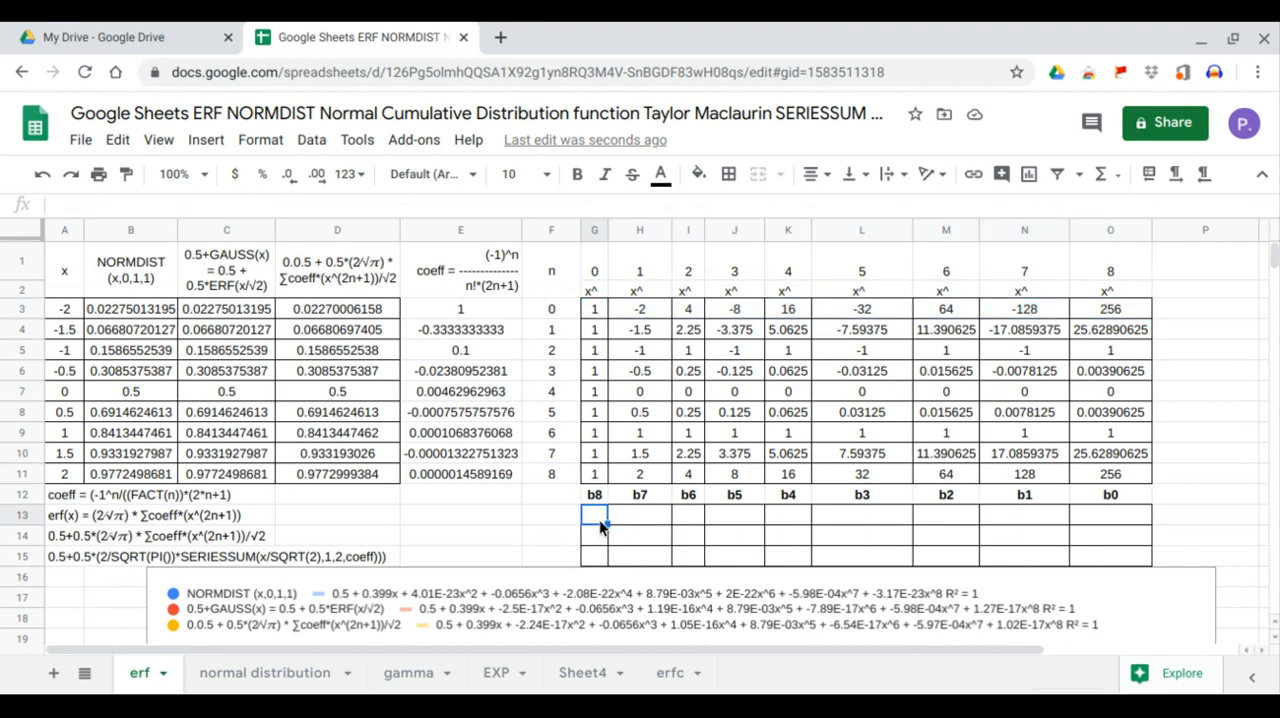
{"action": "type", "text": "="}
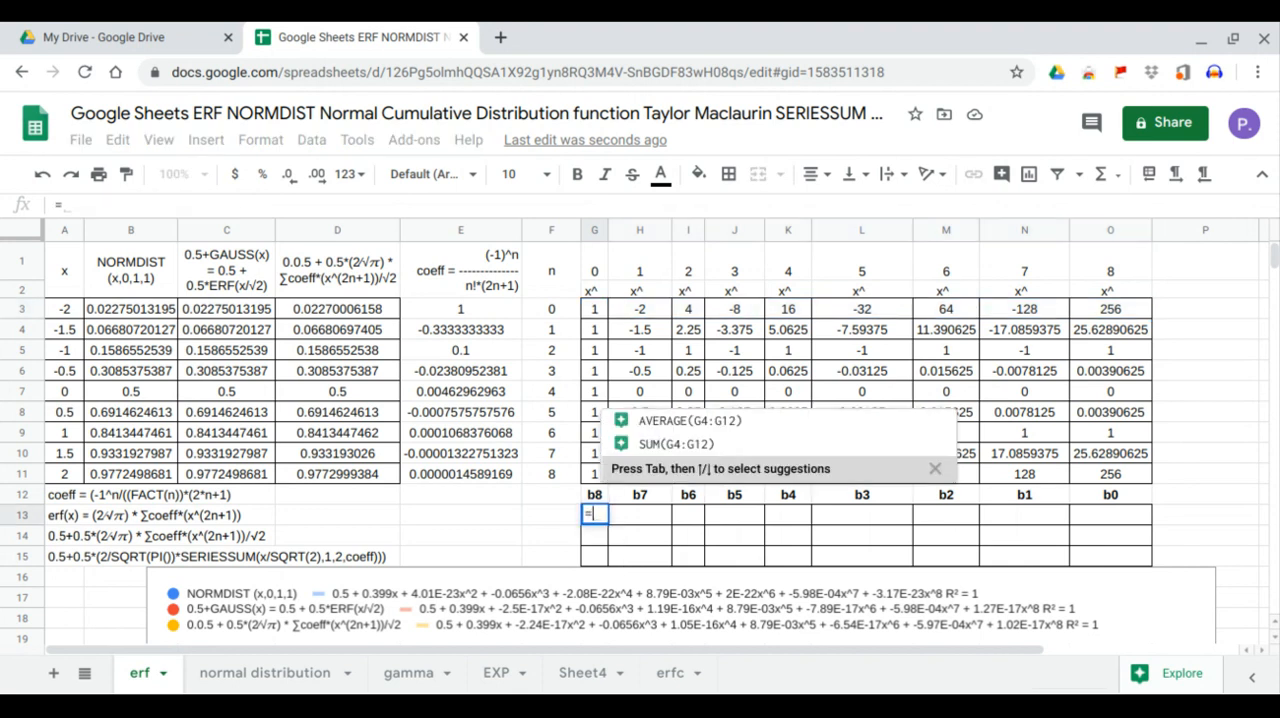
{"action": "type", "text": "lin"}
{"action": "key", "text": "Tab"}
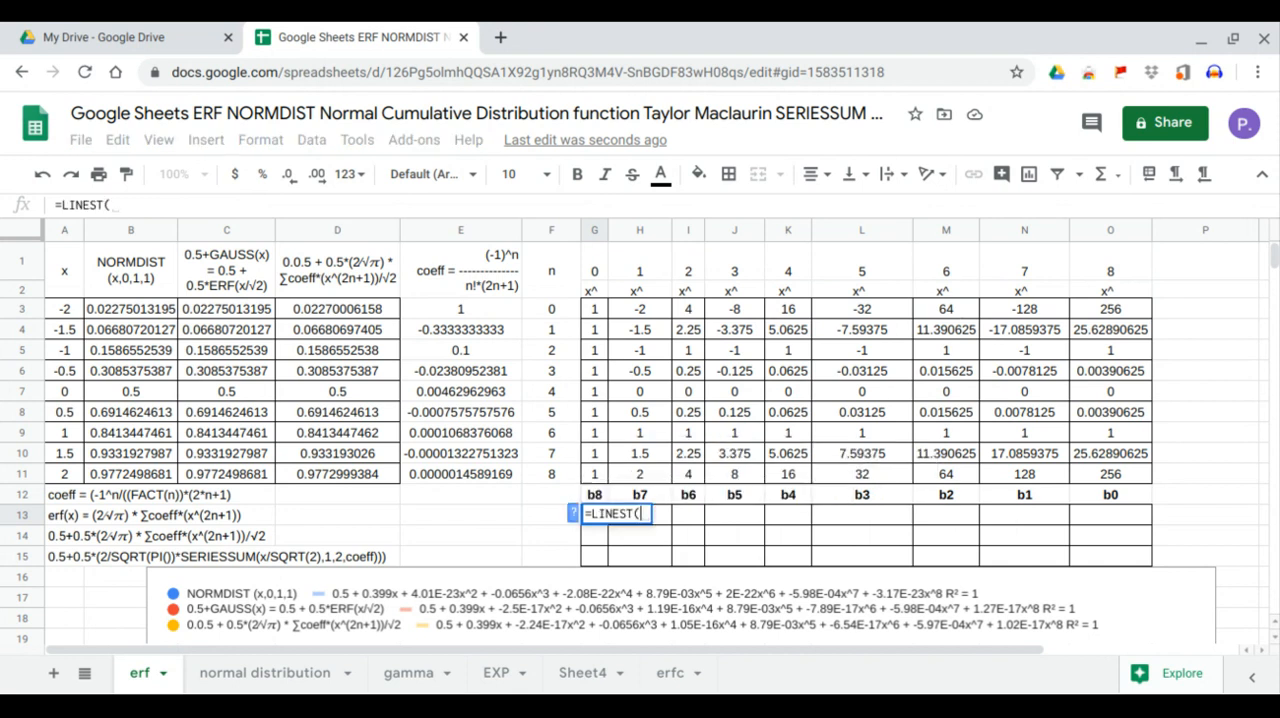
{"action": "left_click_drag", "start_coordinate": [149, 313], "coordinate": [151, 474]}
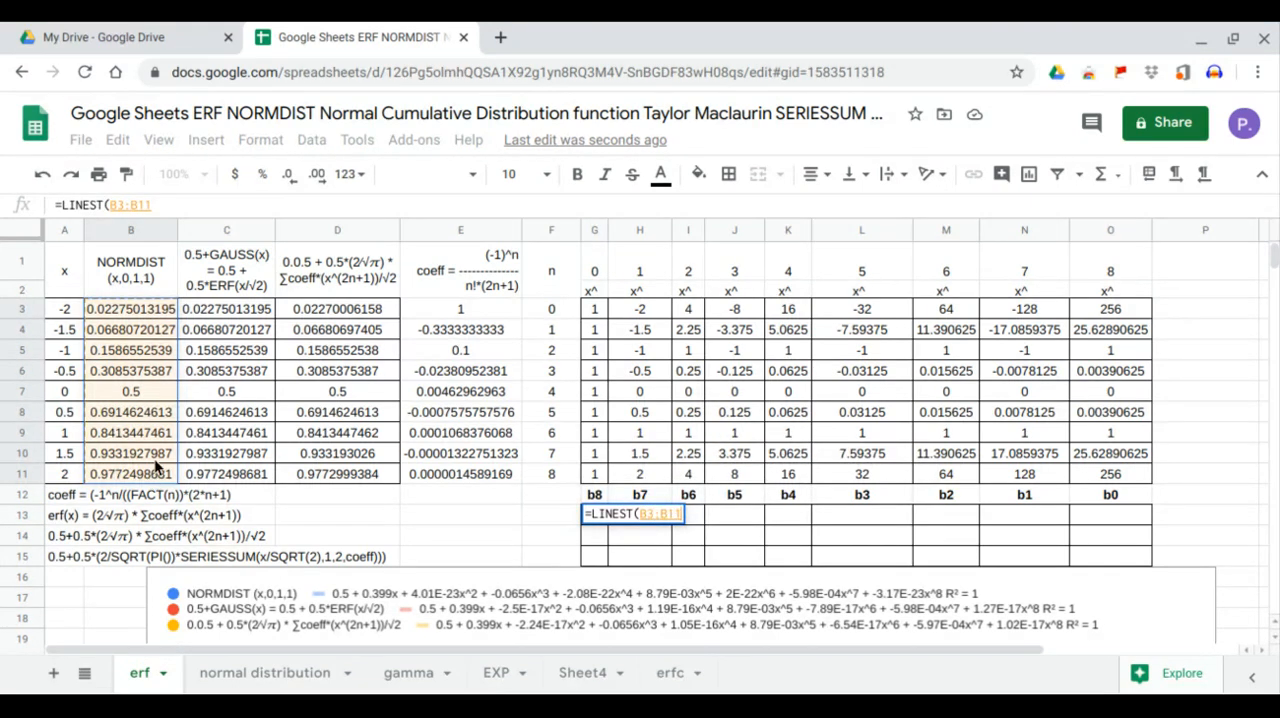
{"action": "type", "text": ","}
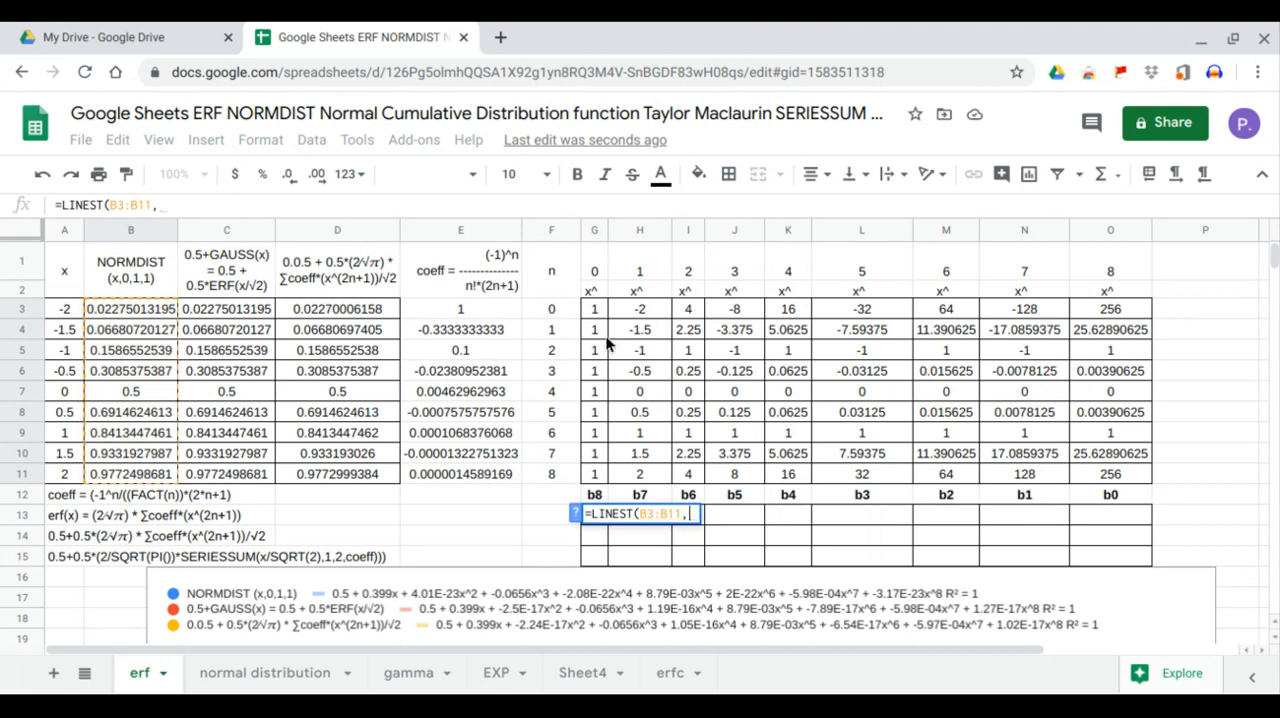
{"action": "left_click_drag", "start_coordinate": [640, 314], "coordinate": [1105, 474]}
{"action": "key", "text": "Return"}
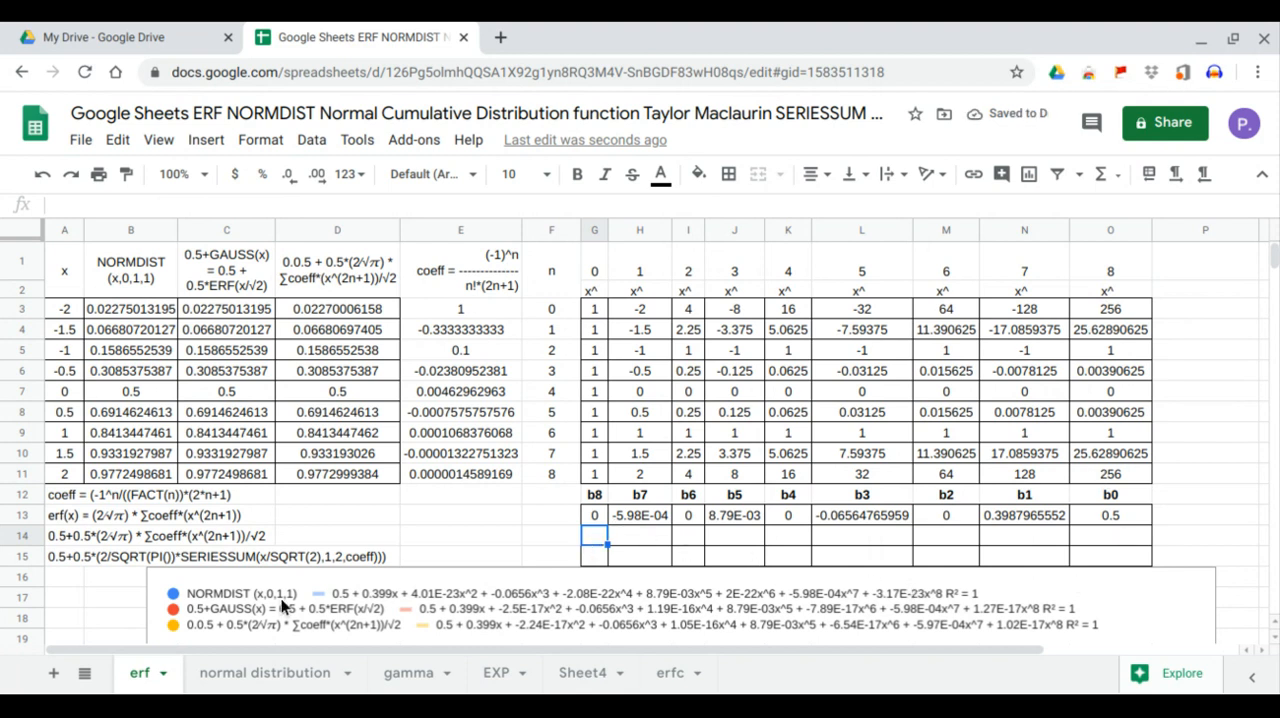
Examine coefficients b1 to b8 in row 13 against the NORMDIST trendline equation in the chart legend and the NORMDIST column
{"action": "left_click", "coordinate": [1027, 516]}
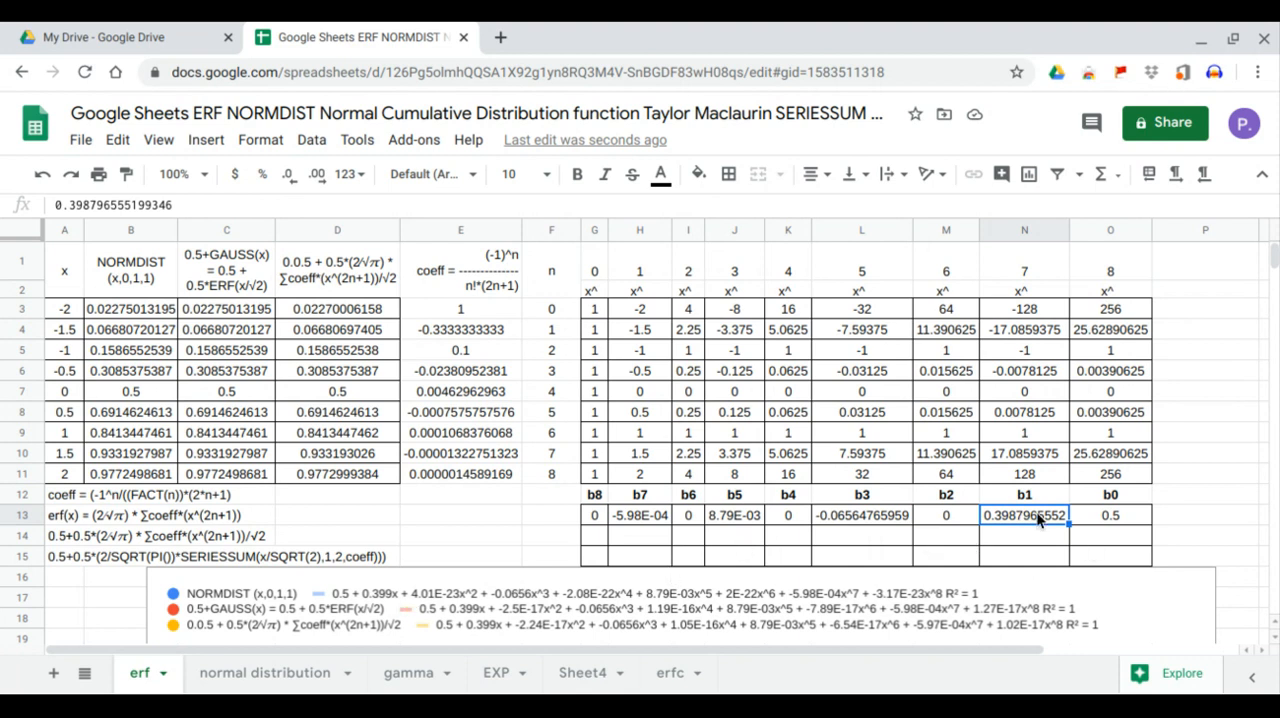
{"action": "left_click", "coordinate": [965, 516]}
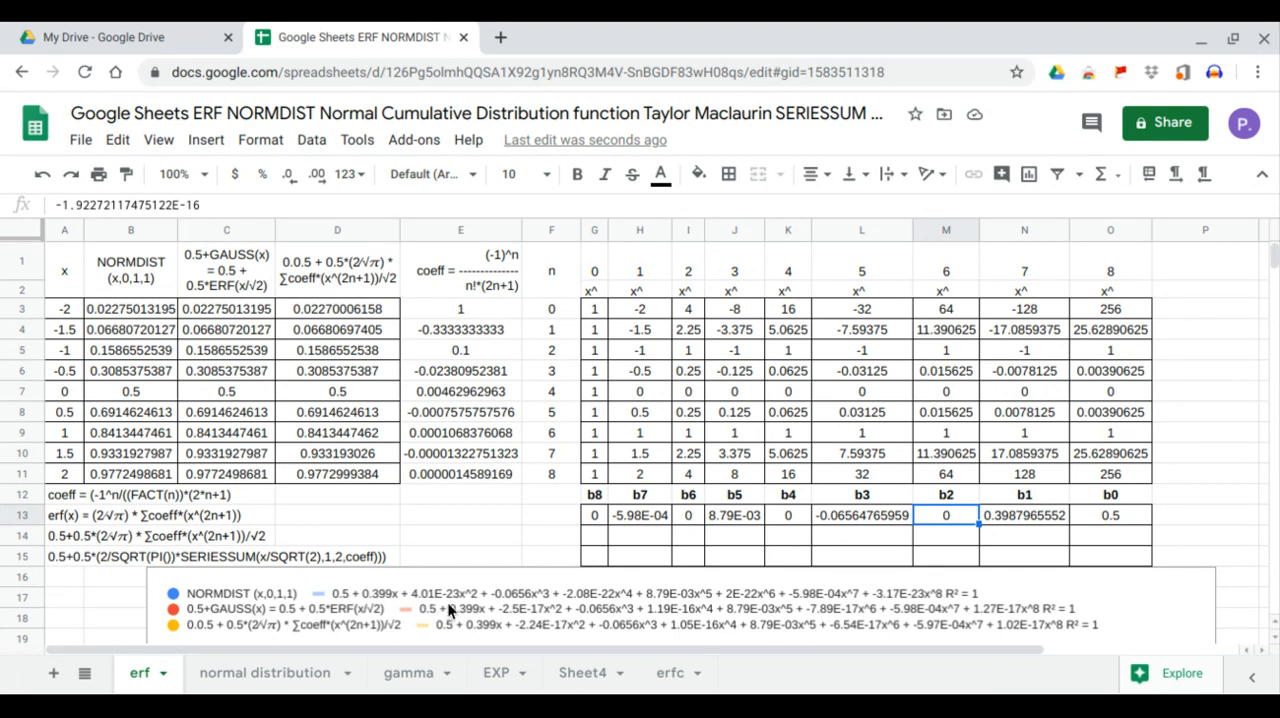
{"action": "left_click", "coordinate": [891, 518]}
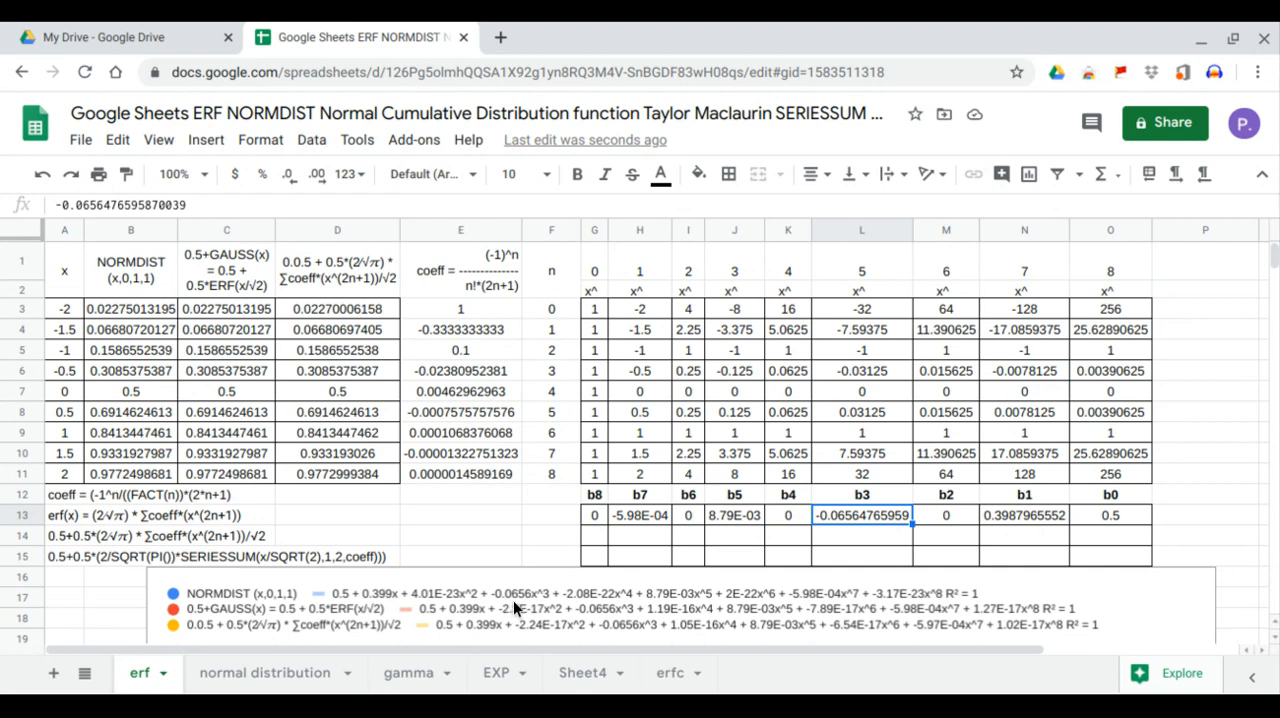
{"action": "left_click", "coordinate": [782, 512]}
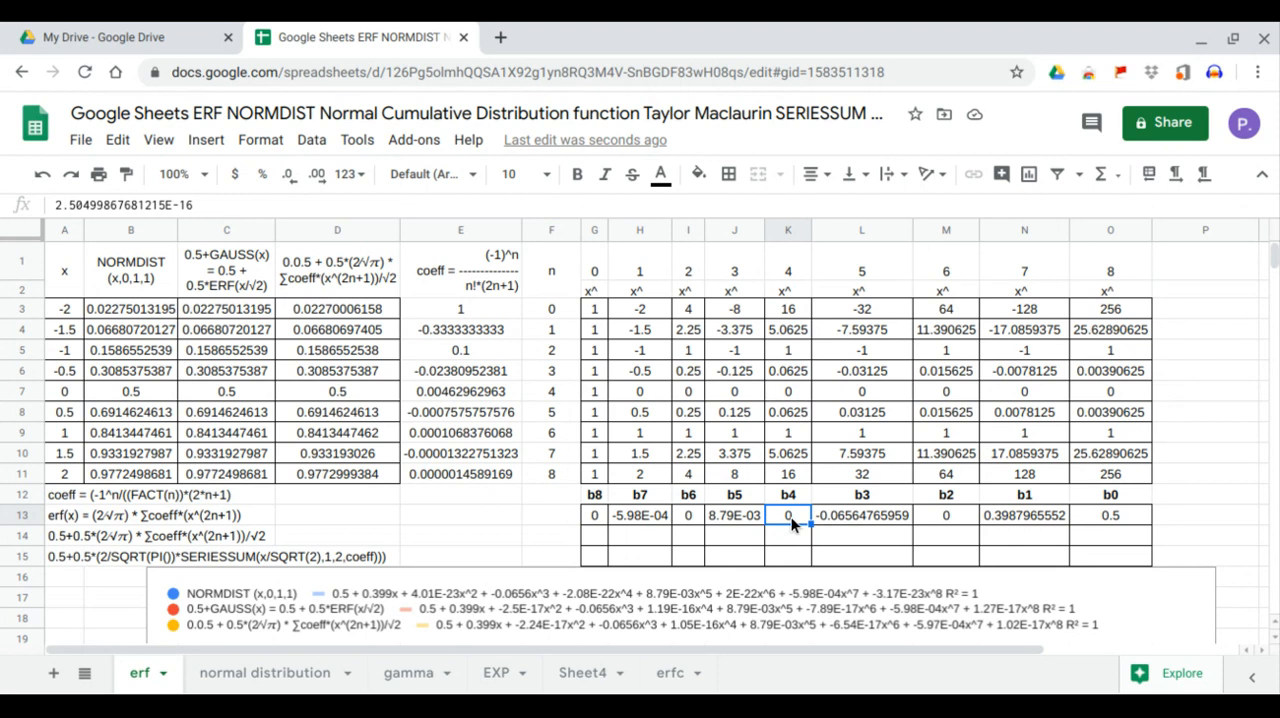
{"action": "left_click", "coordinate": [751, 518]}
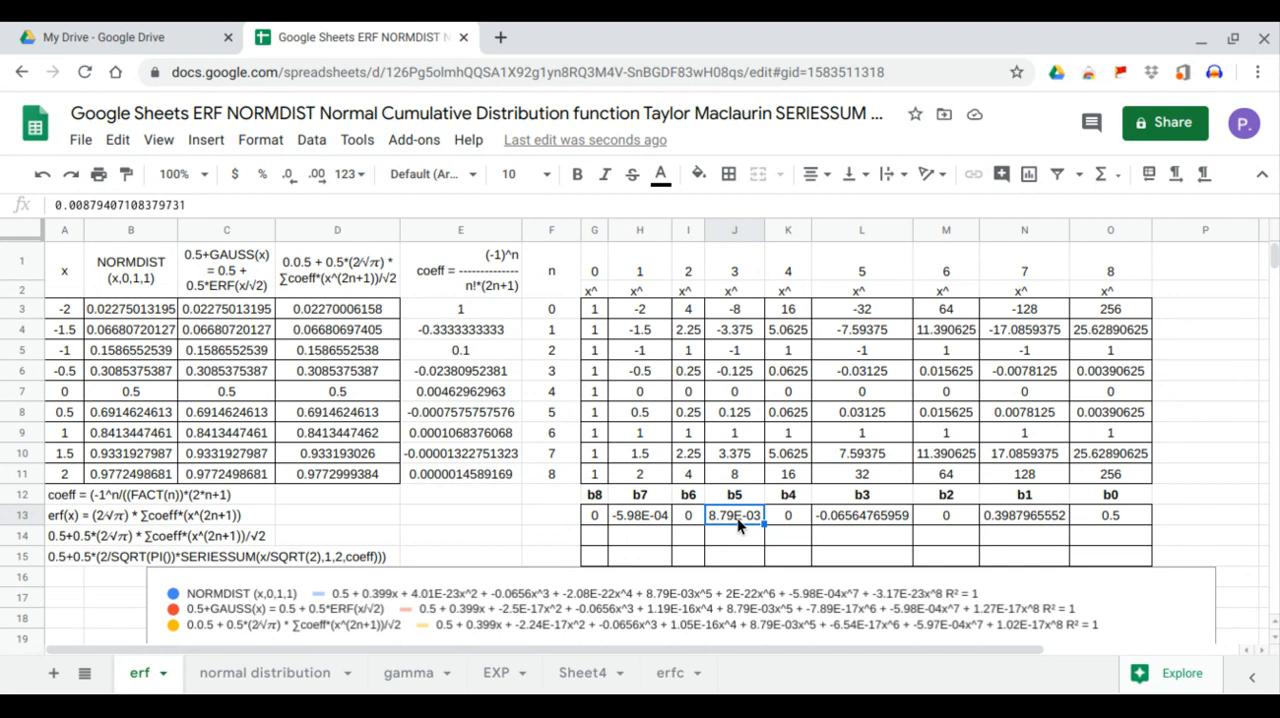
{"action": "left_click", "coordinate": [692, 515]}
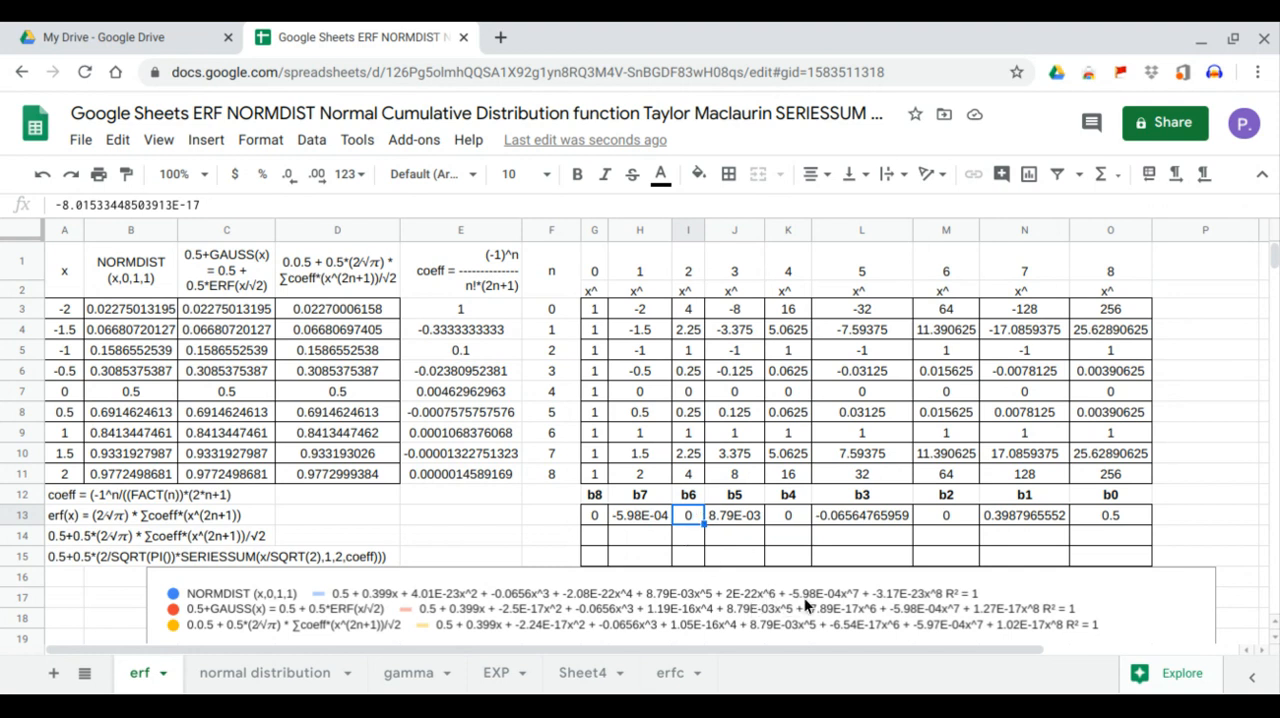
{"action": "left_click", "coordinate": [661, 517]}
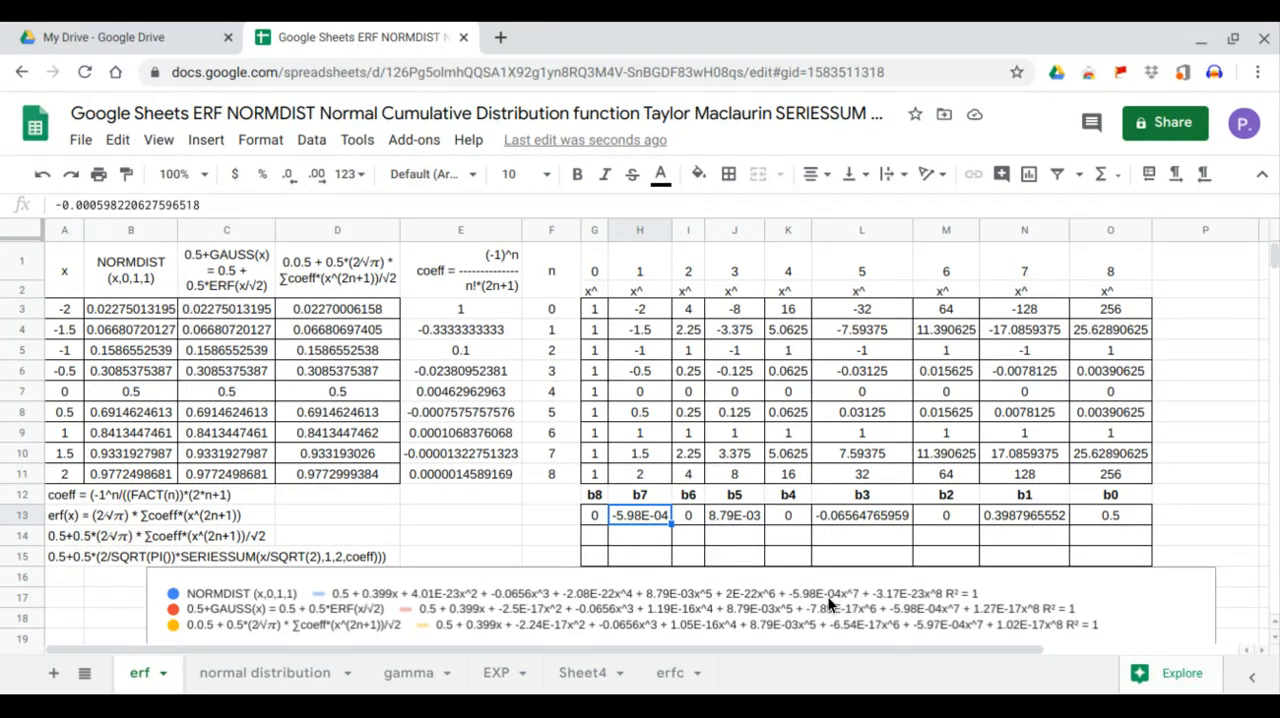
{"action": "left_click", "coordinate": [601, 518]}
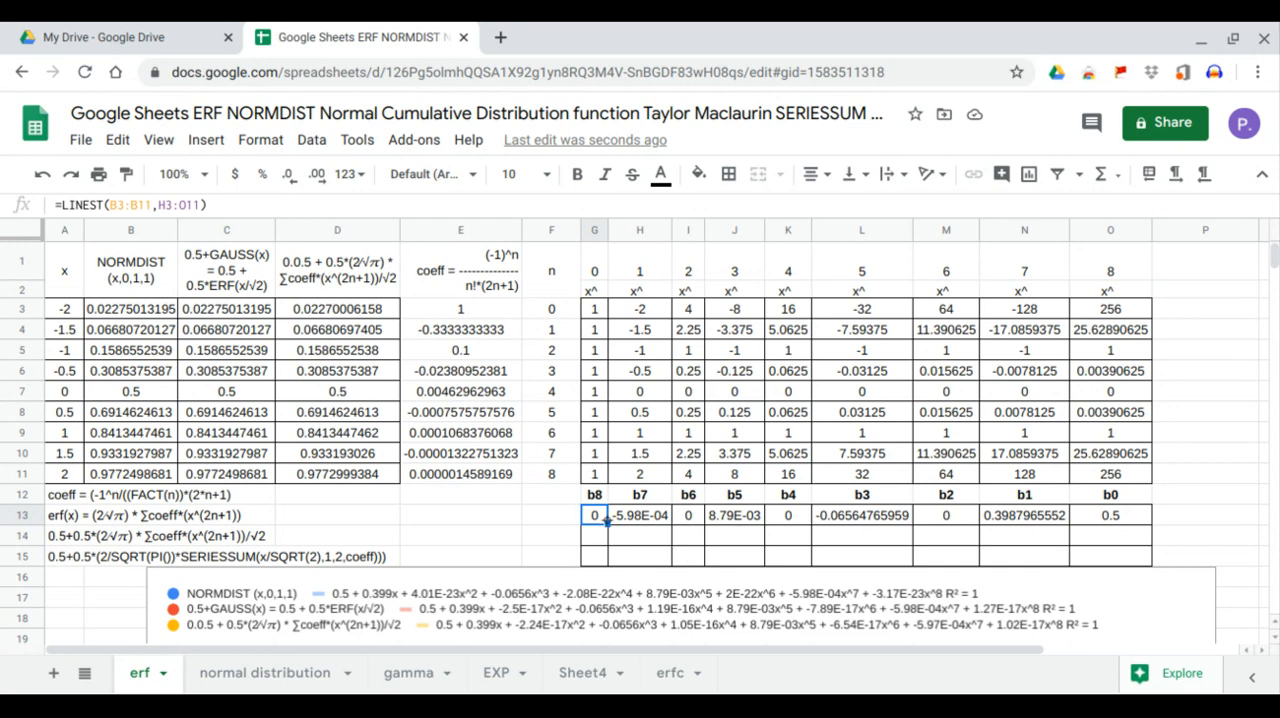
{"action": "left_click_drag", "start_coordinate": [600, 522], "coordinate": [1078, 518]}
{"action": "left_click_drag", "start_coordinate": [148, 283], "coordinate": [158, 471]}
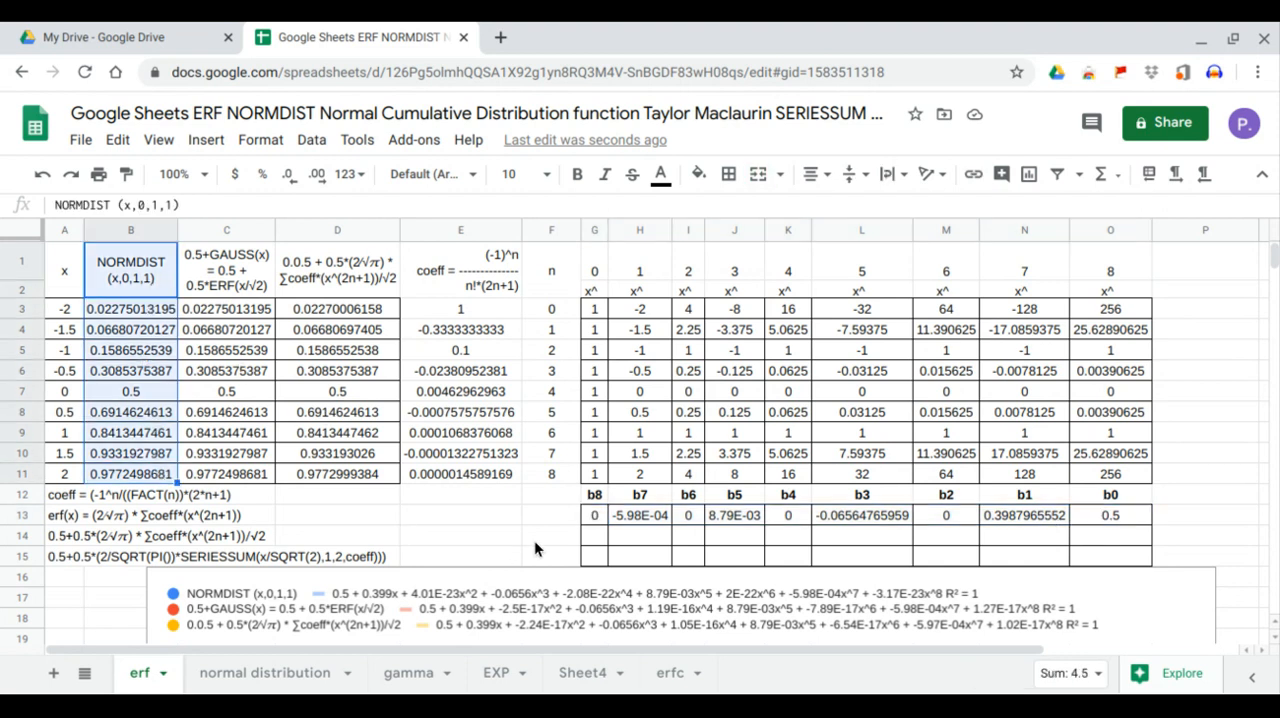
Enter =LINEST(C3:C11,H3:O11) in G14 to compute the polynomial coefficients of the 0.5+GAUSS(x) column
{"action": "left_click", "coordinate": [594, 541]}
{"action": "left_click_drag", "start_coordinate": [216, 259], "coordinate": [247, 478]}
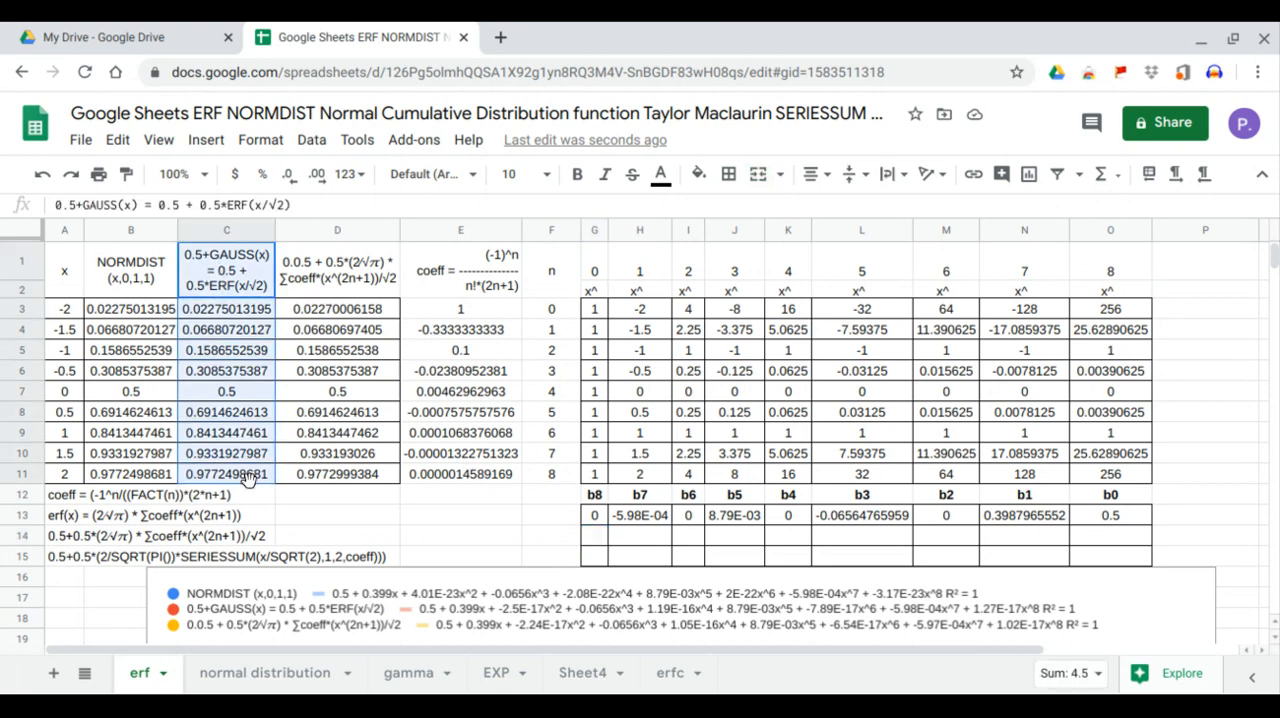
{"action": "left_click", "coordinate": [596, 538]}
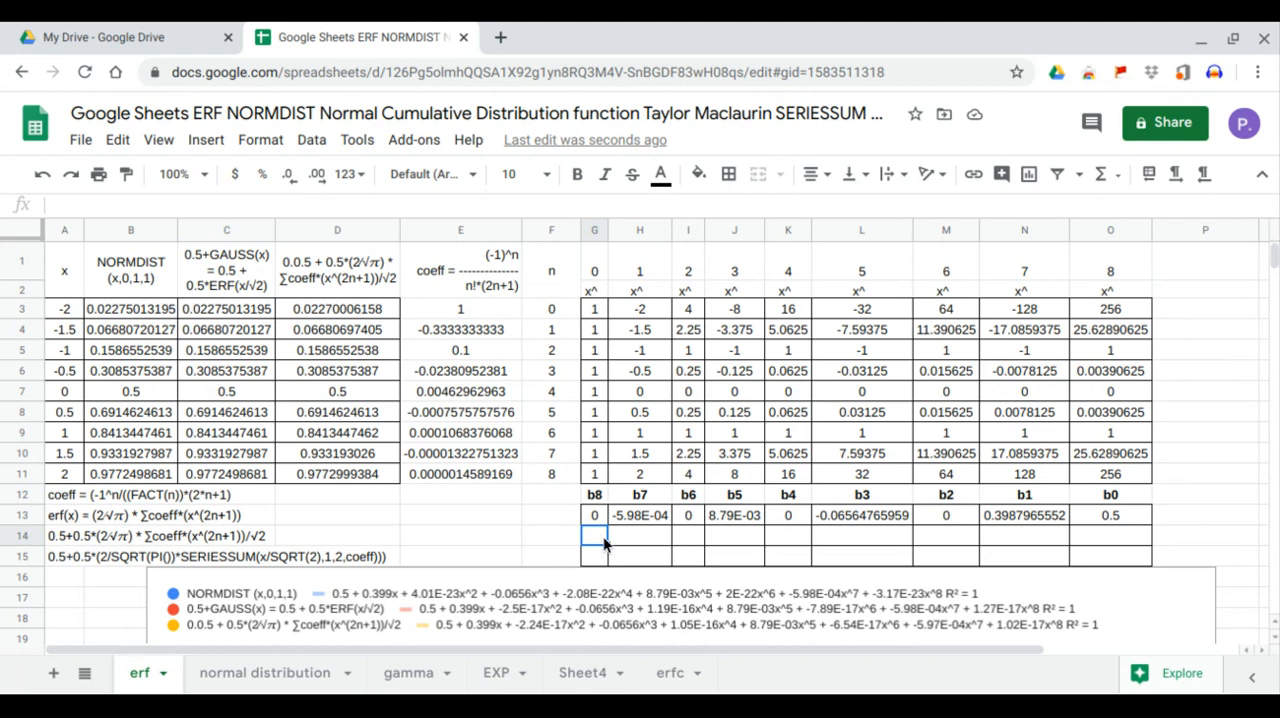
{"action": "type", "text": "=ar"}
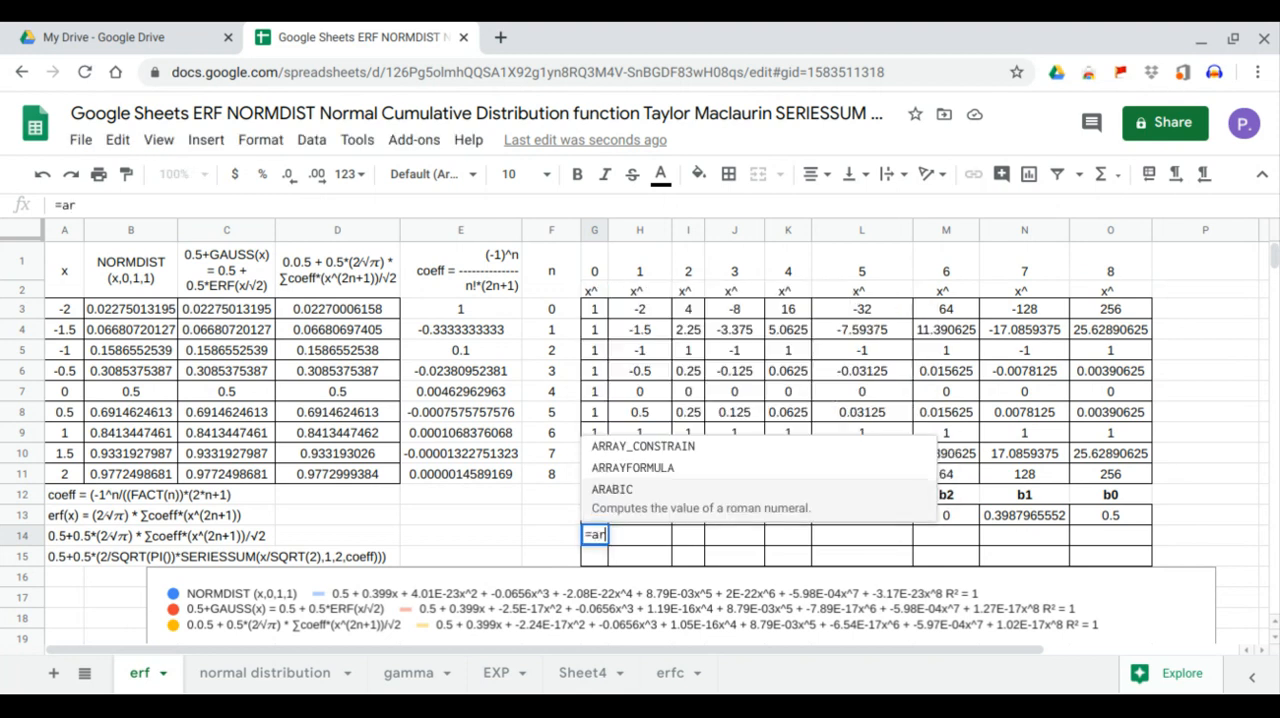
{"action": "key", "text": "BackSpace"}
{"action": "key", "text": "BackSpace"}
{"action": "type", "text": "lin"}
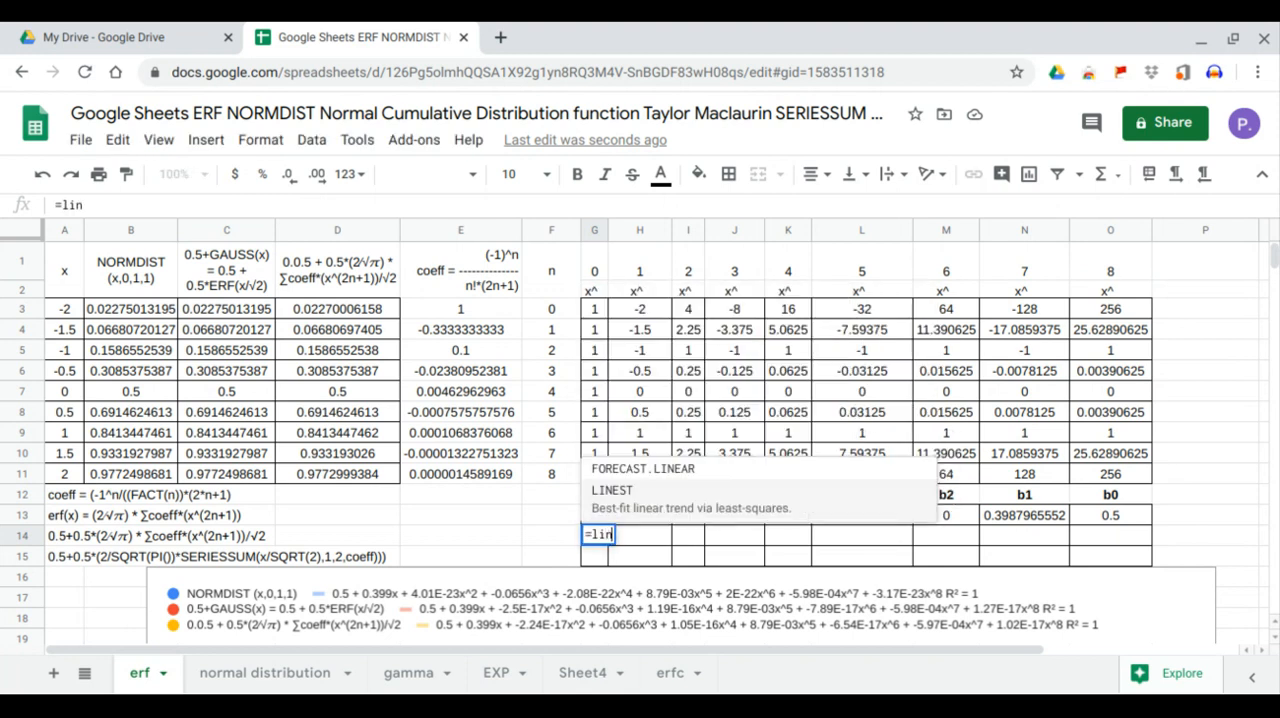
{"action": "key", "text": "Tab"}
{"action": "left_click_drag", "start_coordinate": [226, 309], "coordinate": [240, 481]}
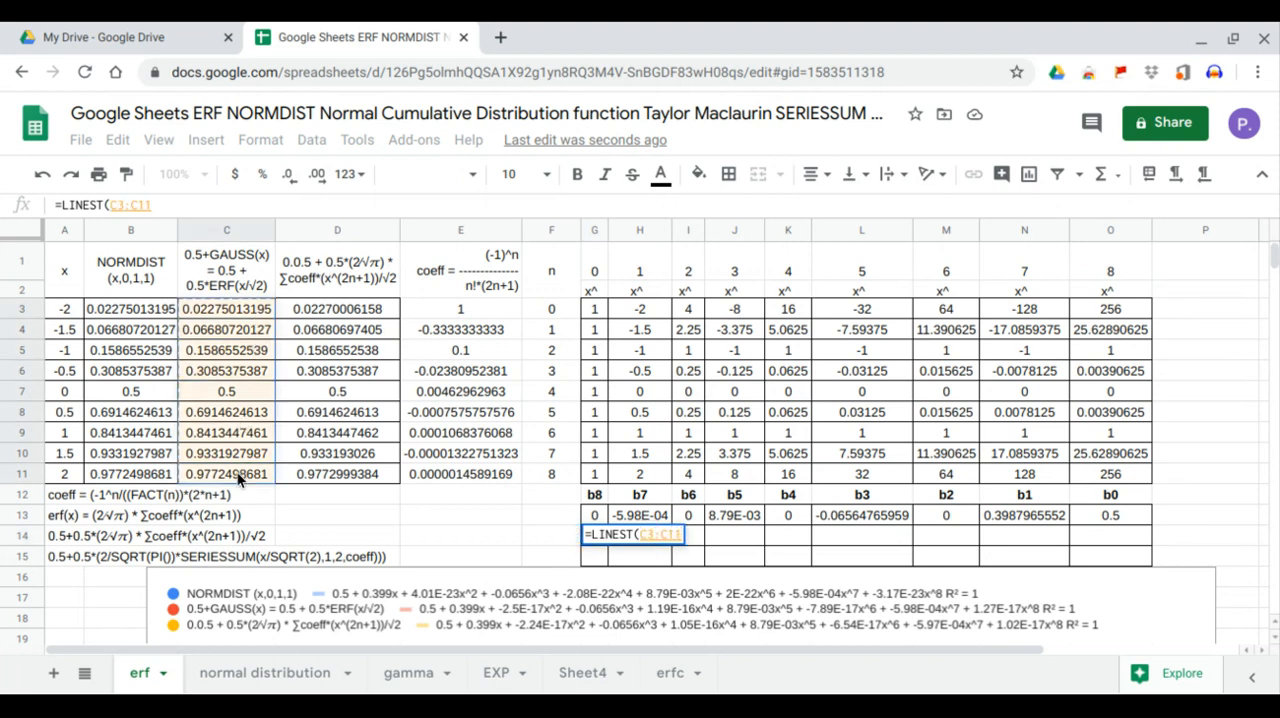
{"action": "type", "text": ","}
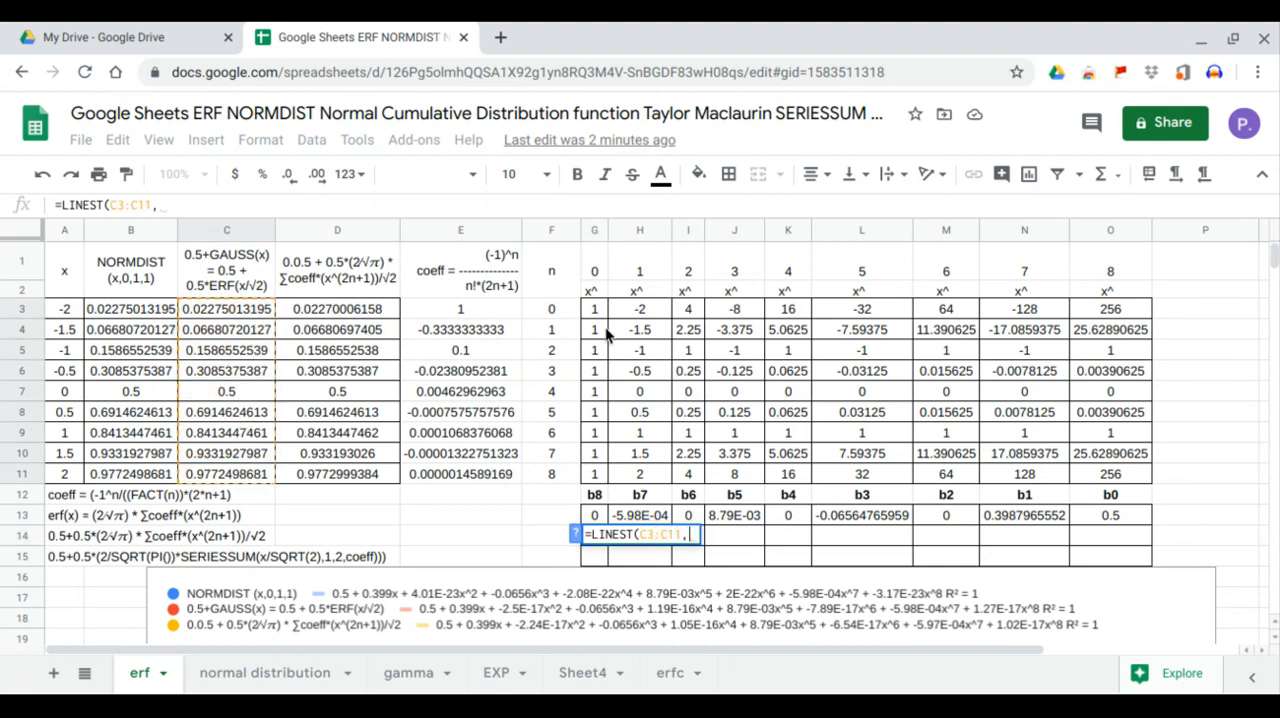
{"action": "left_click_drag", "start_coordinate": [639, 308], "coordinate": [1090, 469]}
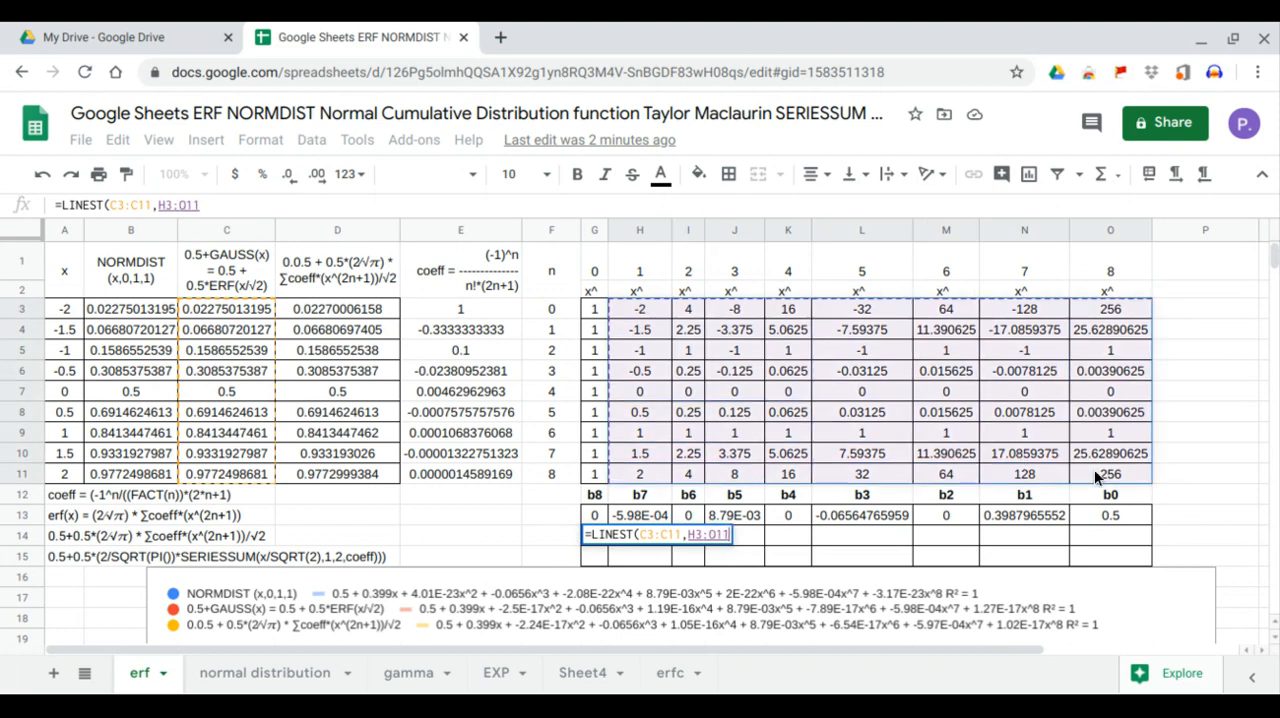
{"action": "key", "text": "Return"}
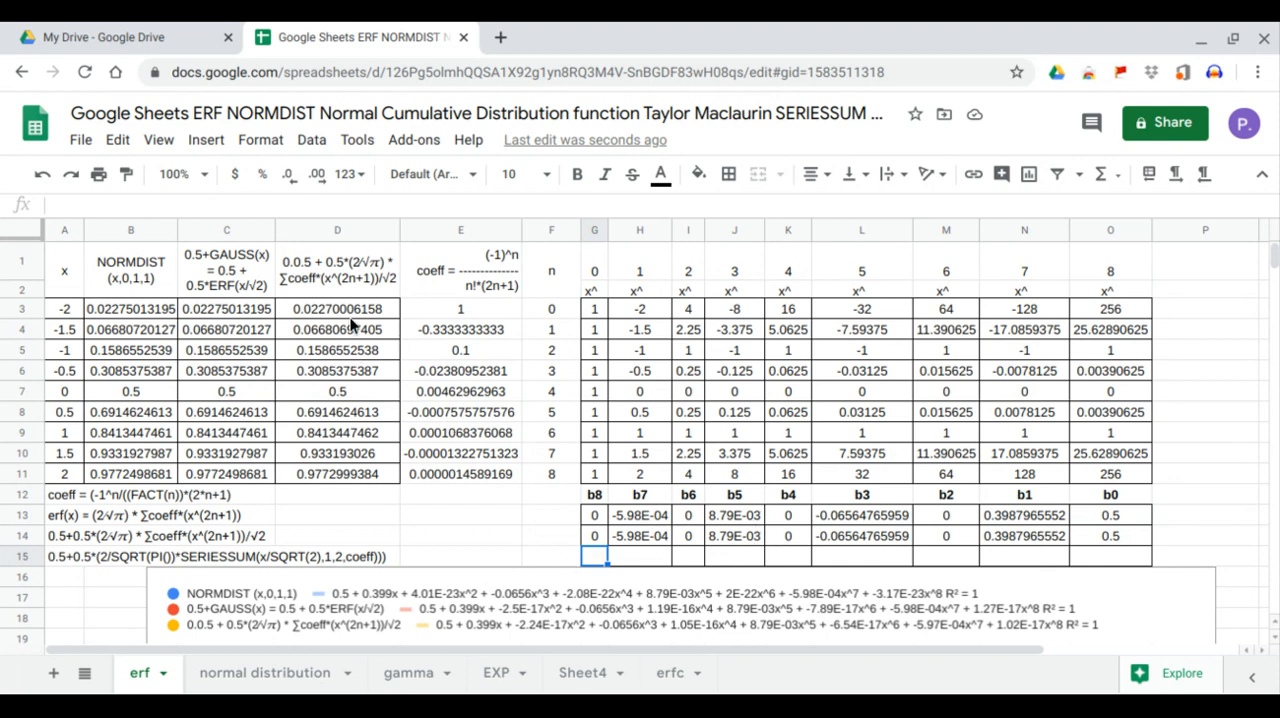
Enter =LINEST(D3:D11,H3:O11) in G15 to compute the polynomial coefficients of the series-sum column D
{"action": "left_click", "coordinate": [351, 314]}
{"action": "left_click", "coordinate": [591, 555]}
{"action": "type", "text": "=LINEST("}
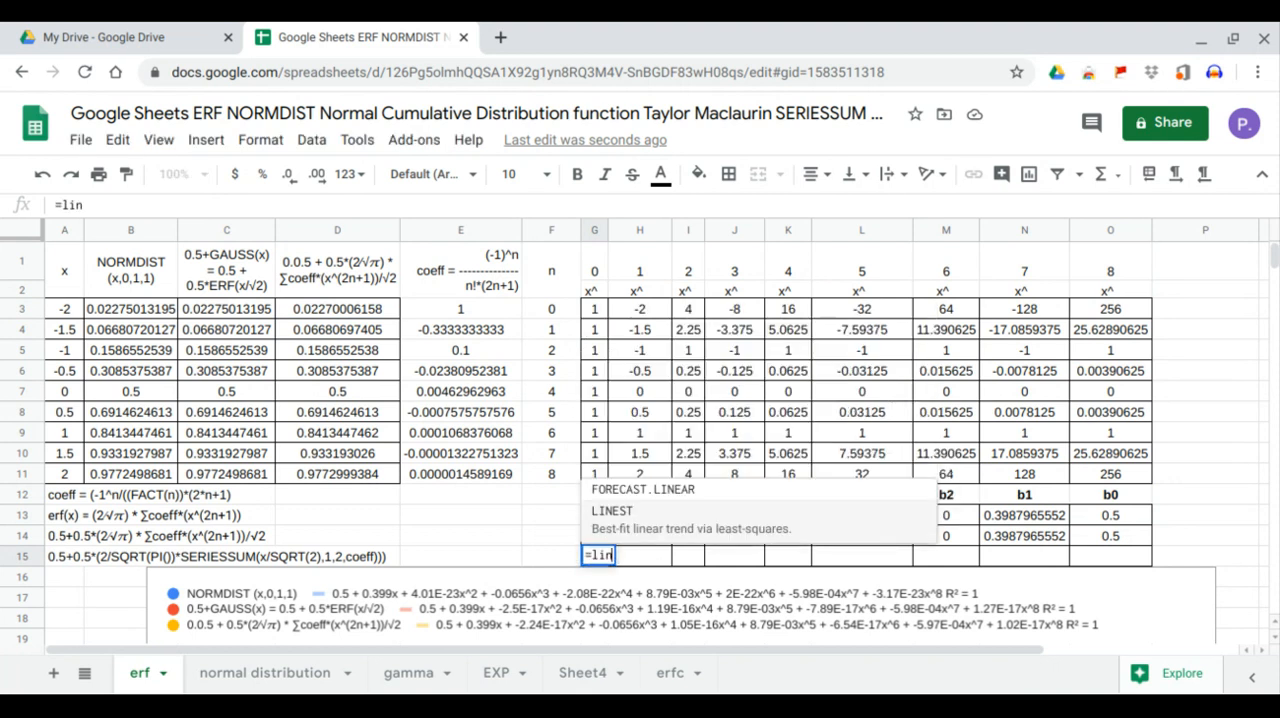
{"action": "left_click_drag", "start_coordinate": [353, 309], "coordinate": [361, 490]}
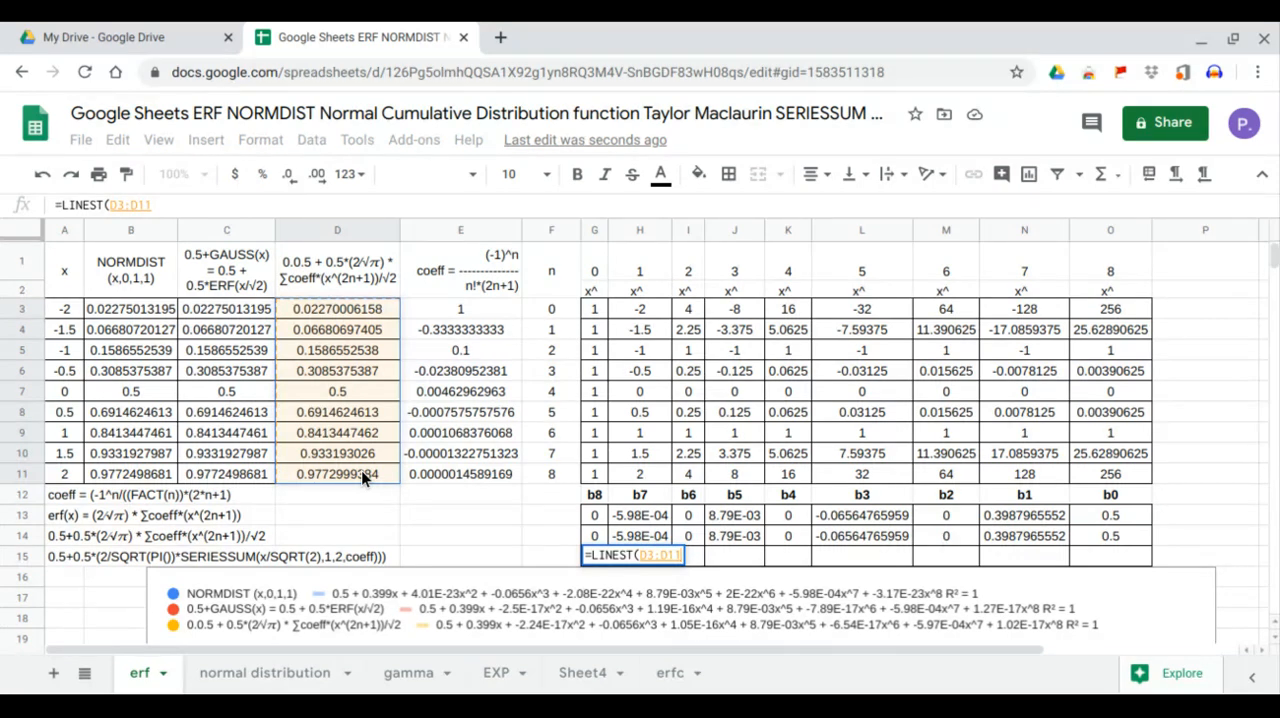
{"action": "type", "text": ","}
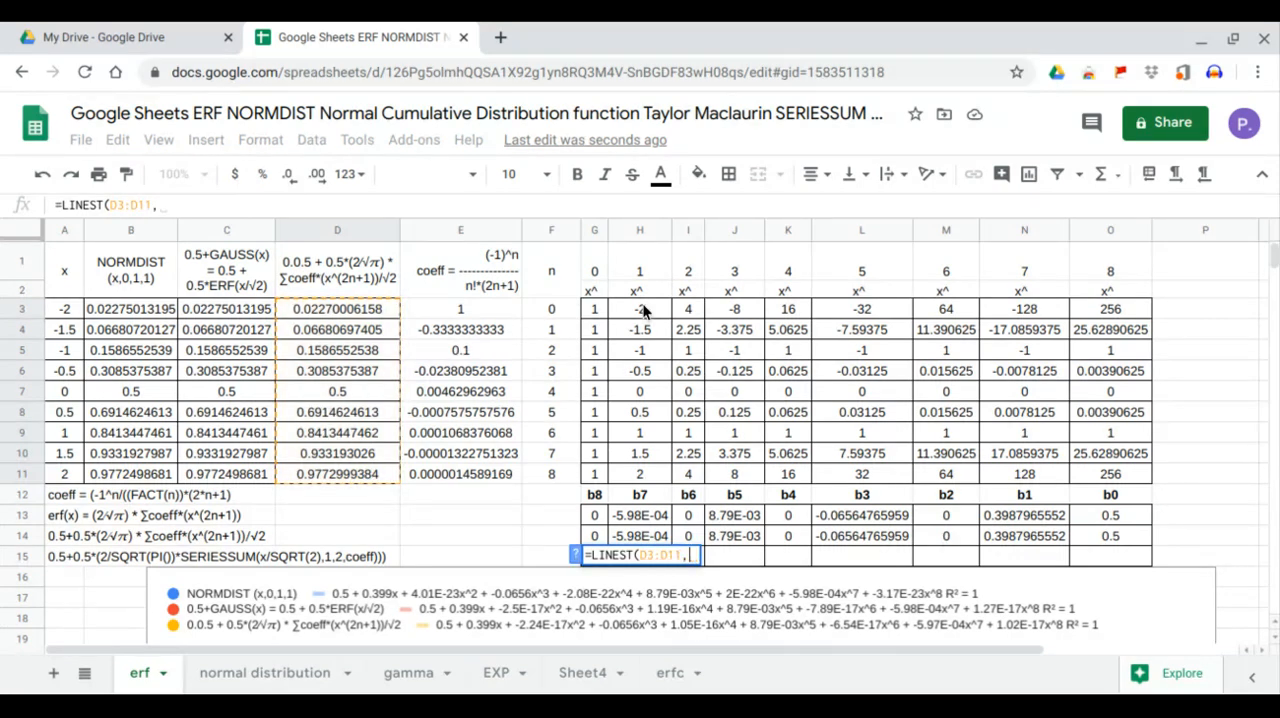
{"action": "left_click_drag", "start_coordinate": [643, 311], "coordinate": [1080, 477]}
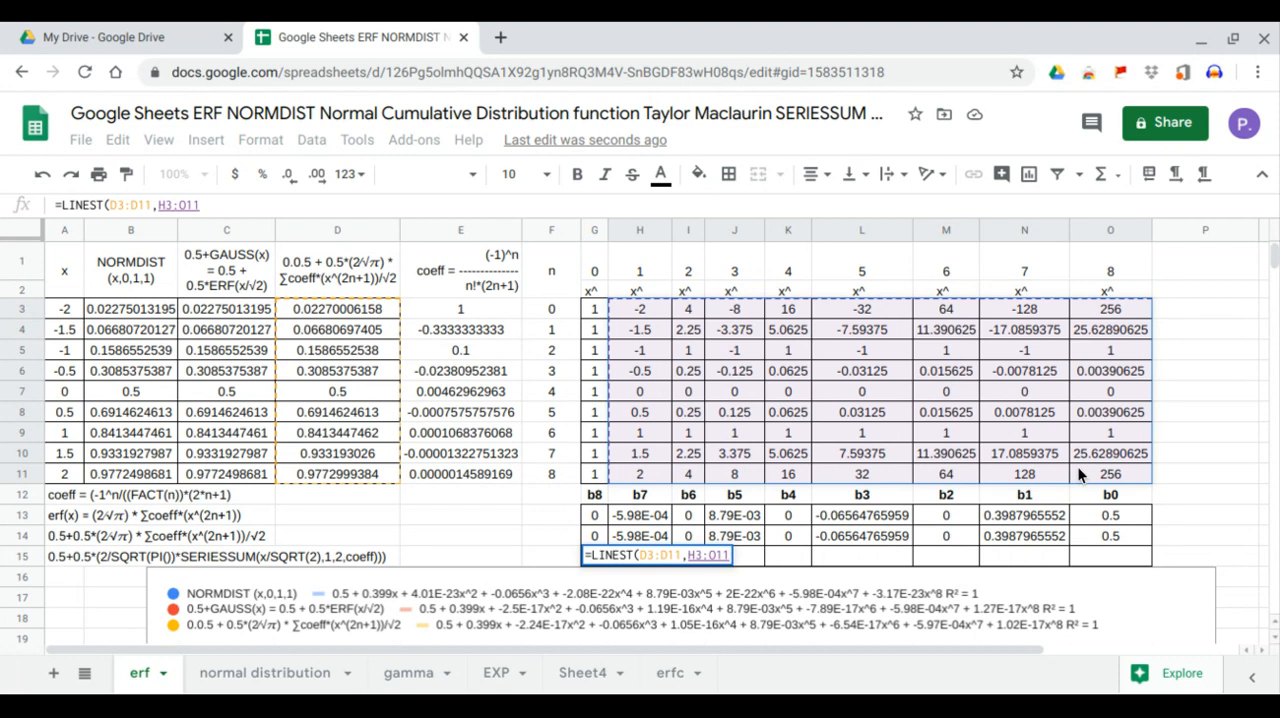
{"action": "key", "text": "Return"}
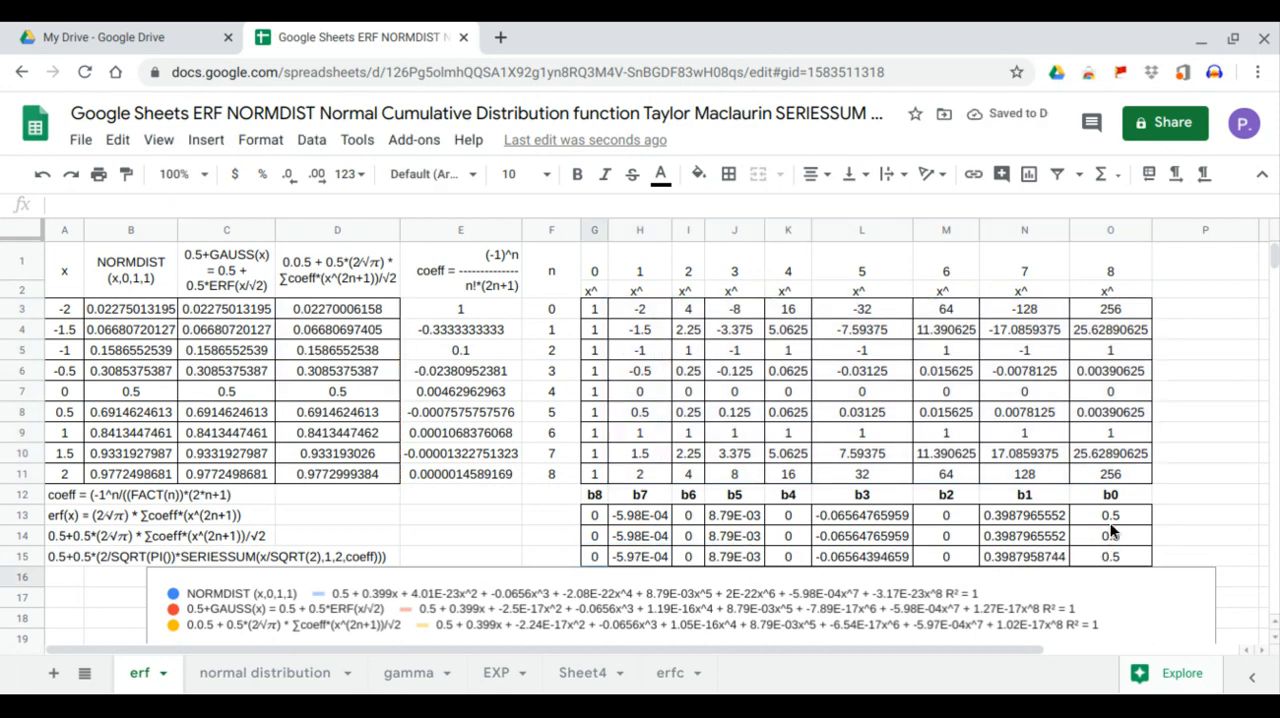
Compare the b1 and b3 coefficients of the three LINEST results across rows 13 to 15
{"action": "left_click_drag", "start_coordinate": [1041, 512], "coordinate": [1036, 562]}
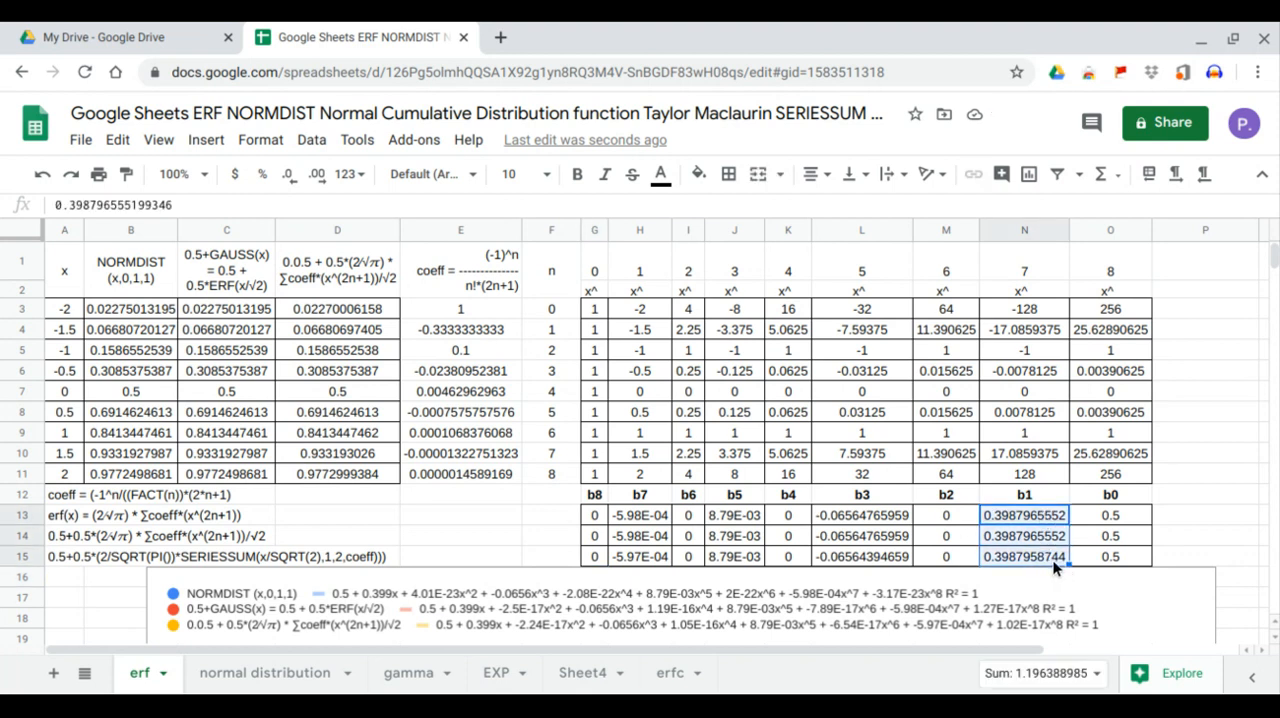
{"action": "left_click_drag", "start_coordinate": [905, 517], "coordinate": [906, 558]}
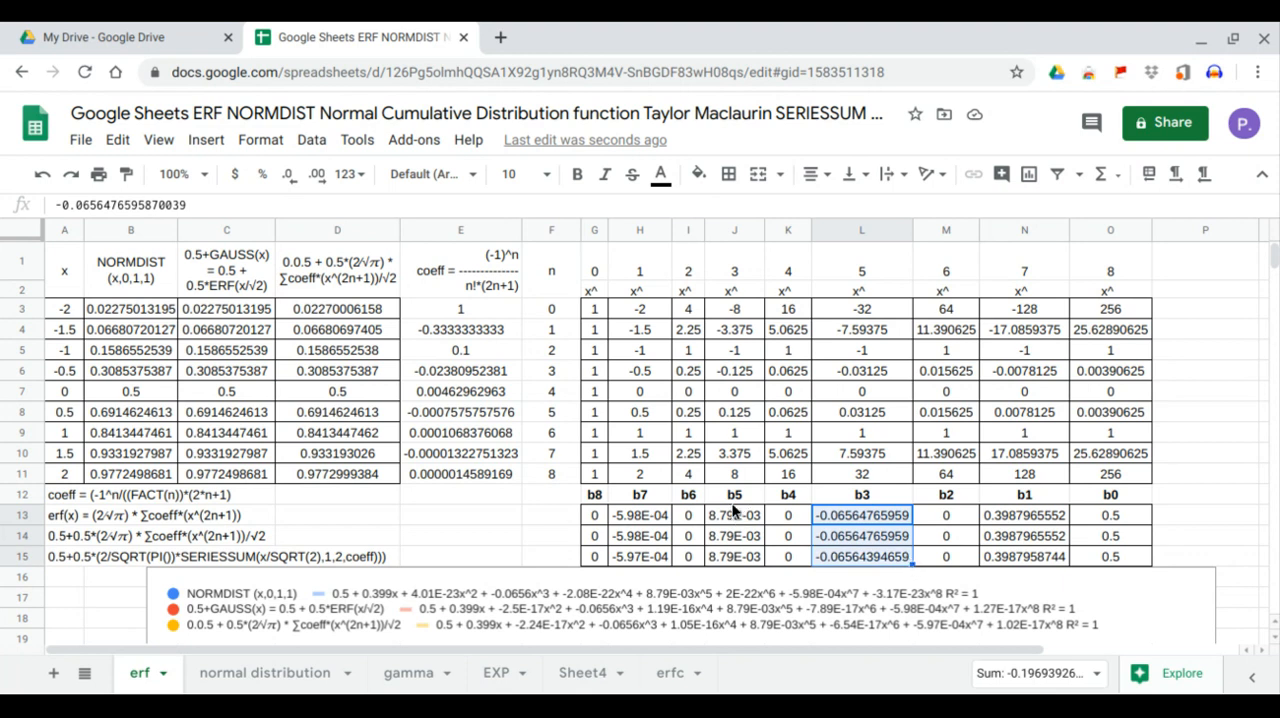